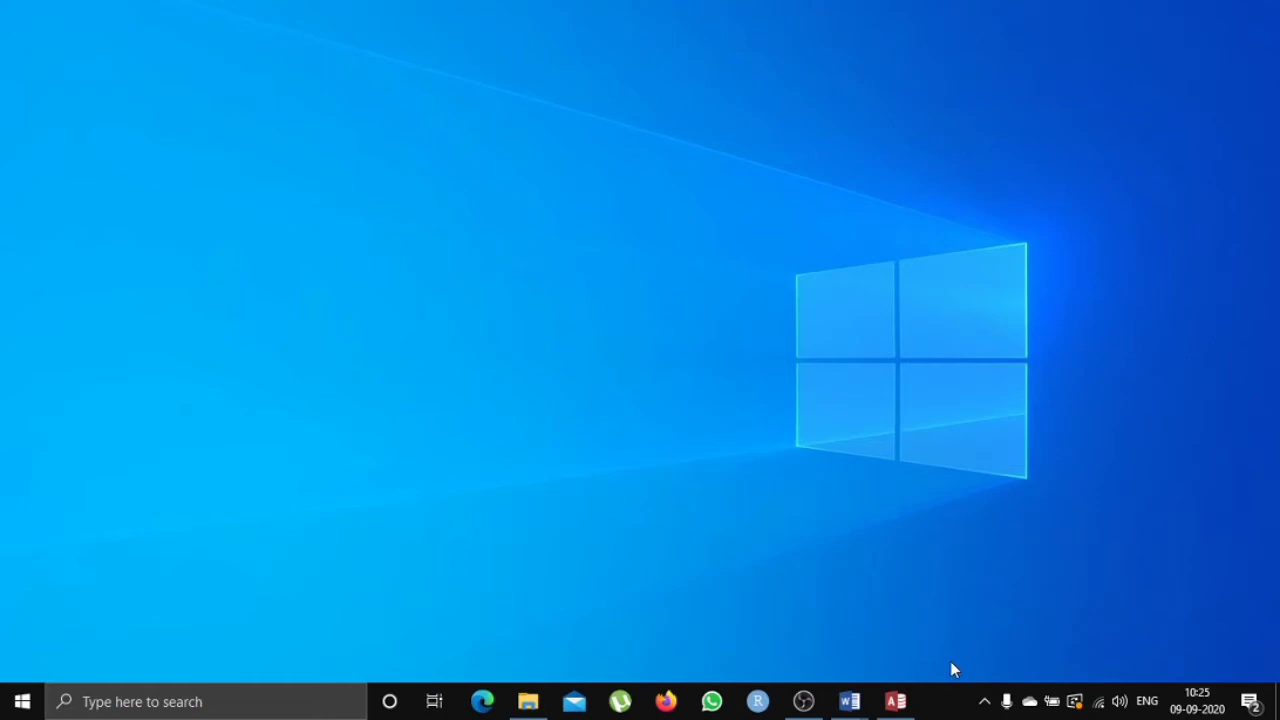
Launch Access and open the INSTRUCTOR table alongside the DEPARTMENT table, switching between them to compare their records.
left_click(897, 701)
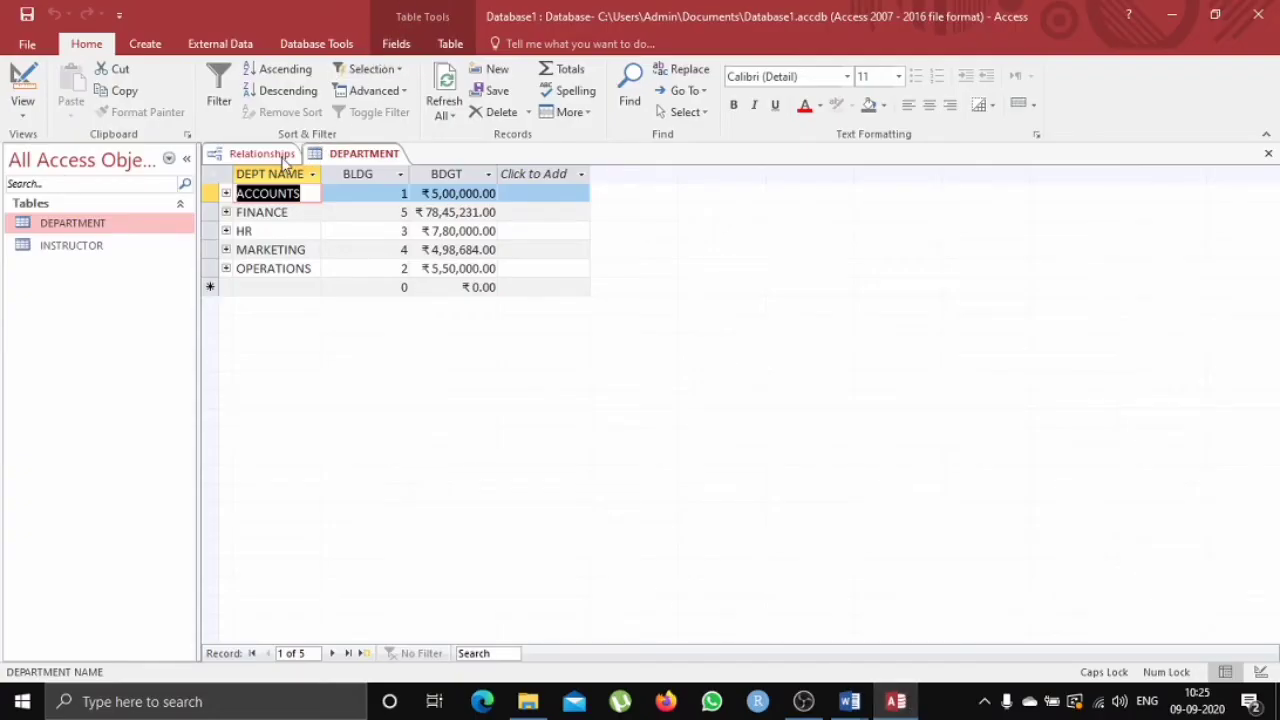
left_click(346, 156)
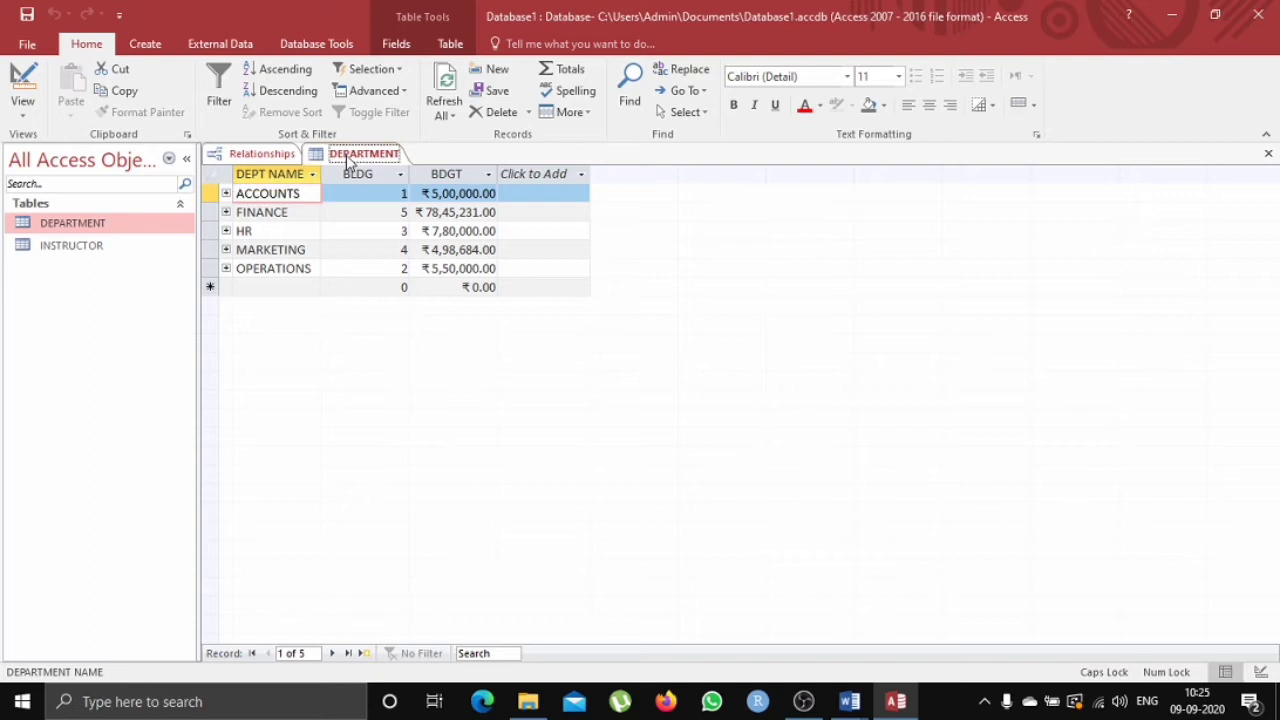
left_click(262, 155)
double_click(123, 245)
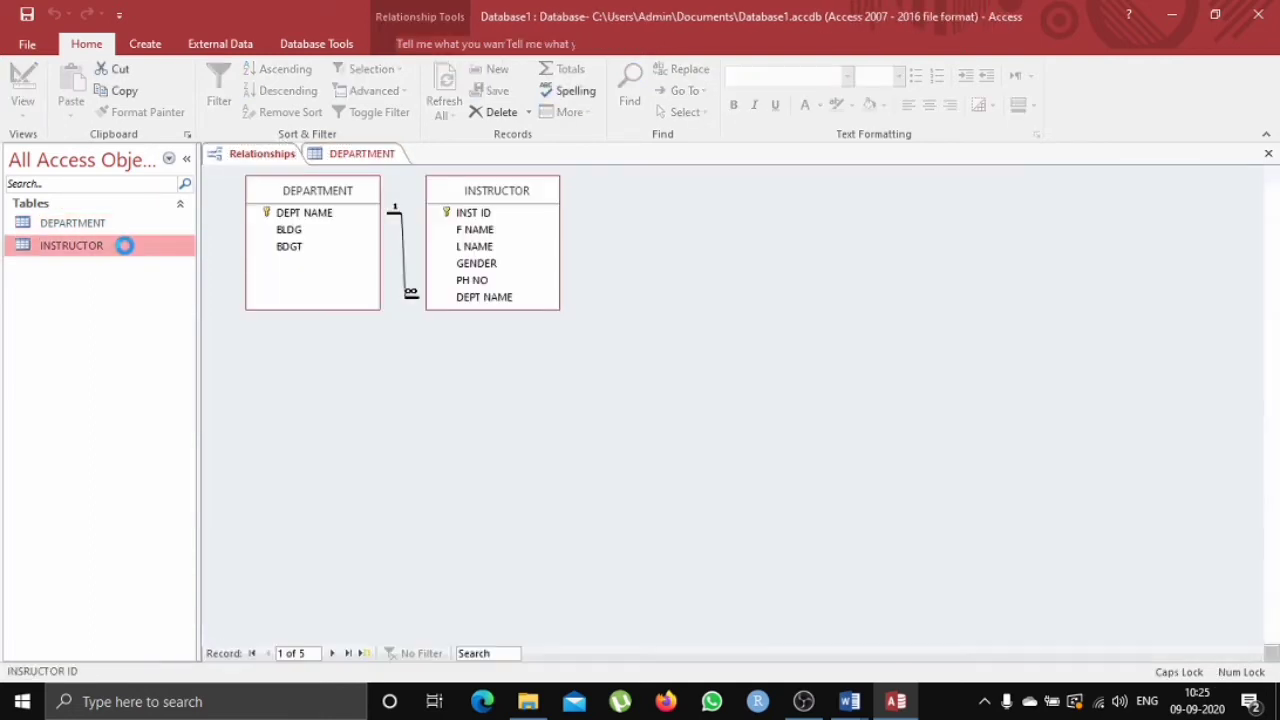
left_click(390, 156)
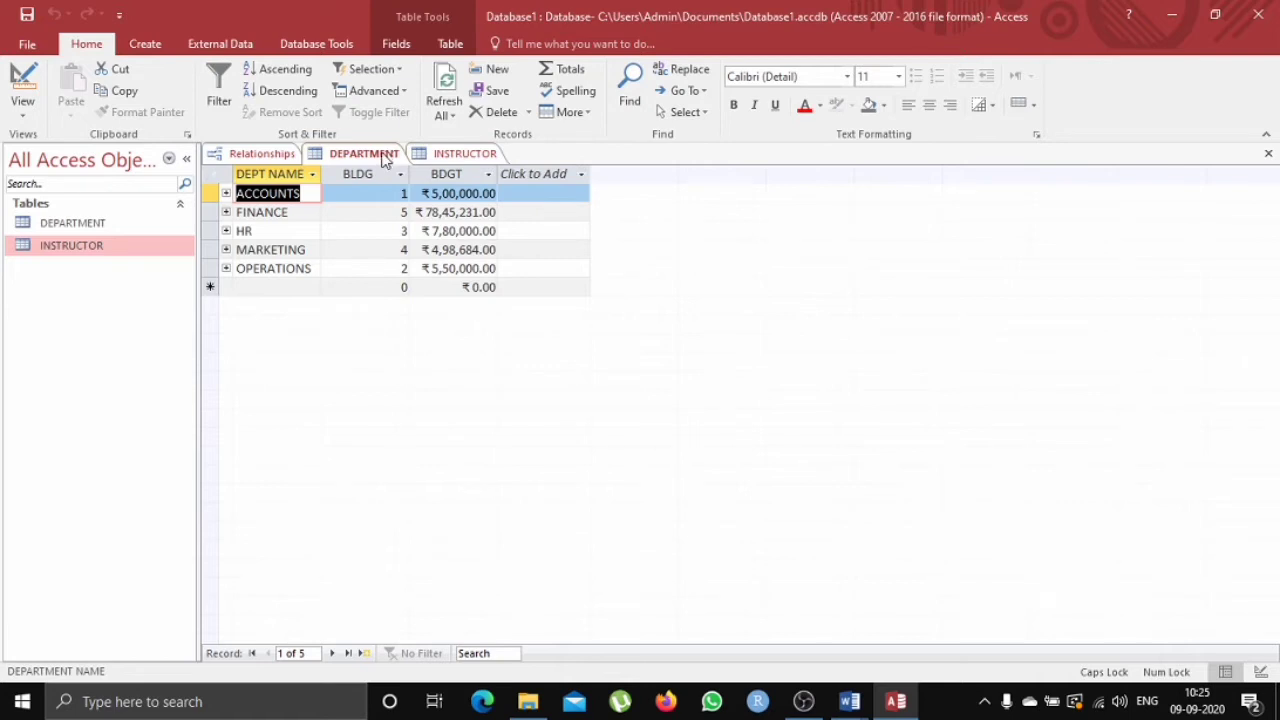
left_click(438, 156)
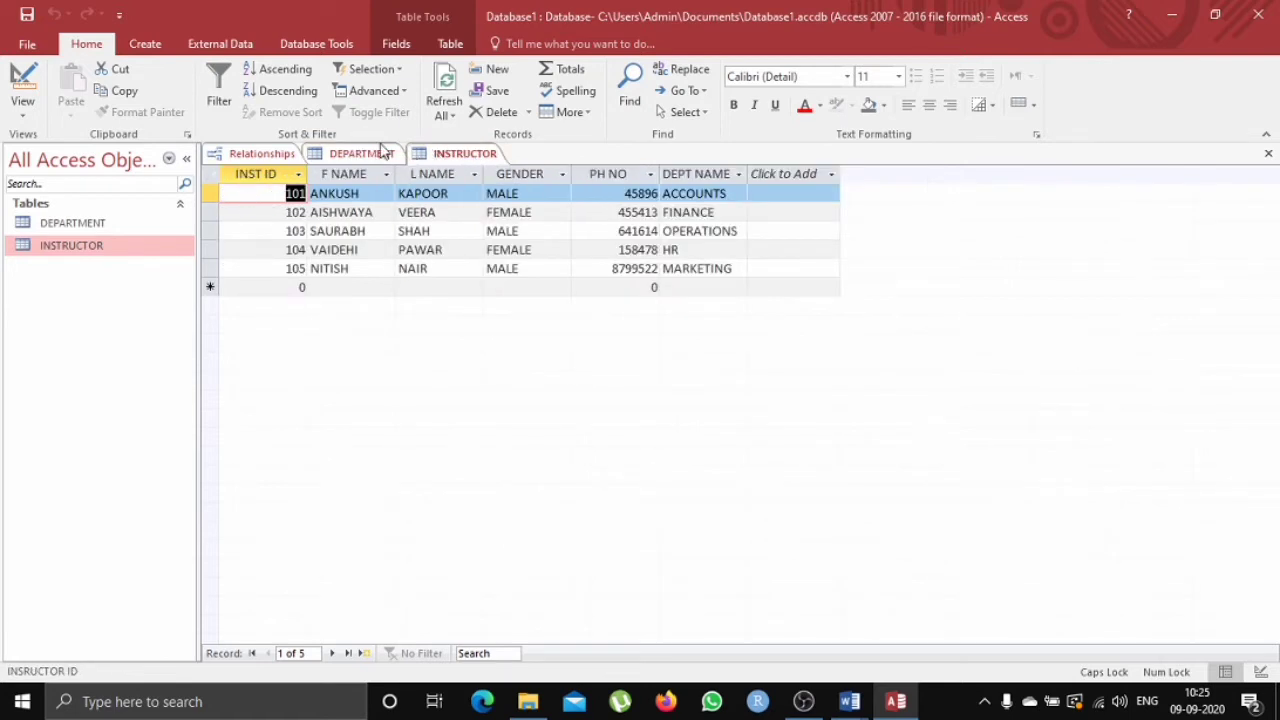
left_click(383, 152)
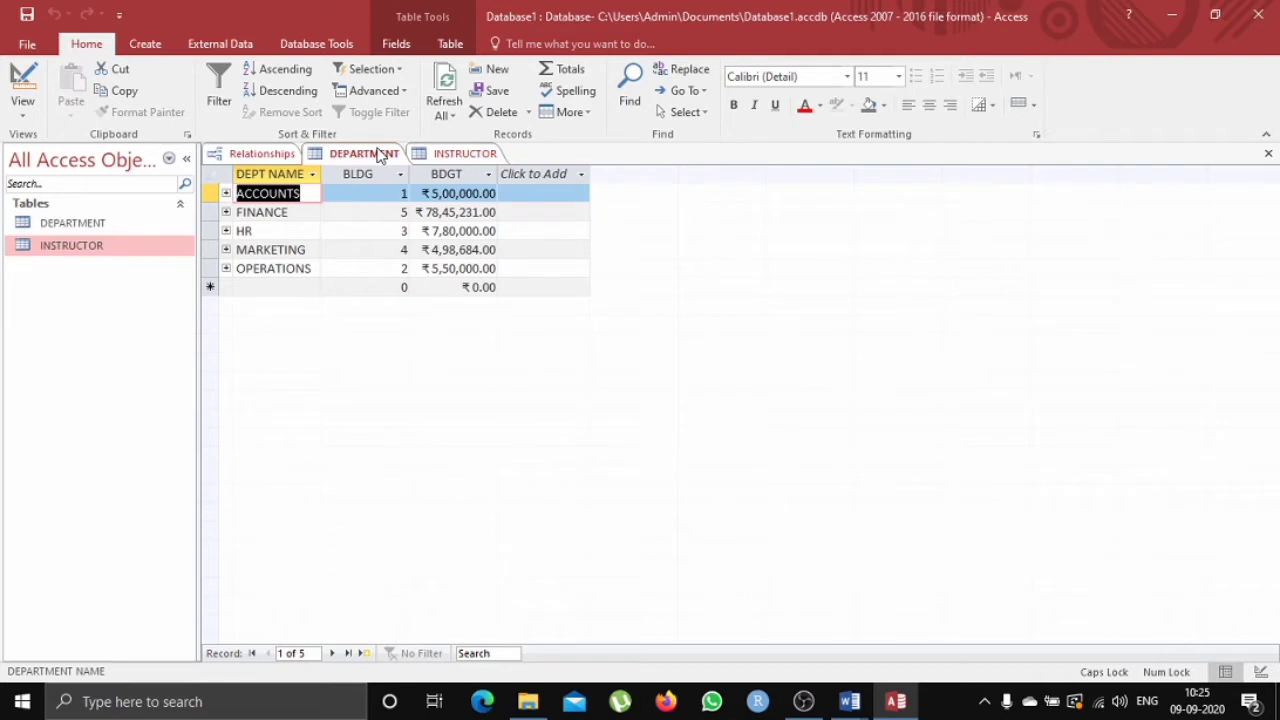
Create a form from the DEPARTMENT table and step through its records up to the blank new record.
left_click(166, 47)
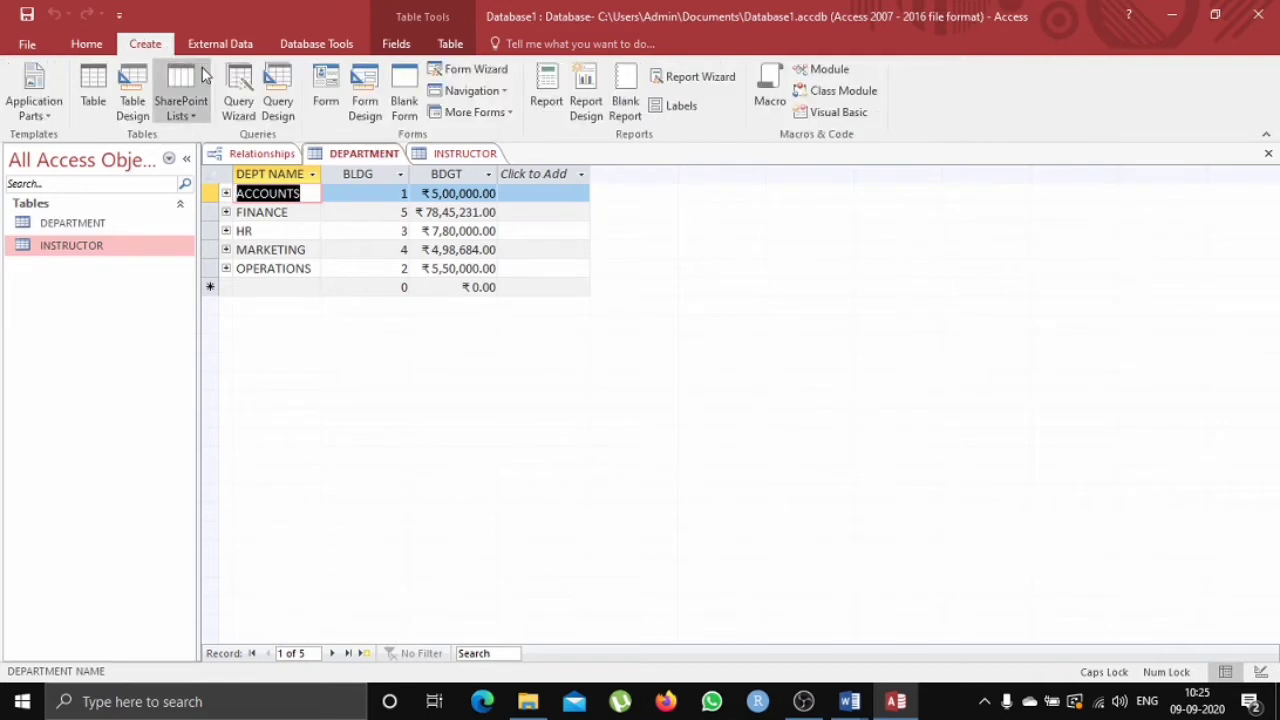
left_click(322, 85)
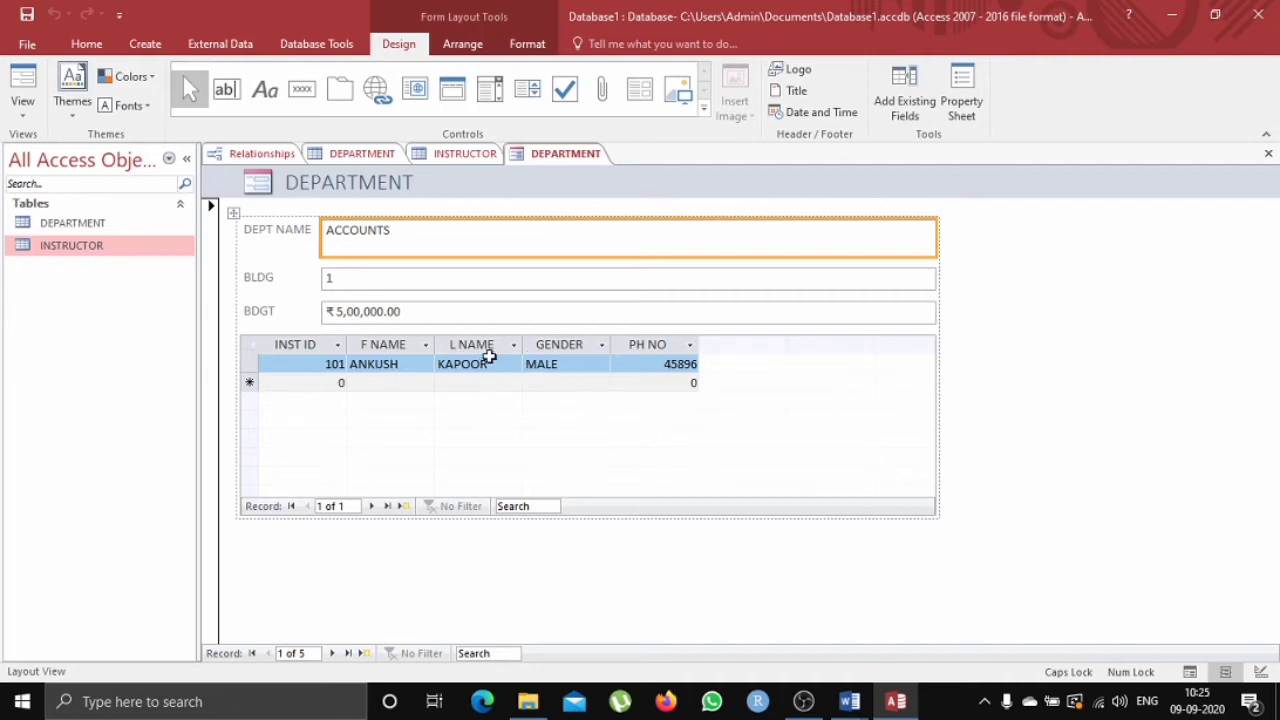
left_click(332, 653)
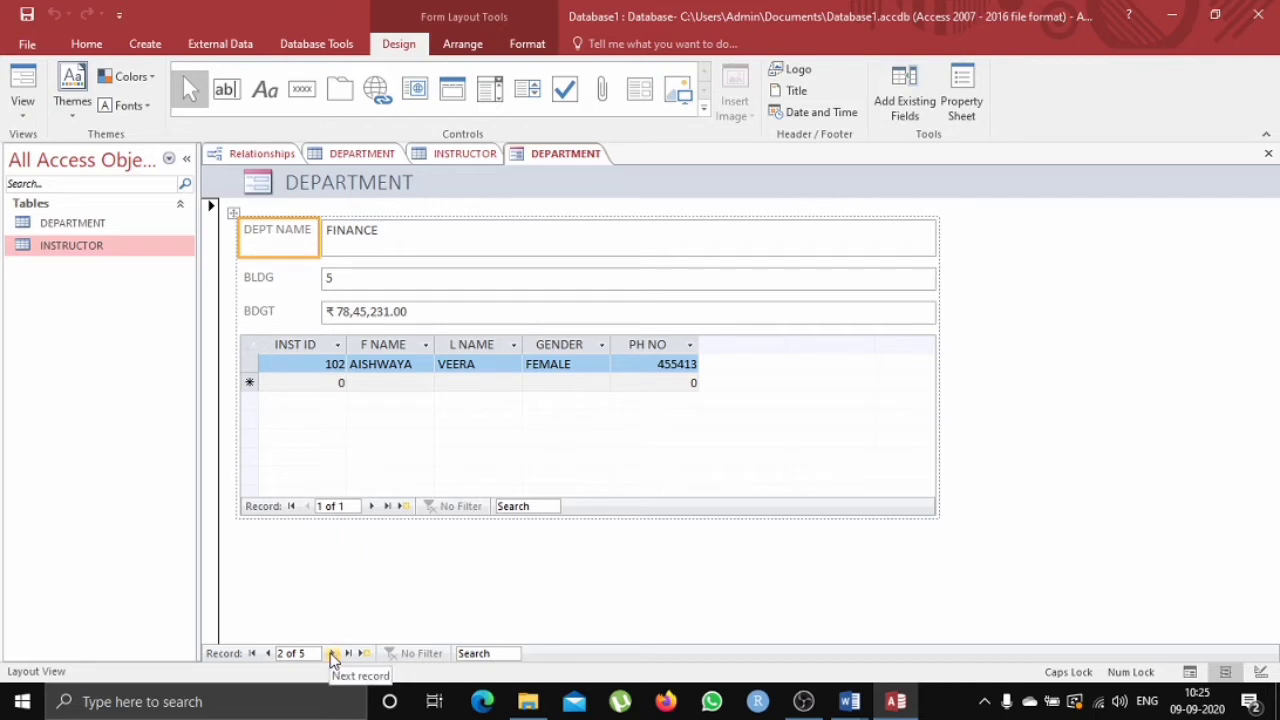
left_click(333, 653)
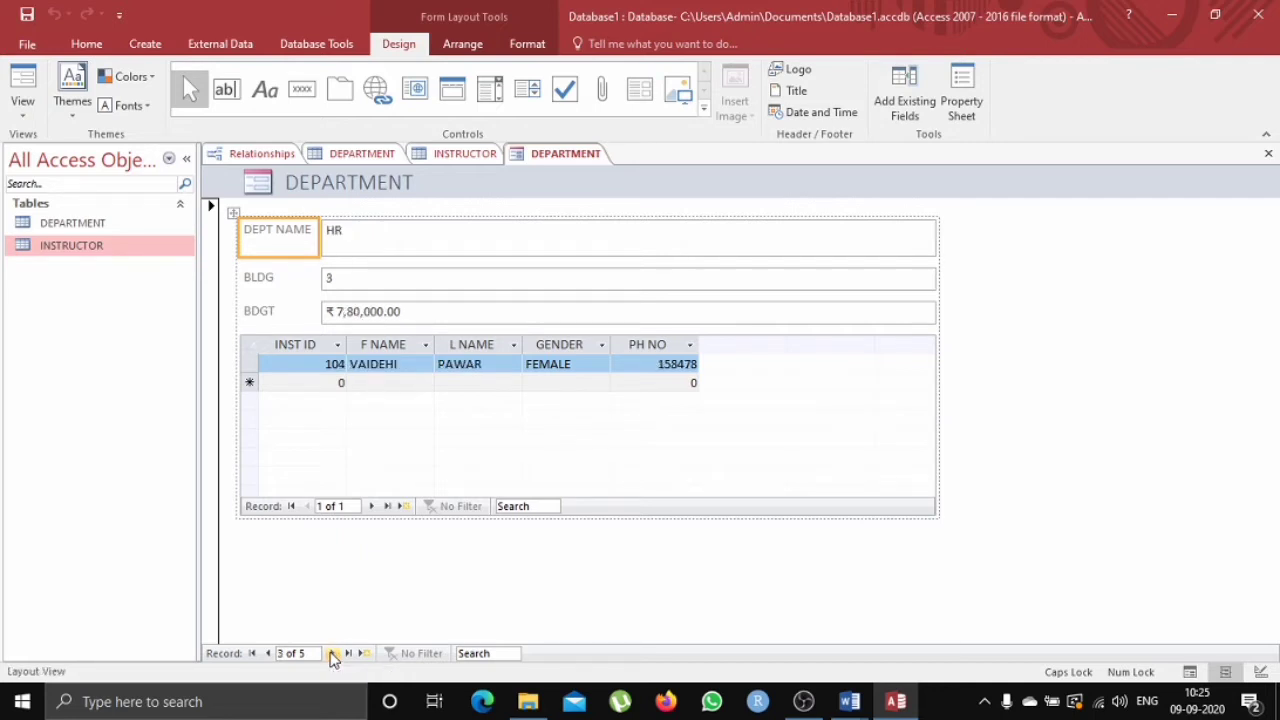
left_click(333, 653)
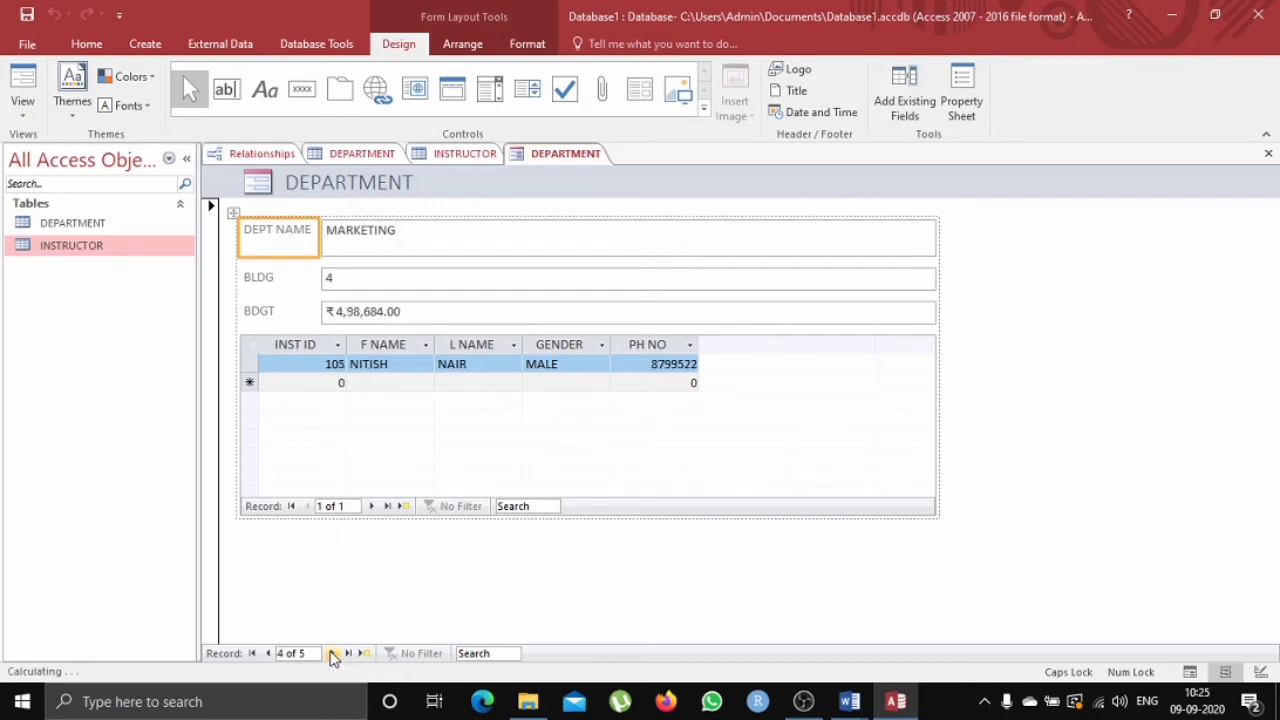
left_click(333, 653)
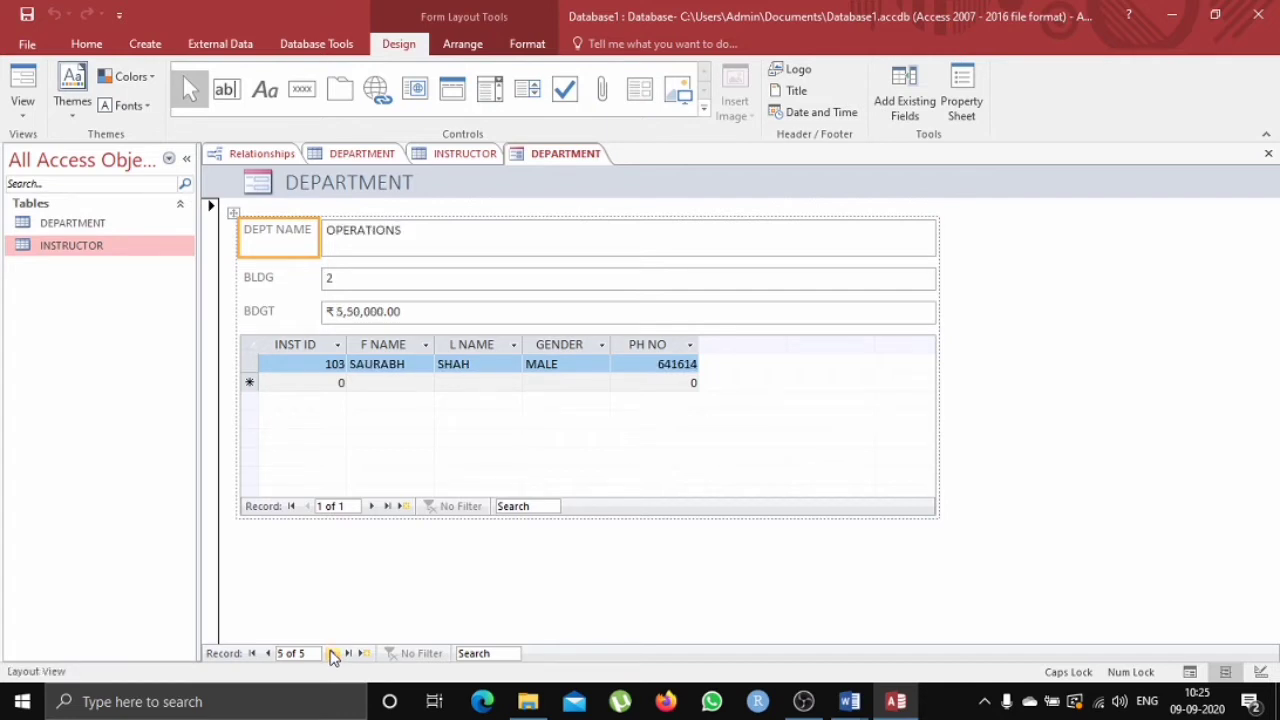
left_click(333, 653)
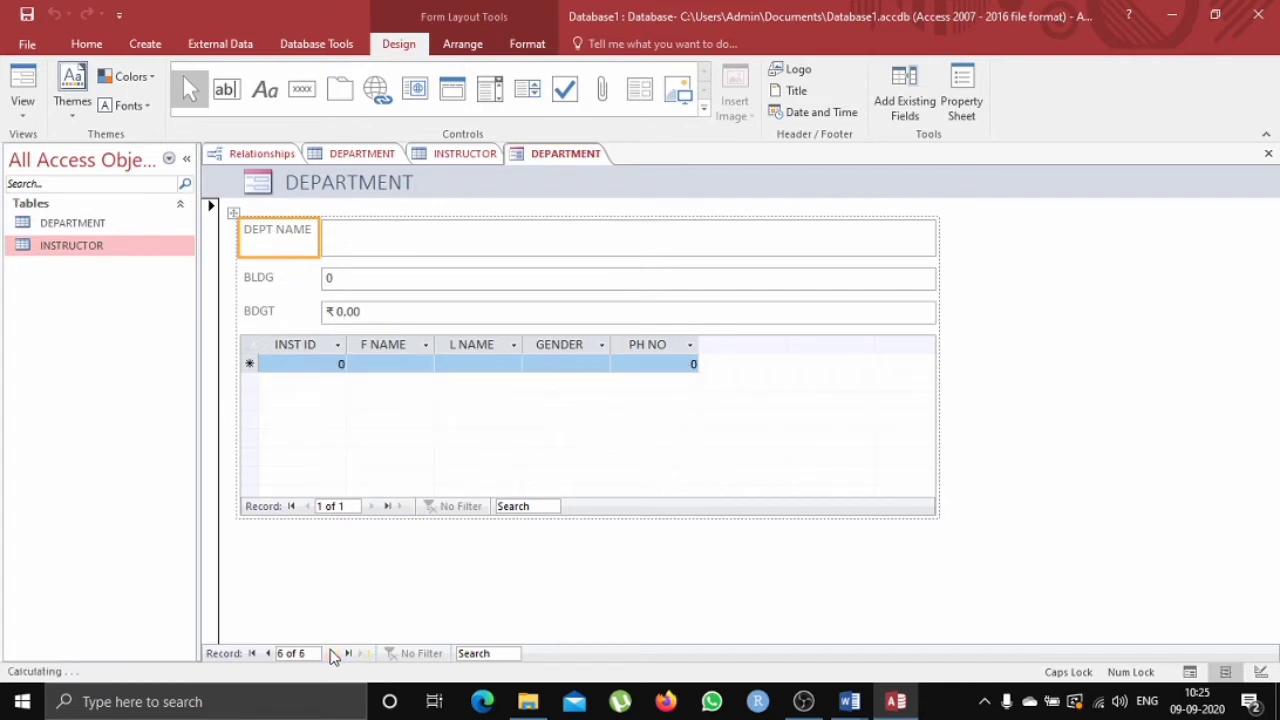
Switch the form to Form View and enter a new department named BCA, moving on to the next record.
left_click(428, 252)
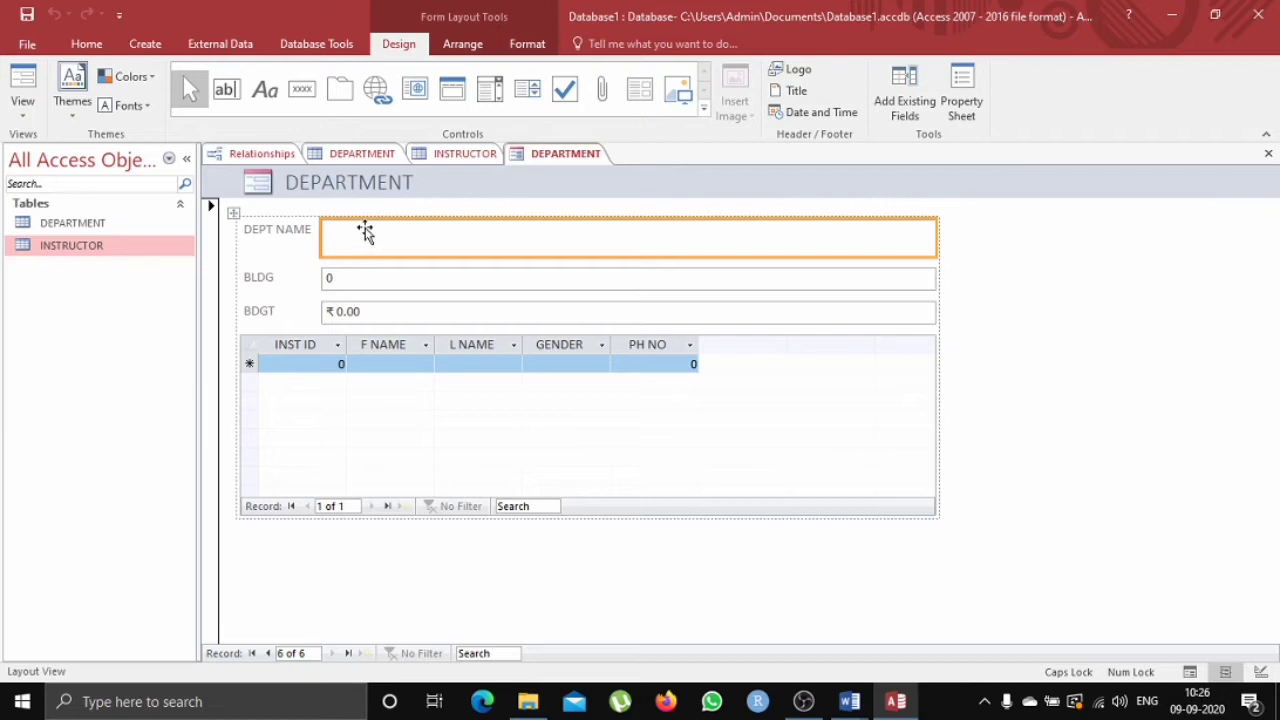
right_click(560, 163)
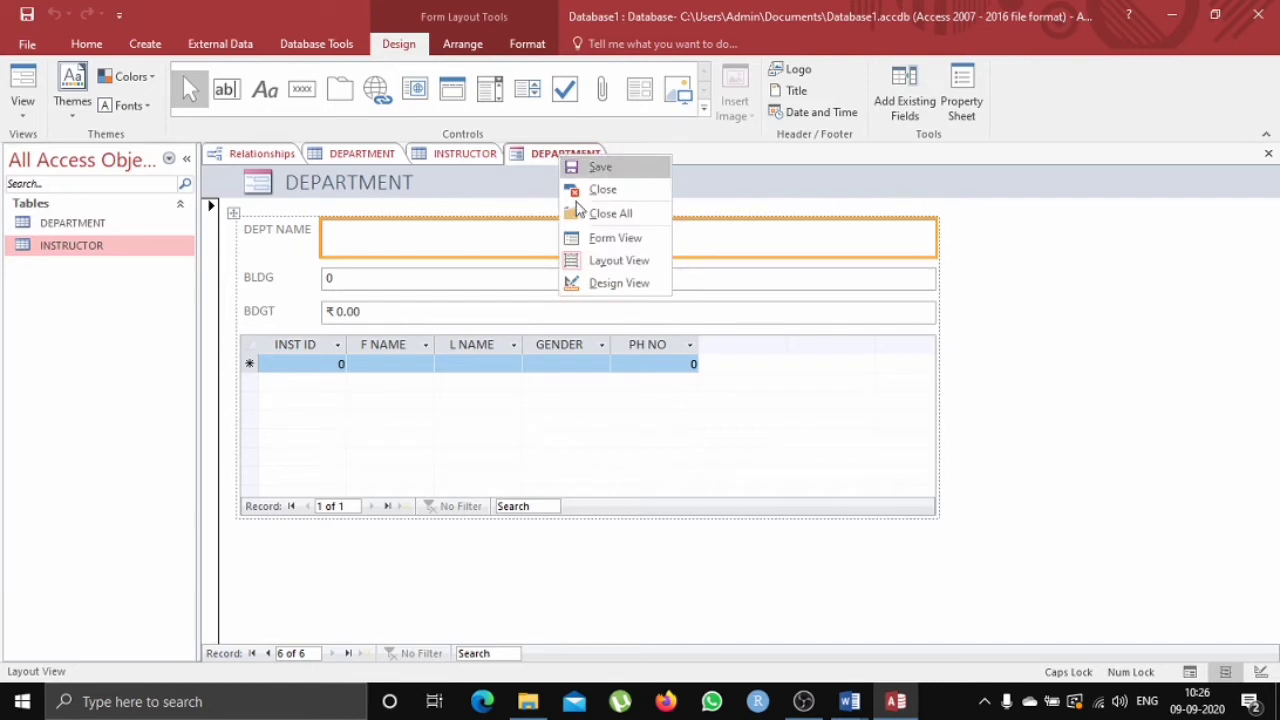
left_click(601, 240)
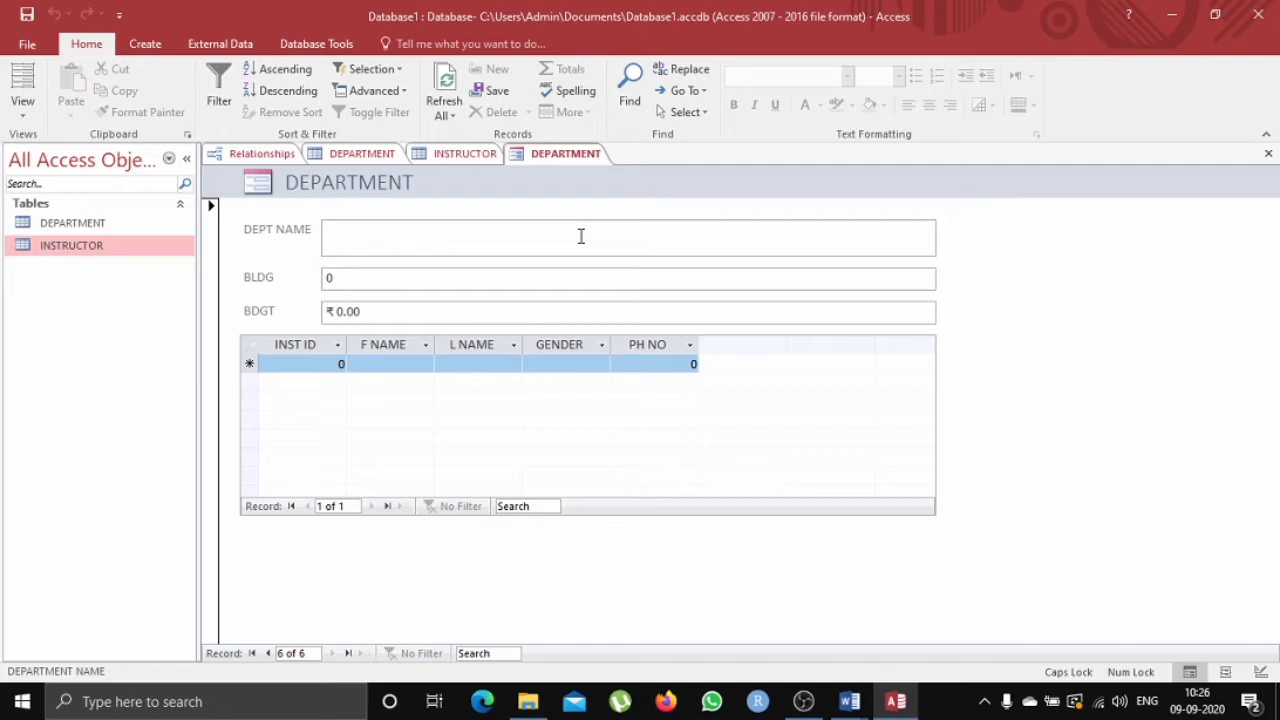
type("BCA")
left_click(334, 655)
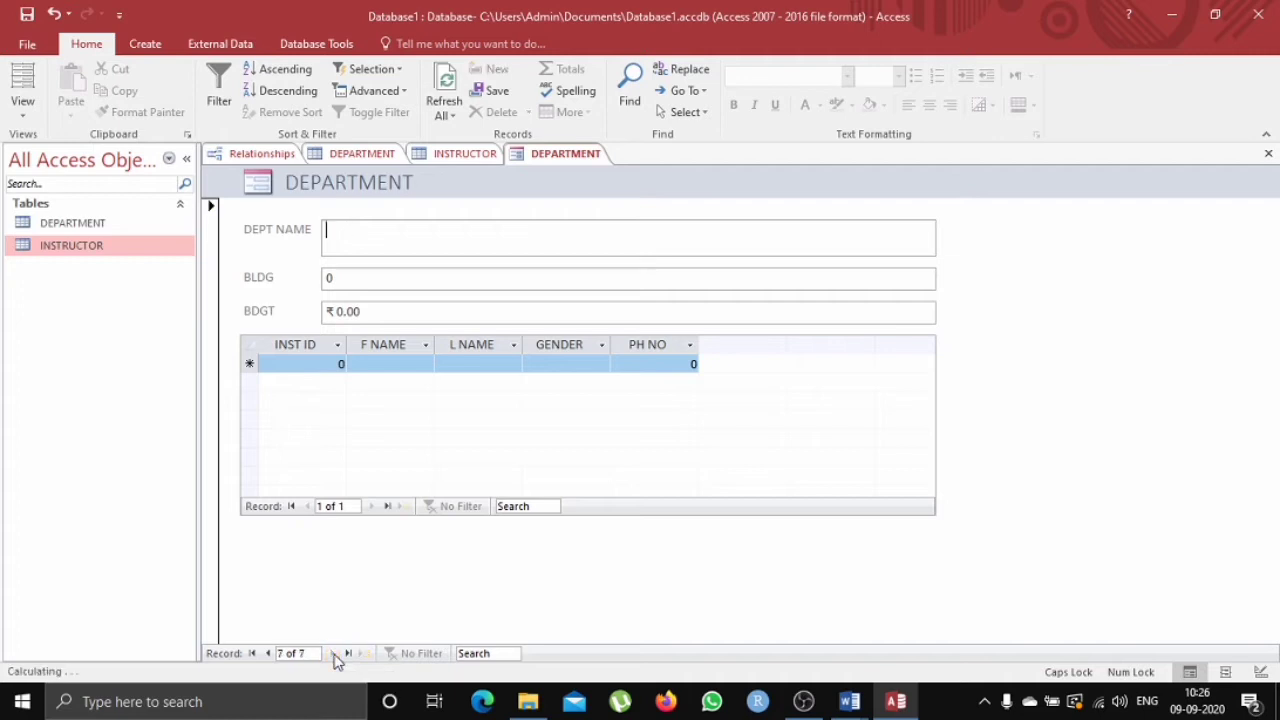
Add a department named MCA in building 8 with a budget of 5,00,000.
type("MCA")
left_click(424, 287)
key("BackSpace")
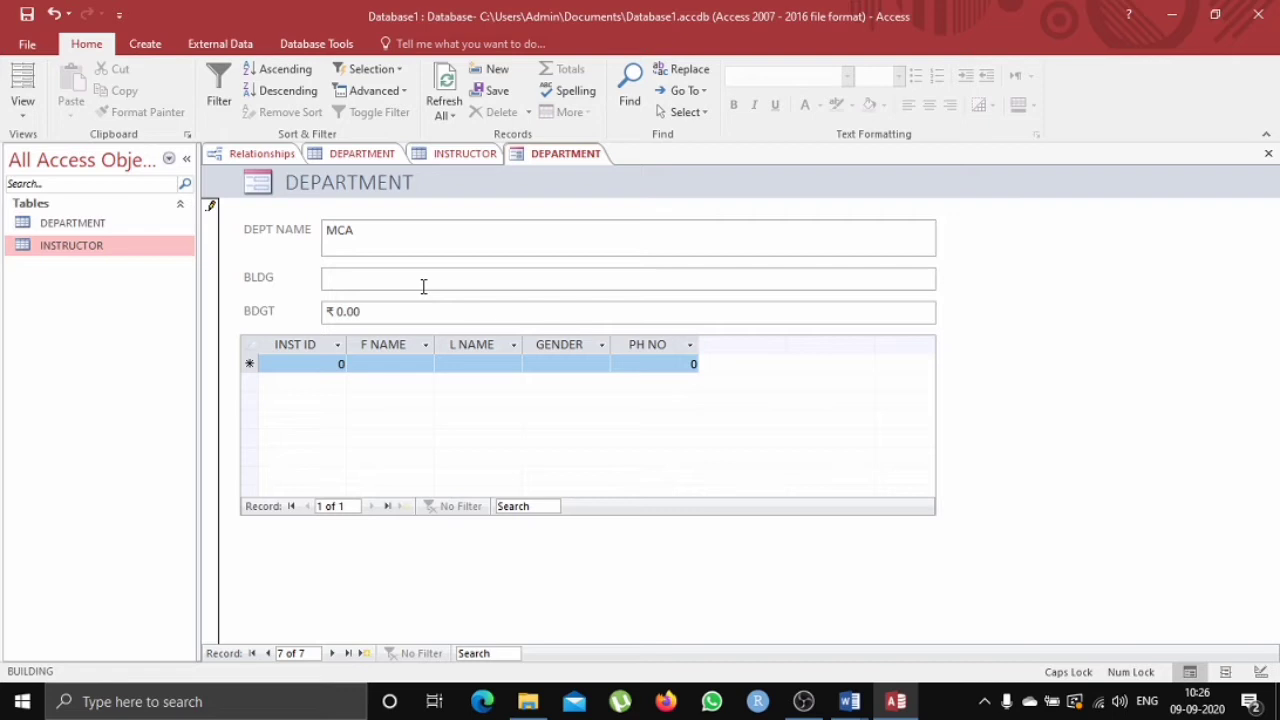
left_click(422, 309)
type("5,00,000")
key("Tab")
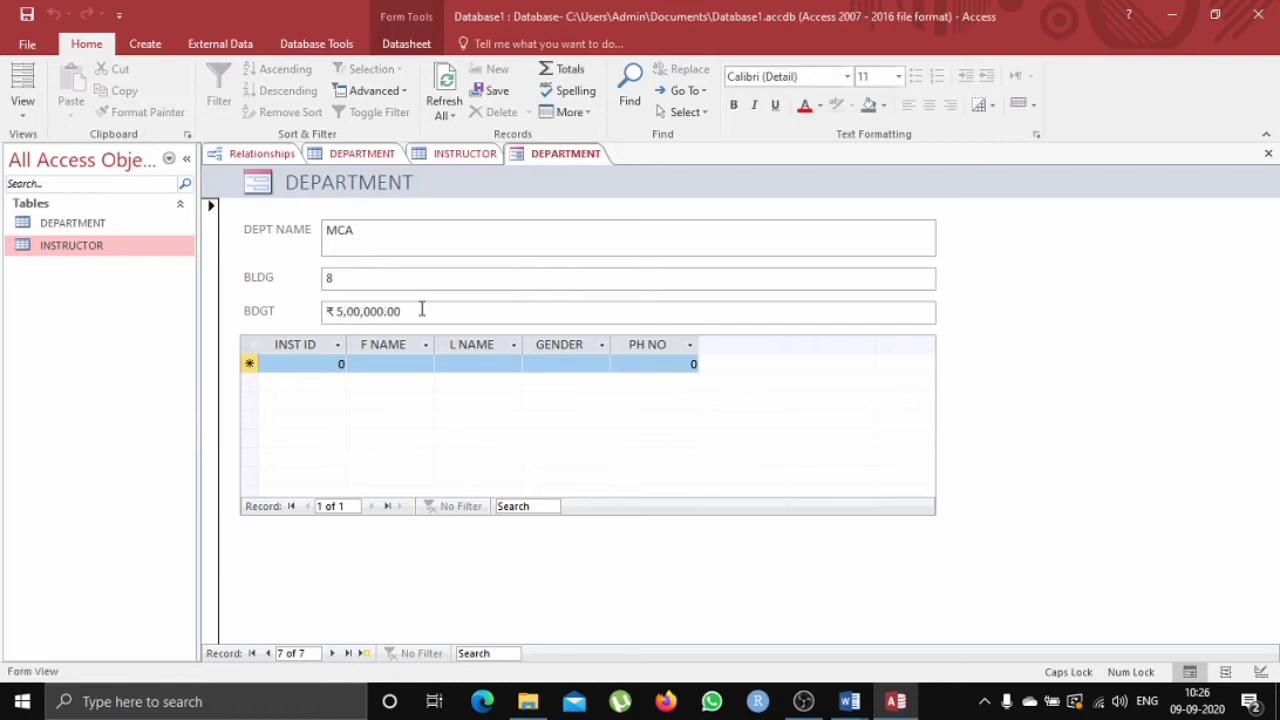
Return to the BCA record and set its building to 7 and its budget to 4,55,220.
left_click(268, 652)
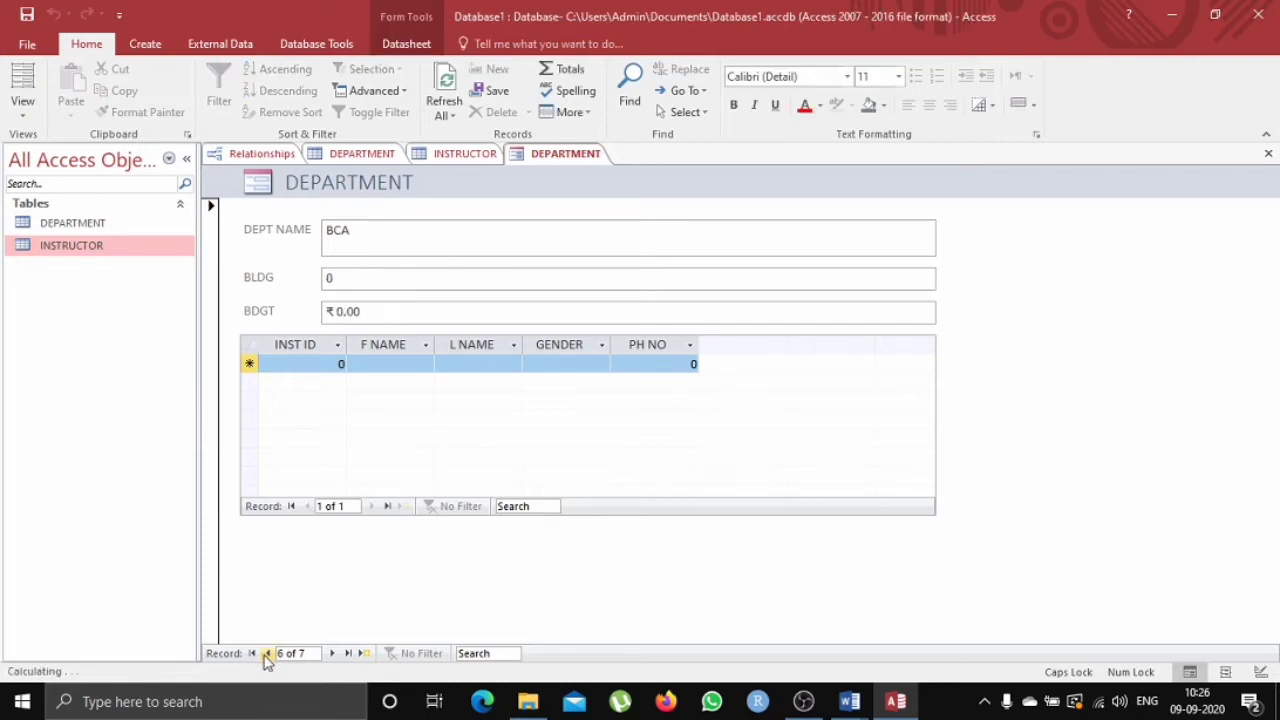
left_click(424, 281)
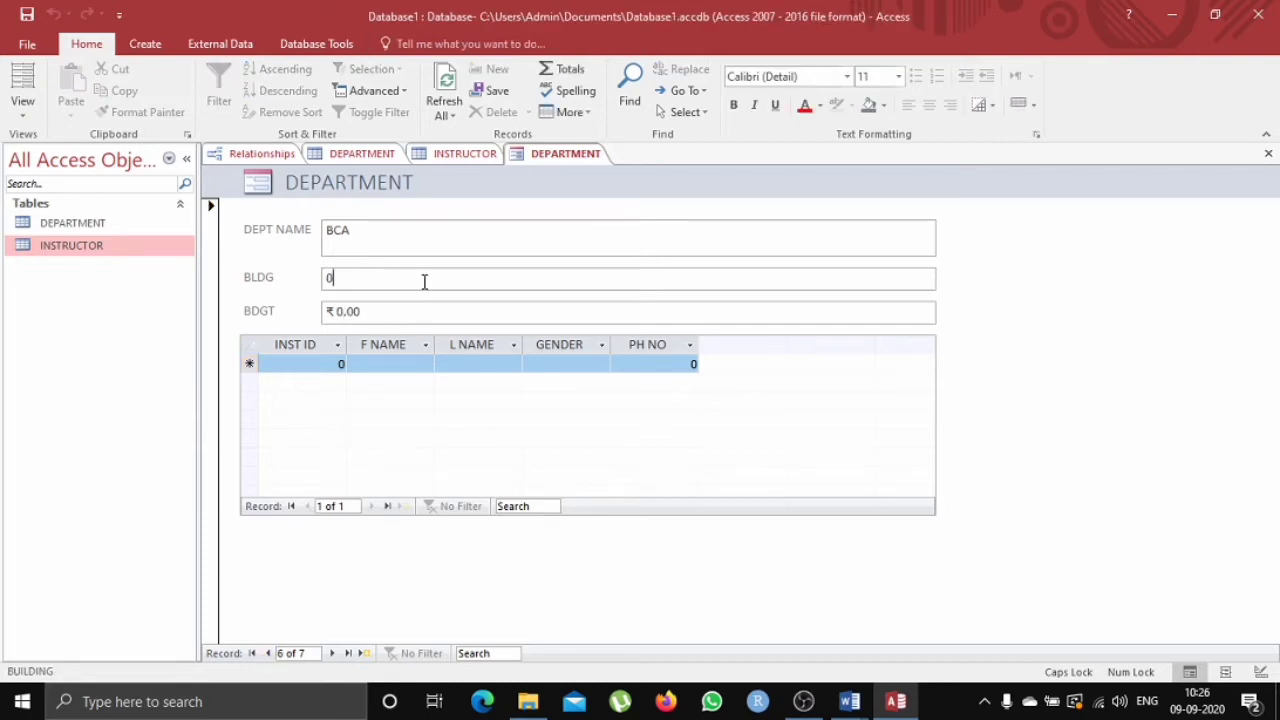
key("BackSpace")
type("7")
left_click(393, 311)
key("BackSpace")
key("BackSpace")
key("BackSpace")
key("BackSpace")
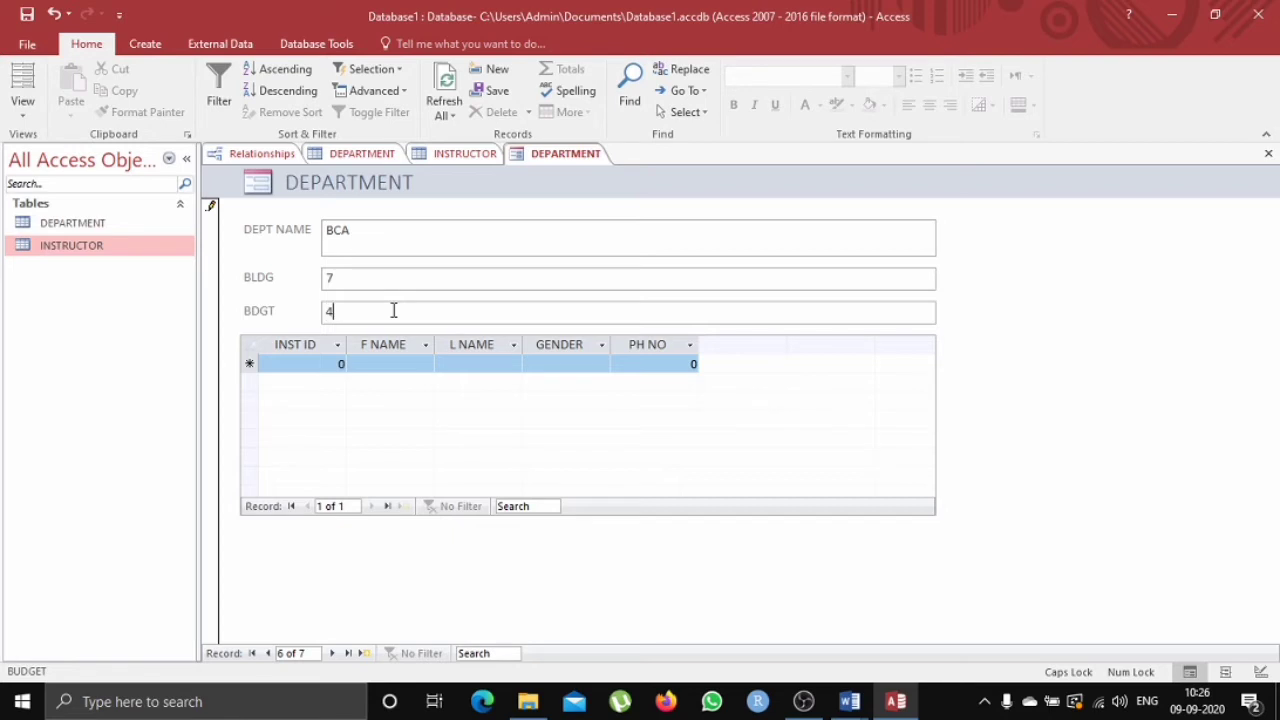
key("Tab")
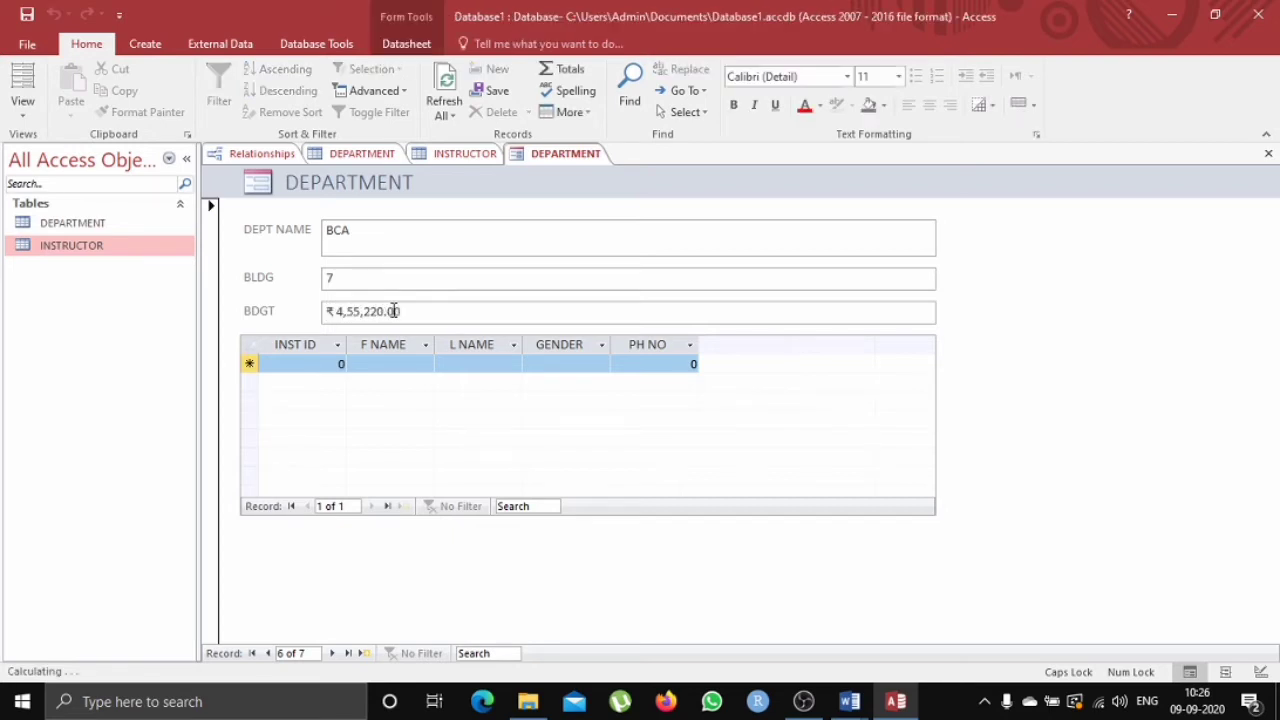
Save the form under the name DEPARTMENT FORM.
right_click(426, 164)
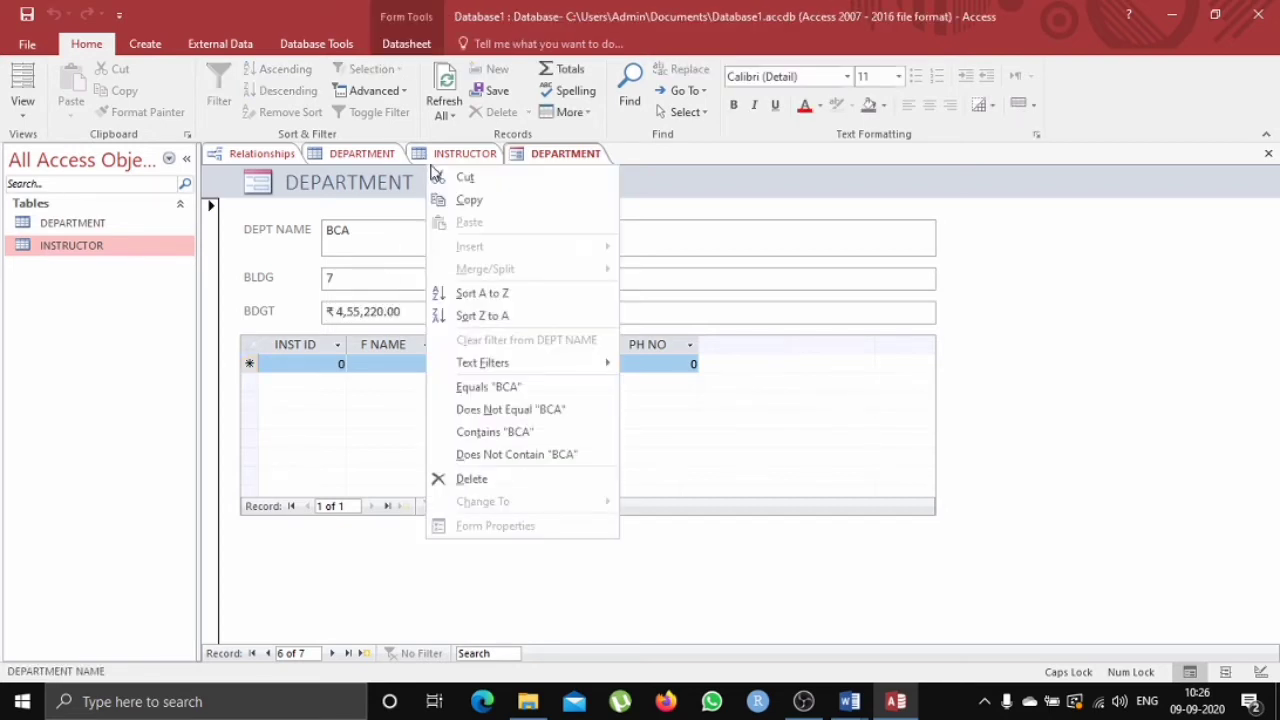
right_click(566, 157)
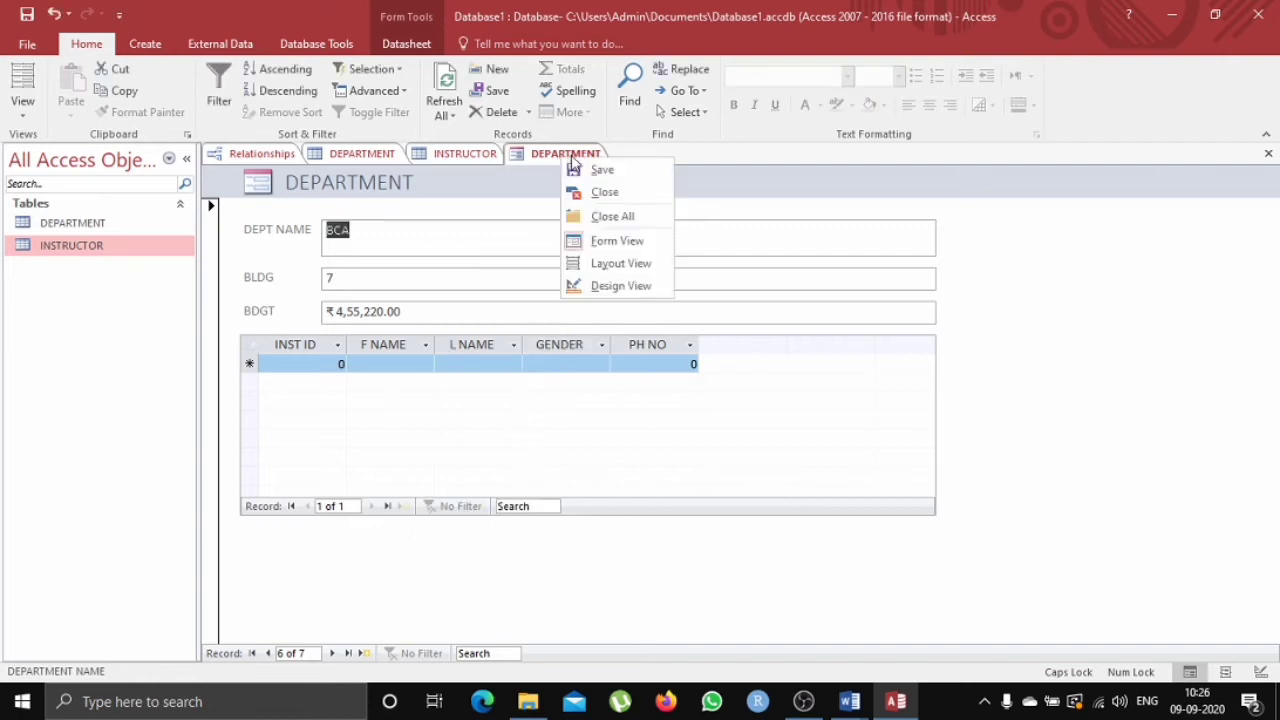
left_click(618, 174)
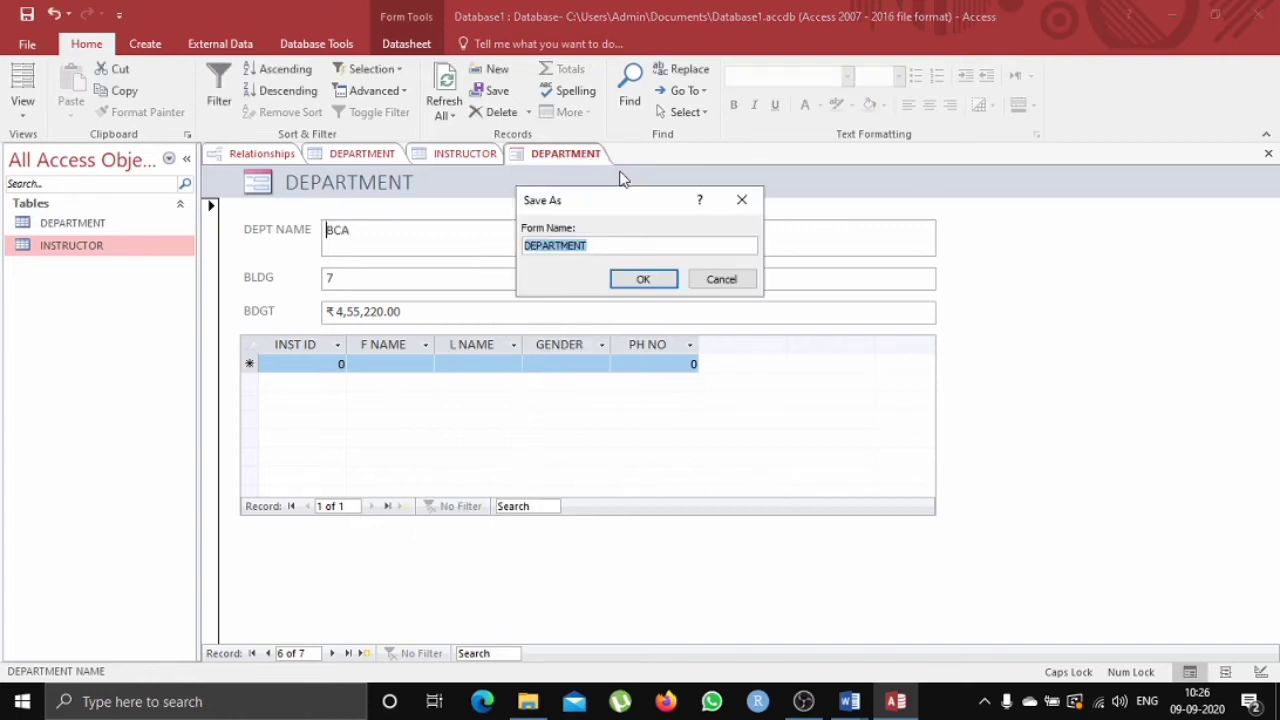
left_click(633, 245)
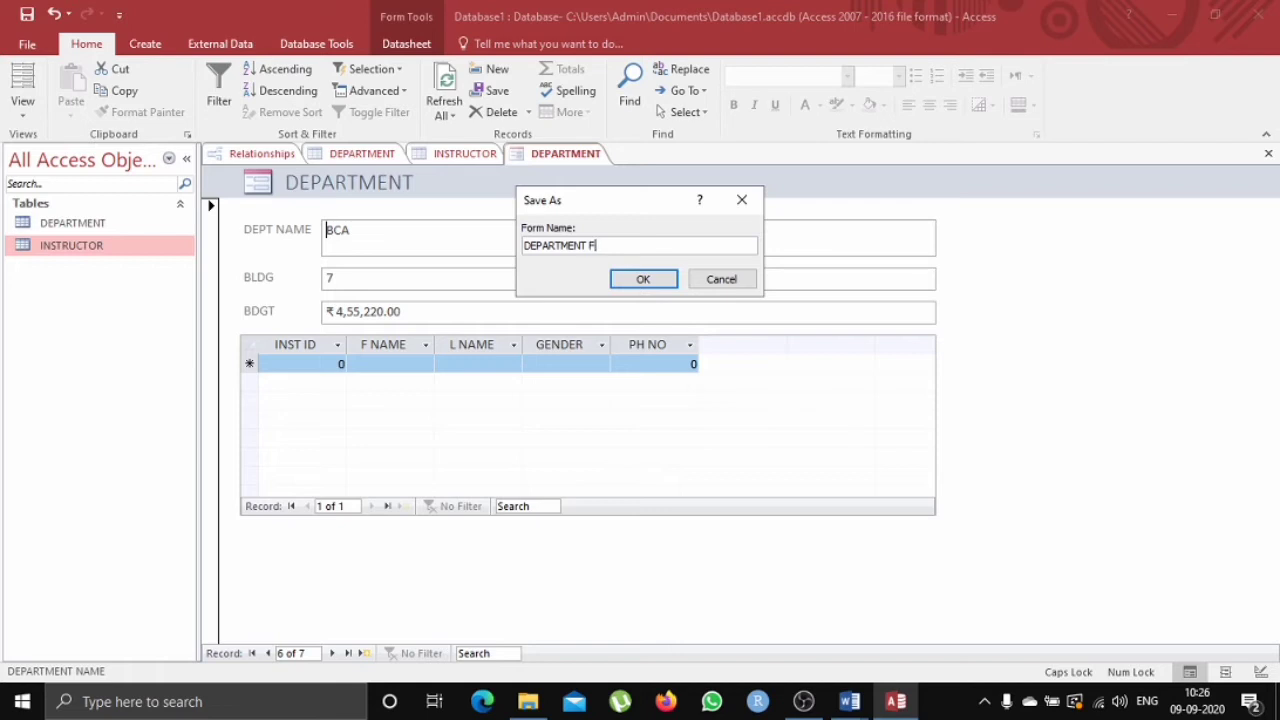
left_click(638, 281)
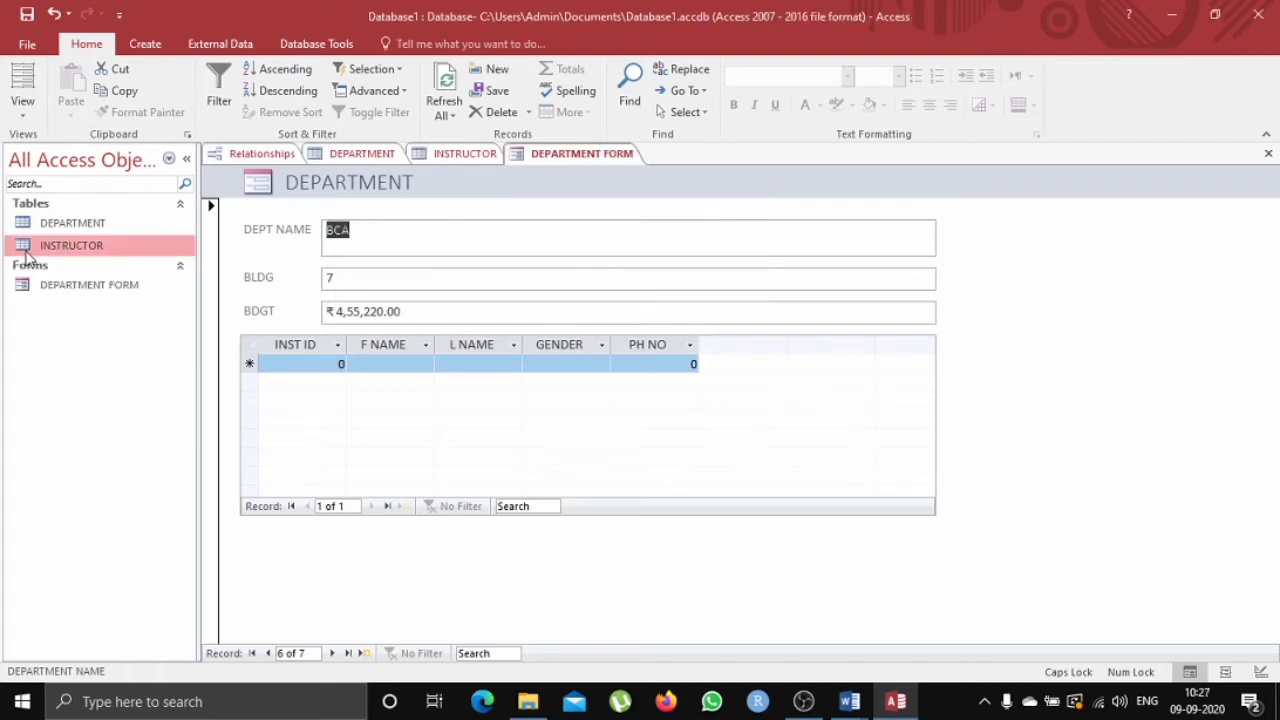
Open DEPARTMENT FORM from the navigation pane and page back to the first department record.
left_click(100, 286)
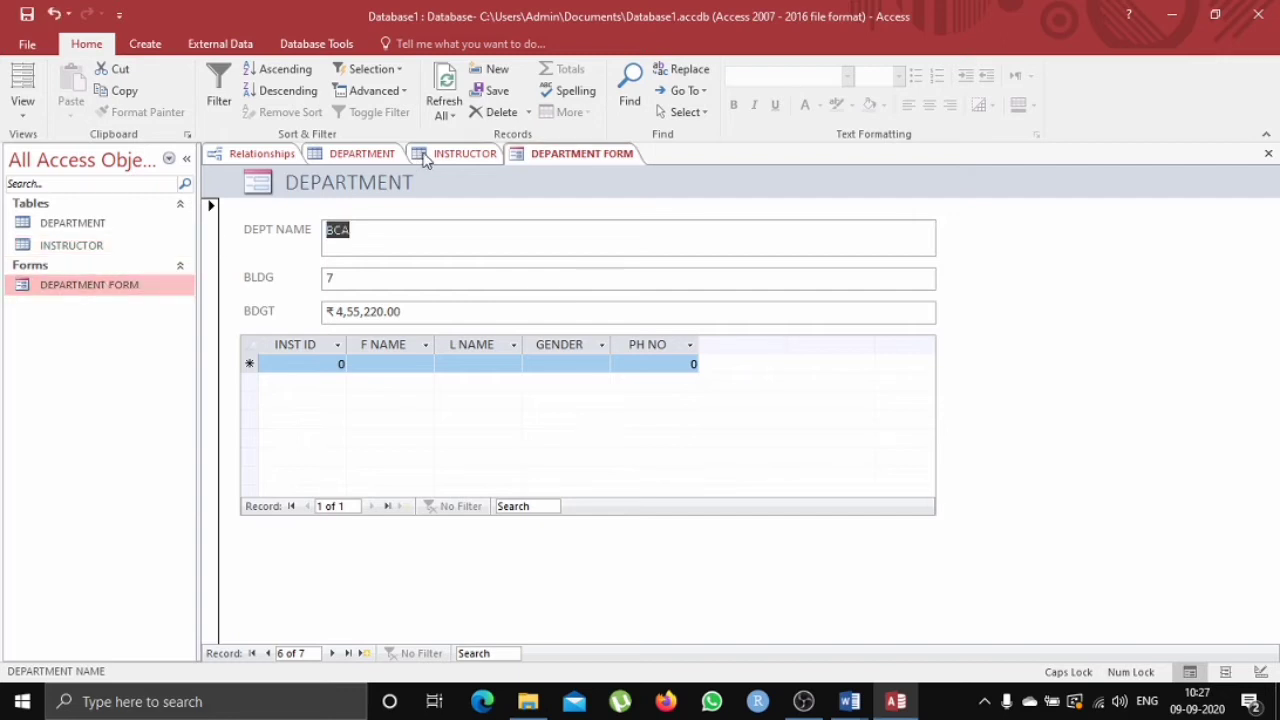
left_click(268, 654)
left_click(268, 654)
left_click(268, 654)
left_click(268, 654)
left_click(268, 654)
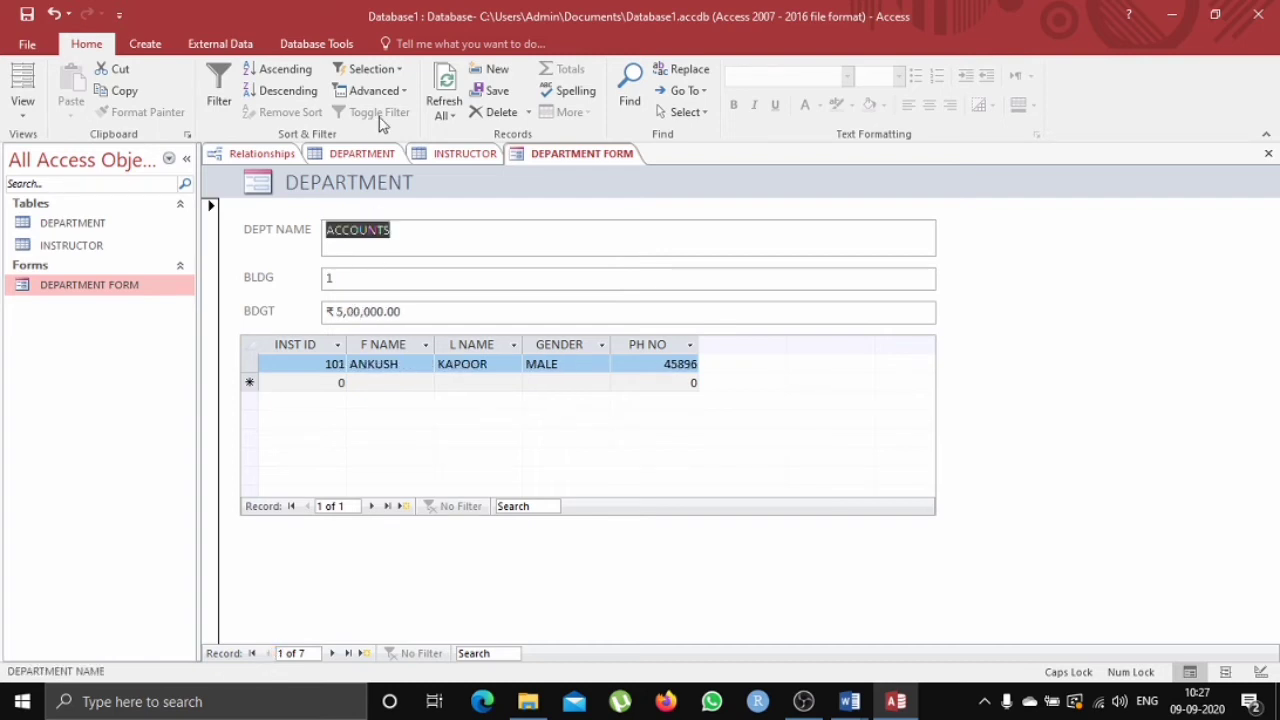
Create a form from the INSTRUCTOR table.
left_click(466, 154)
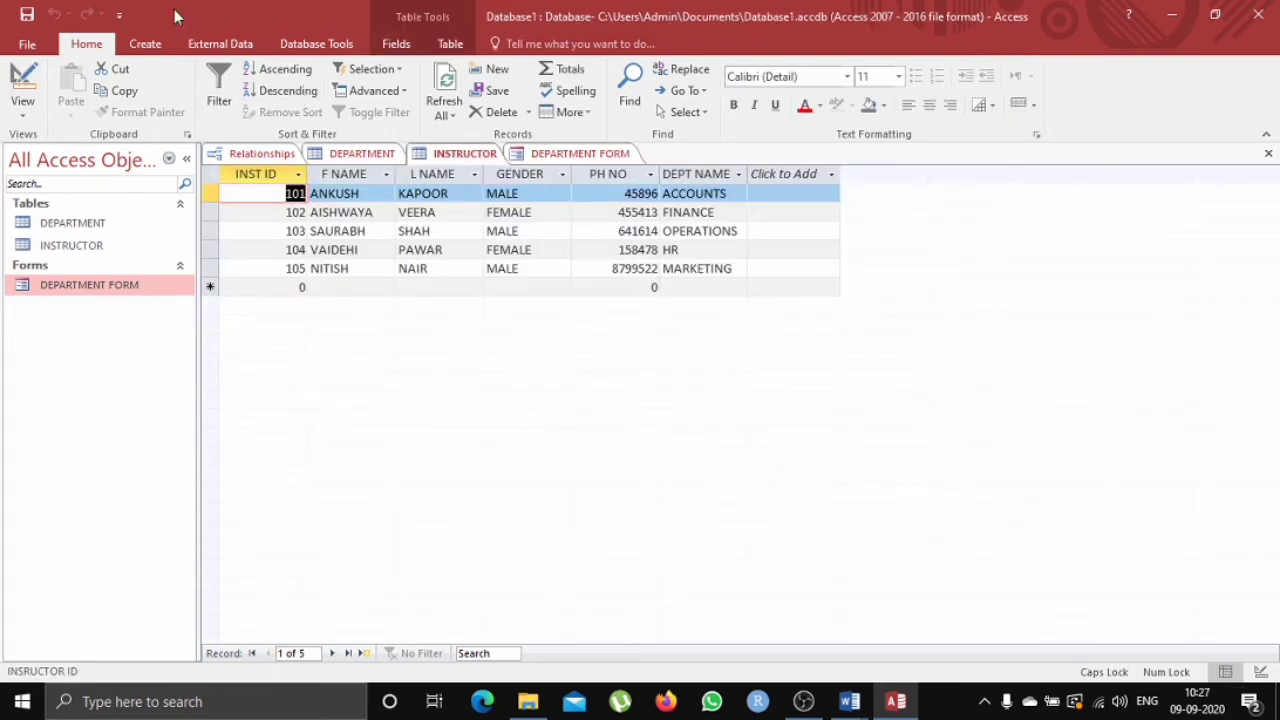
left_click(146, 46)
left_click(326, 88)
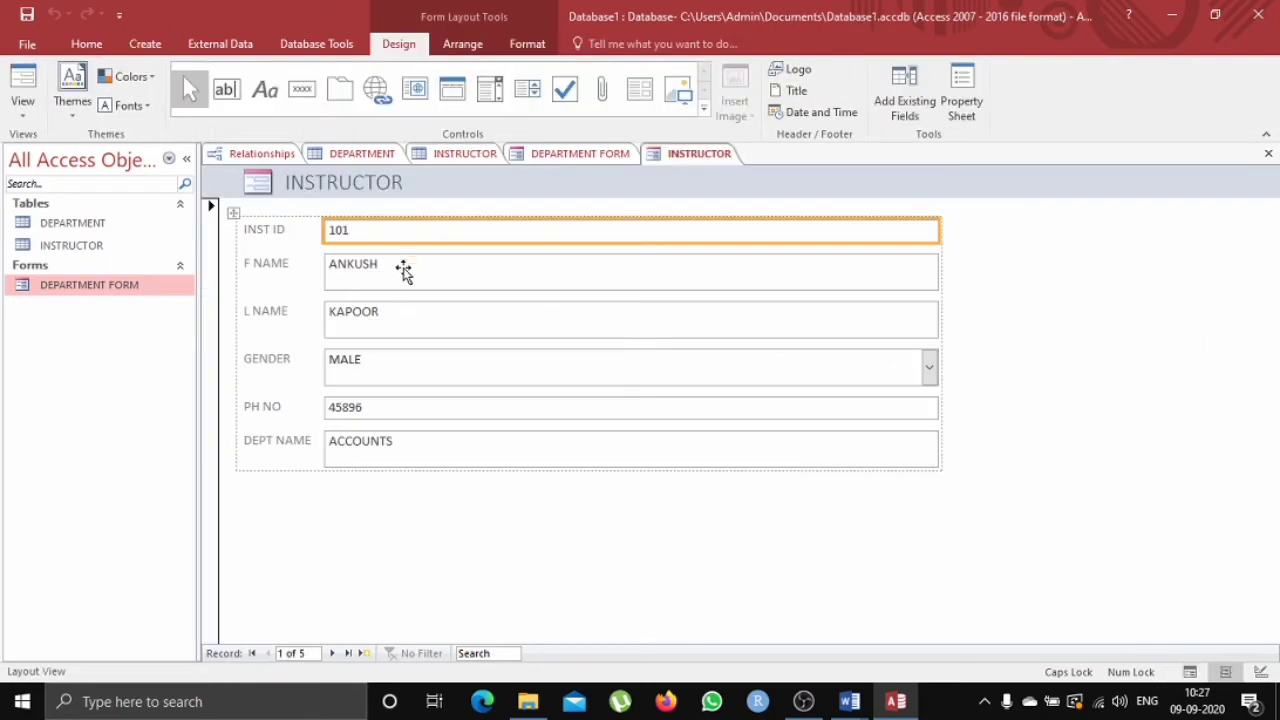
left_click(396, 378)
left_click(398, 462)
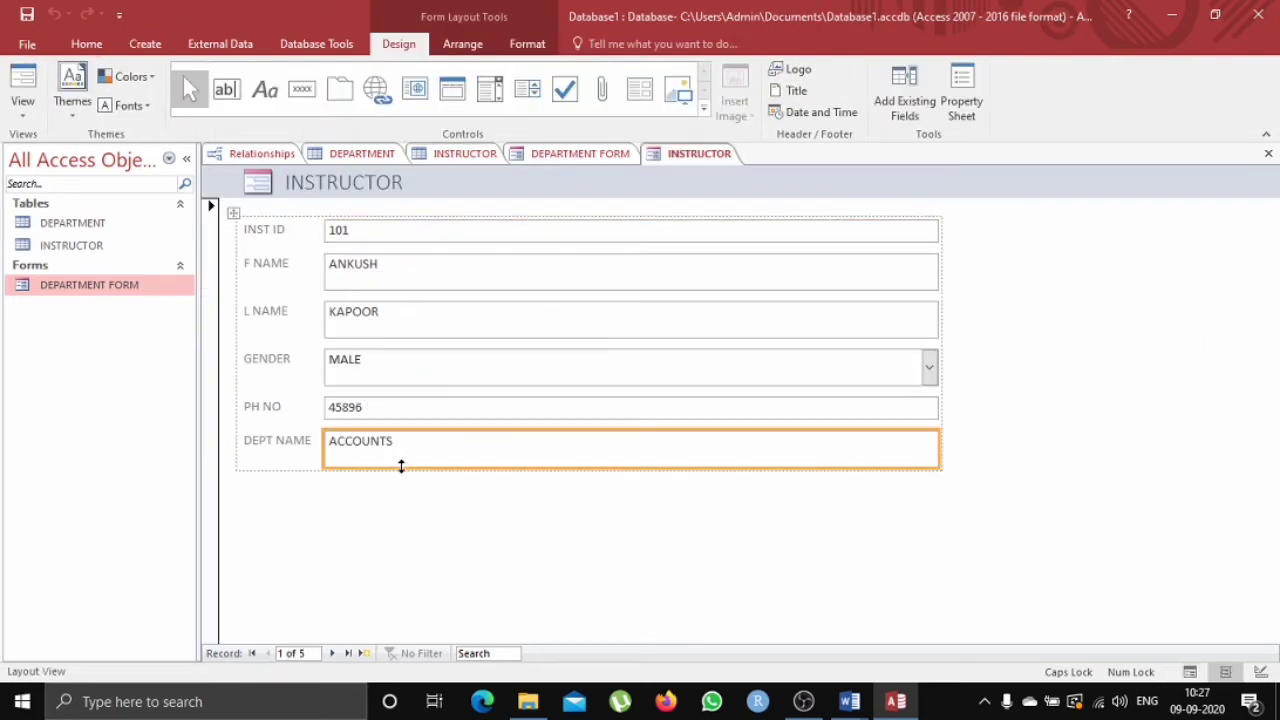
Page through the instructor records in the new form to the blank record and back to the second one.
left_click(333, 653)
left_click(335, 653)
left_click(335, 653)
left_click(335, 653)
left_click(335, 653)
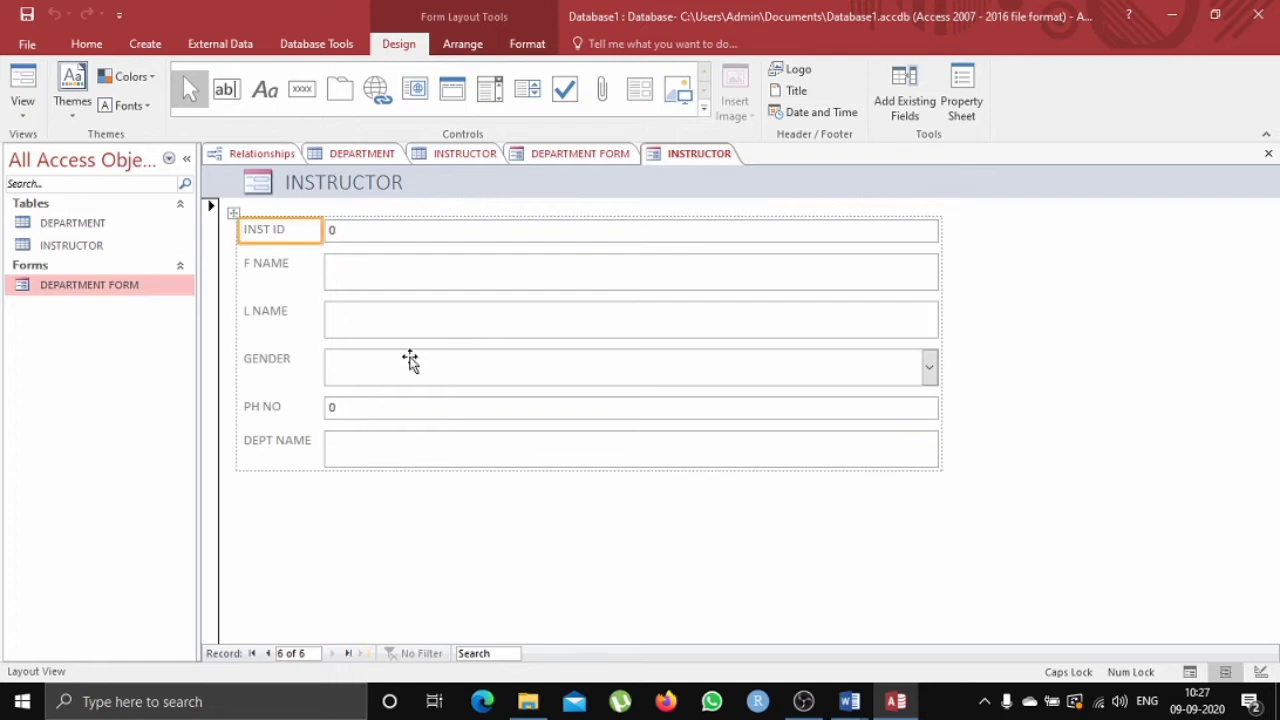
left_click(270, 653)
left_click(270, 653)
left_click(270, 653)
left_click(270, 653)
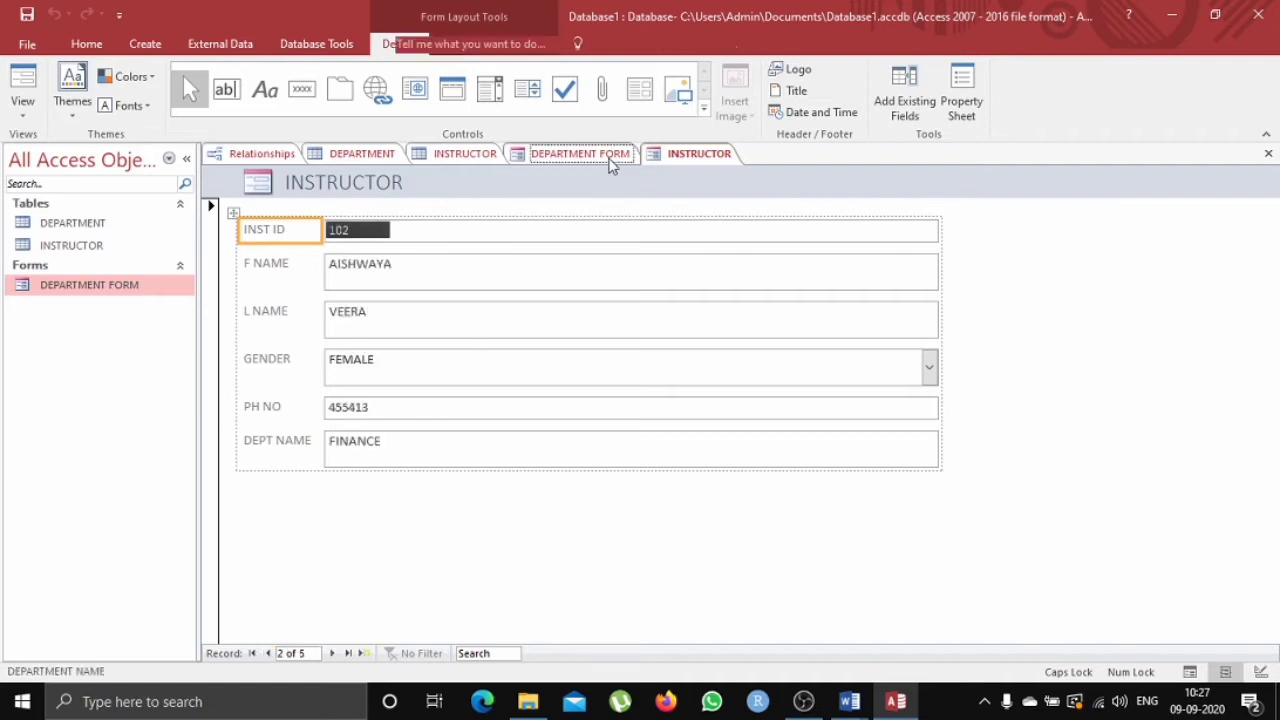
Save the instructor form under the name INSTRUCTOR FORM.
left_click(582, 154)
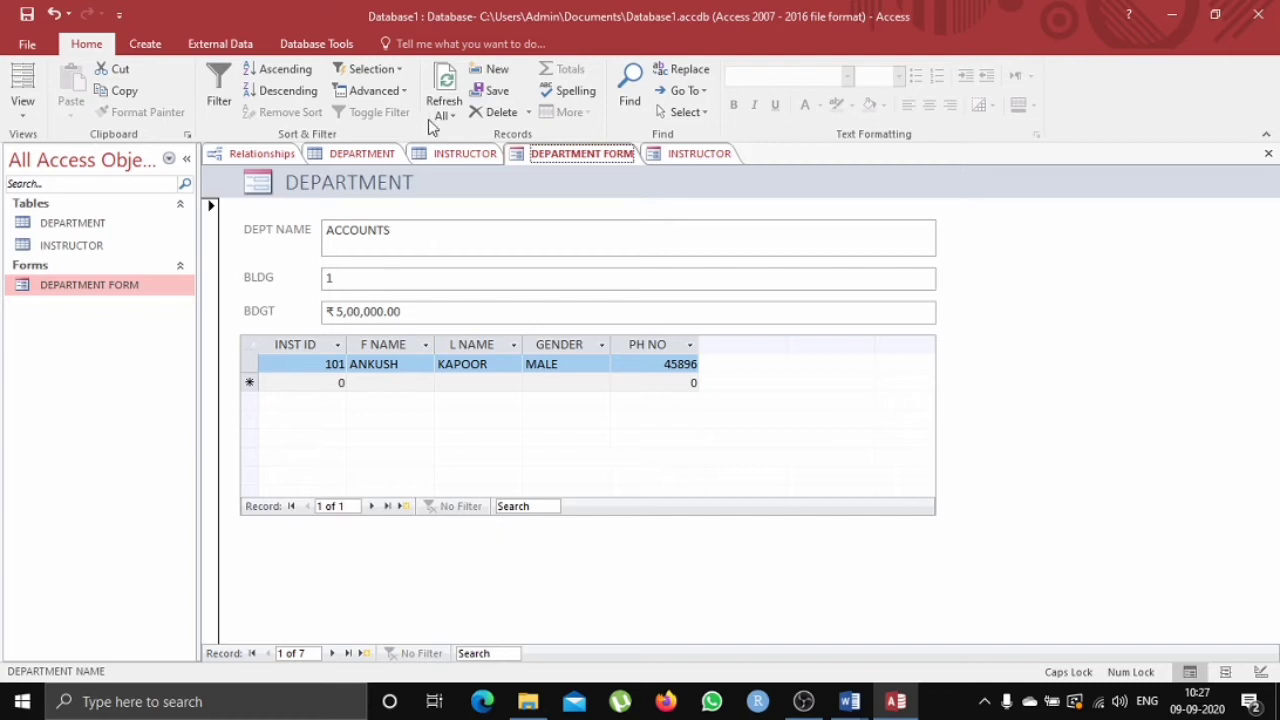
left_click(367, 157)
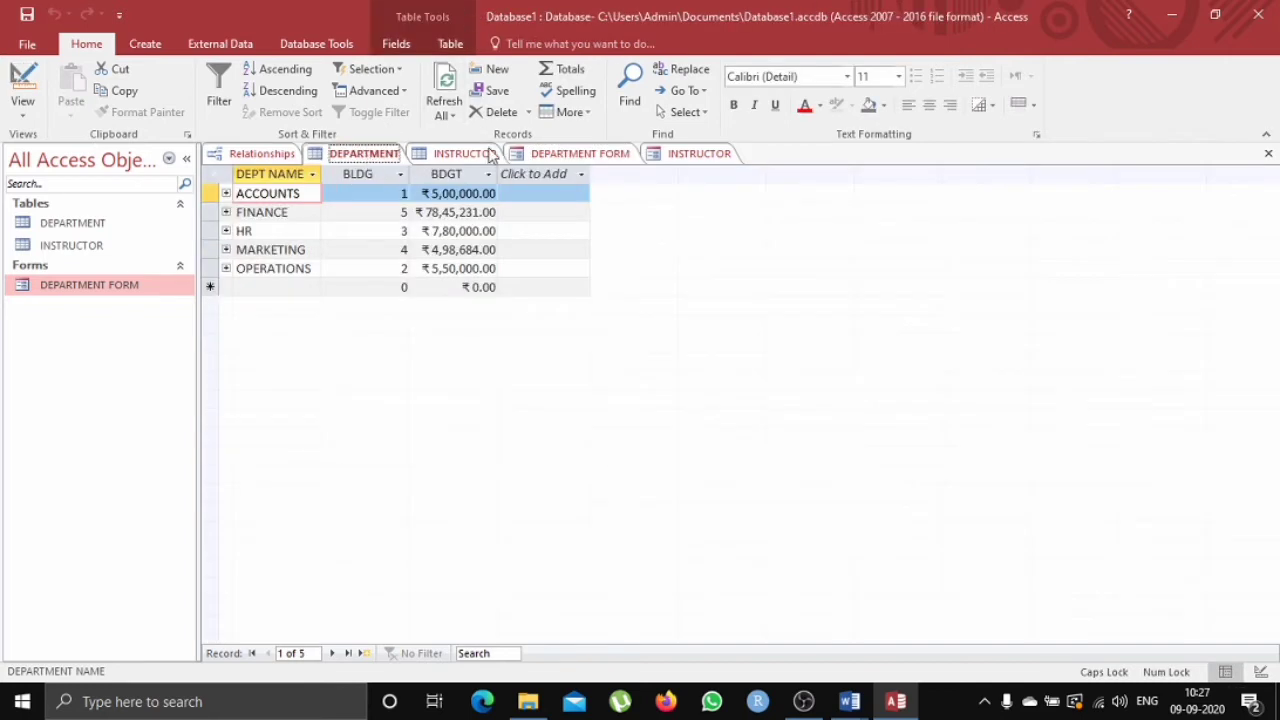
left_click(586, 157)
right_click(582, 162)
left_click(606, 171)
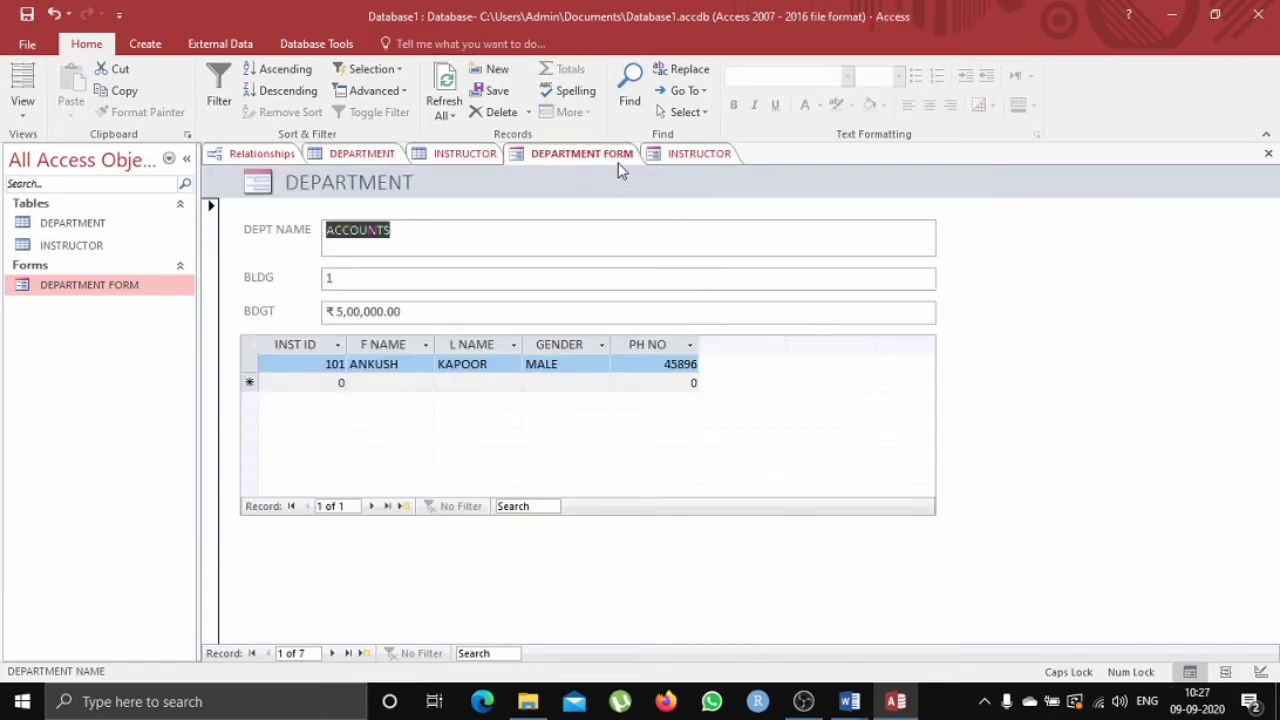
left_click(683, 159)
right_click(686, 161)
left_click(692, 164)
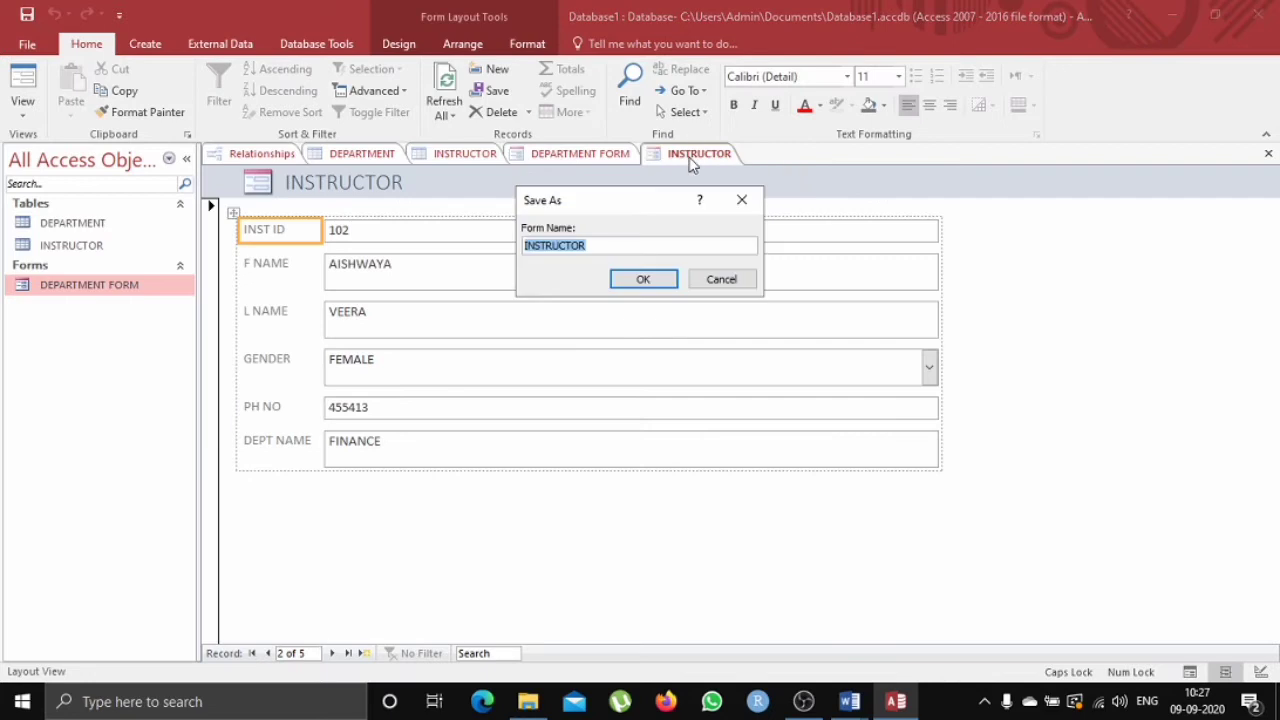
left_click(650, 242)
type("FORM")
key("Return")
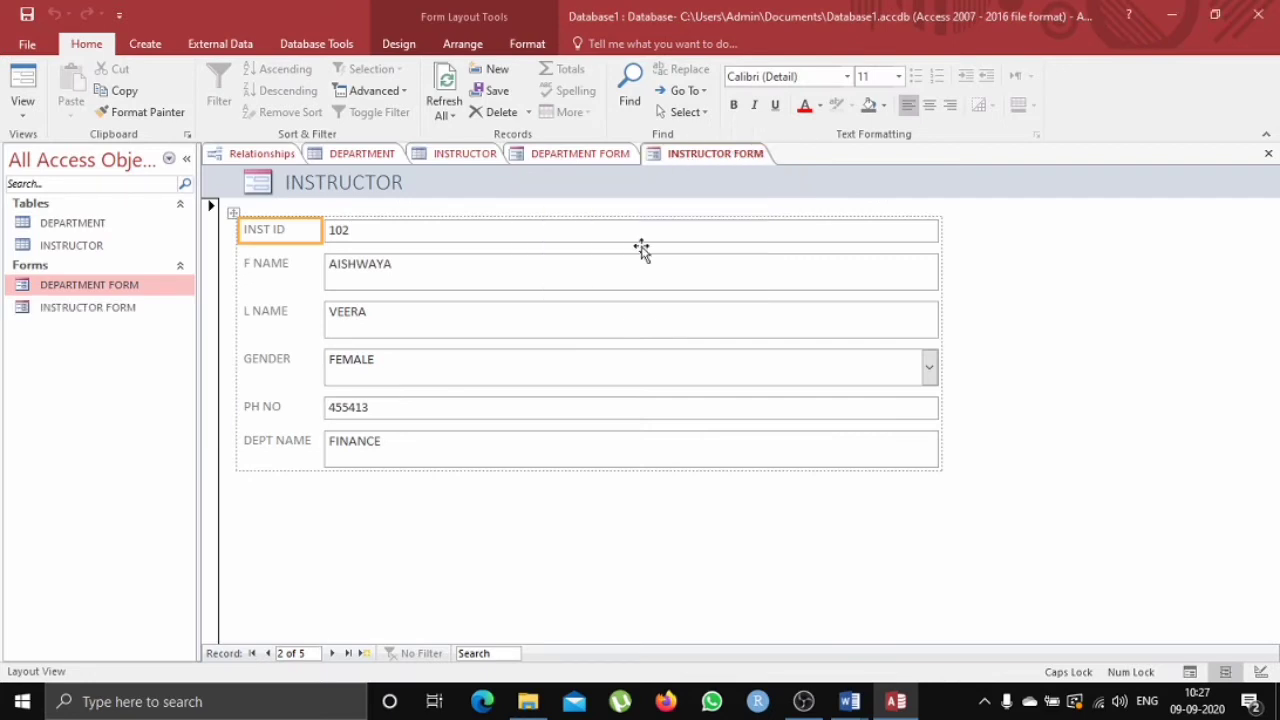
Close all open tabs: the DEPARTMENT and INSTRUCTOR tables, the relationships window and both forms.
left_click(348, 156)
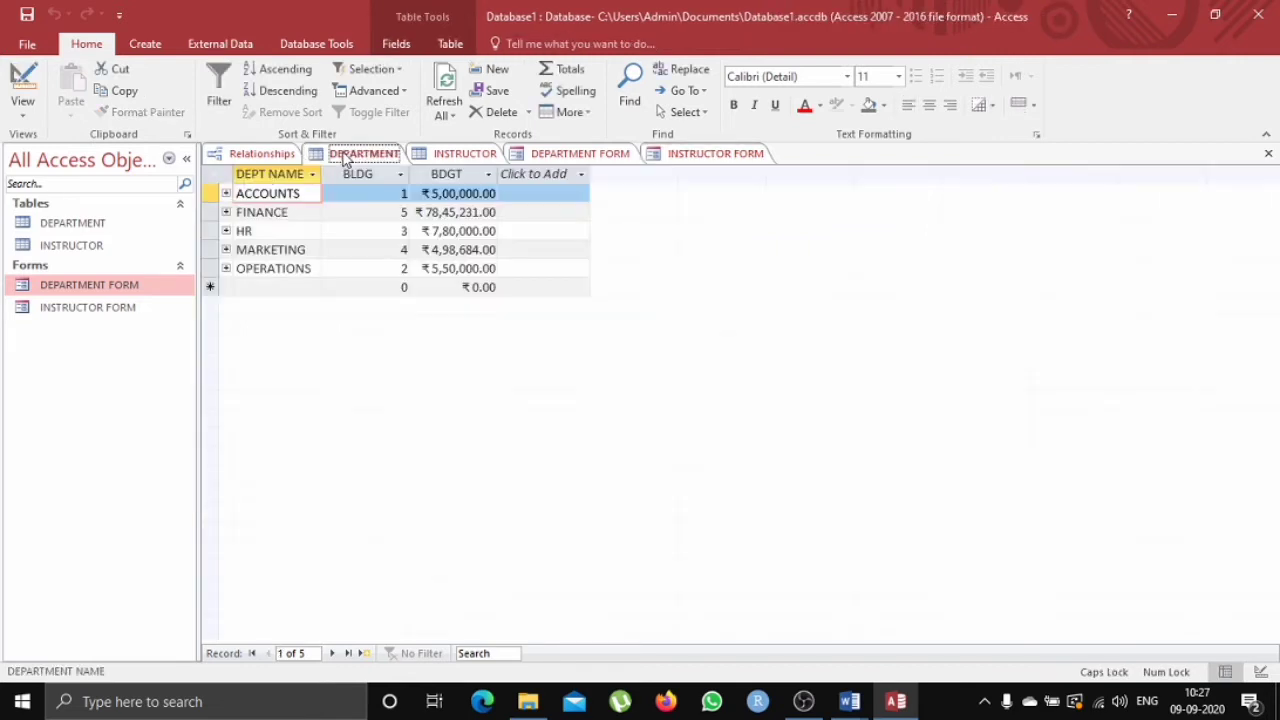
right_click(398, 157)
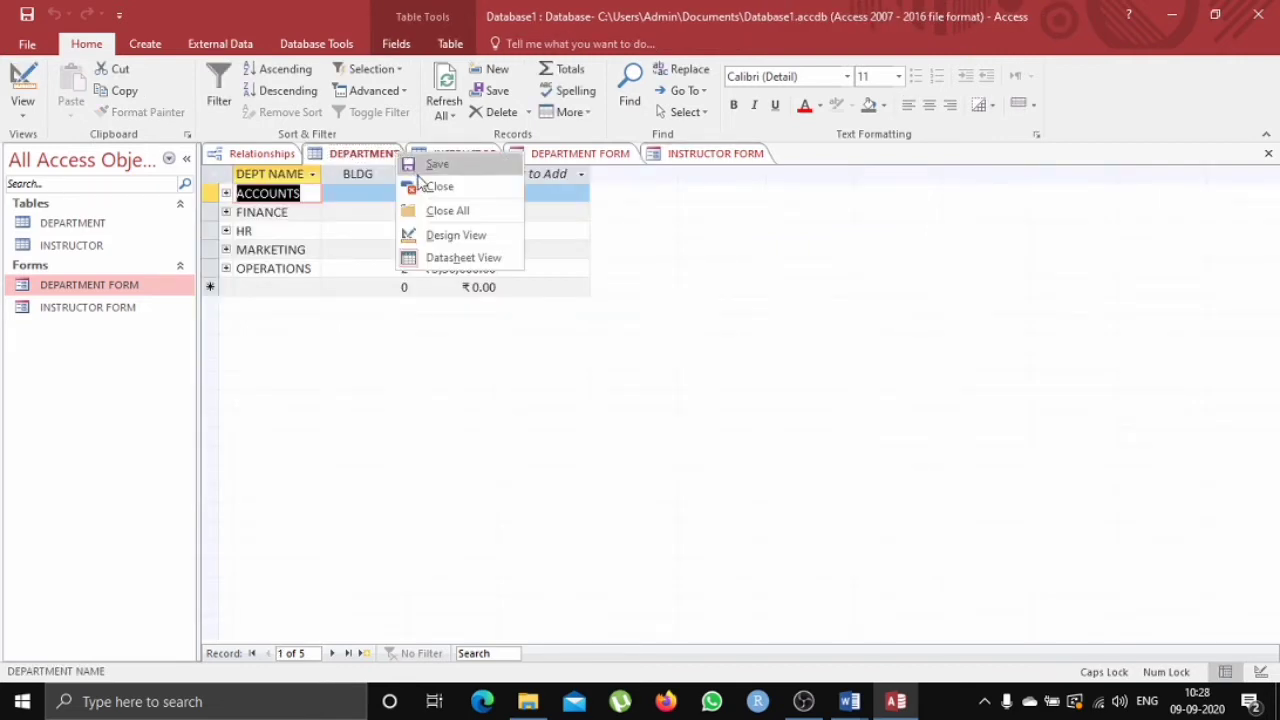
left_click(438, 186)
right_click(293, 157)
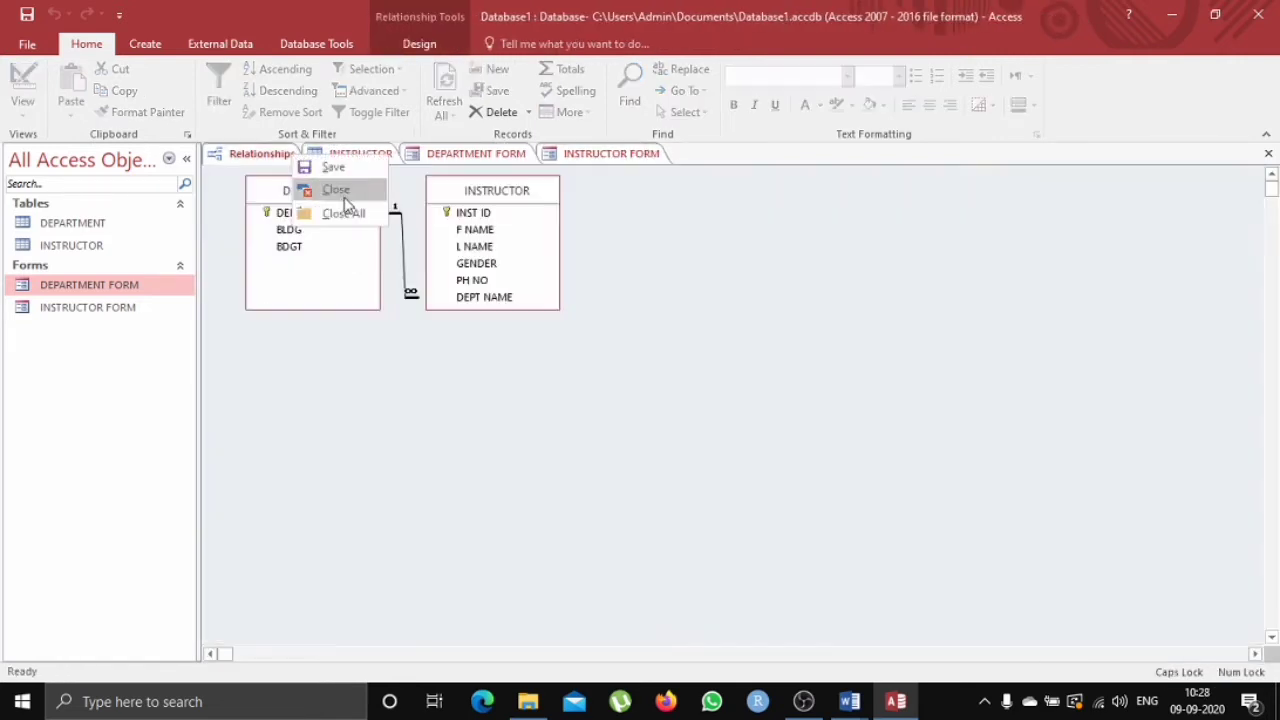
left_click(344, 195)
right_click(335, 156)
left_click(342, 170)
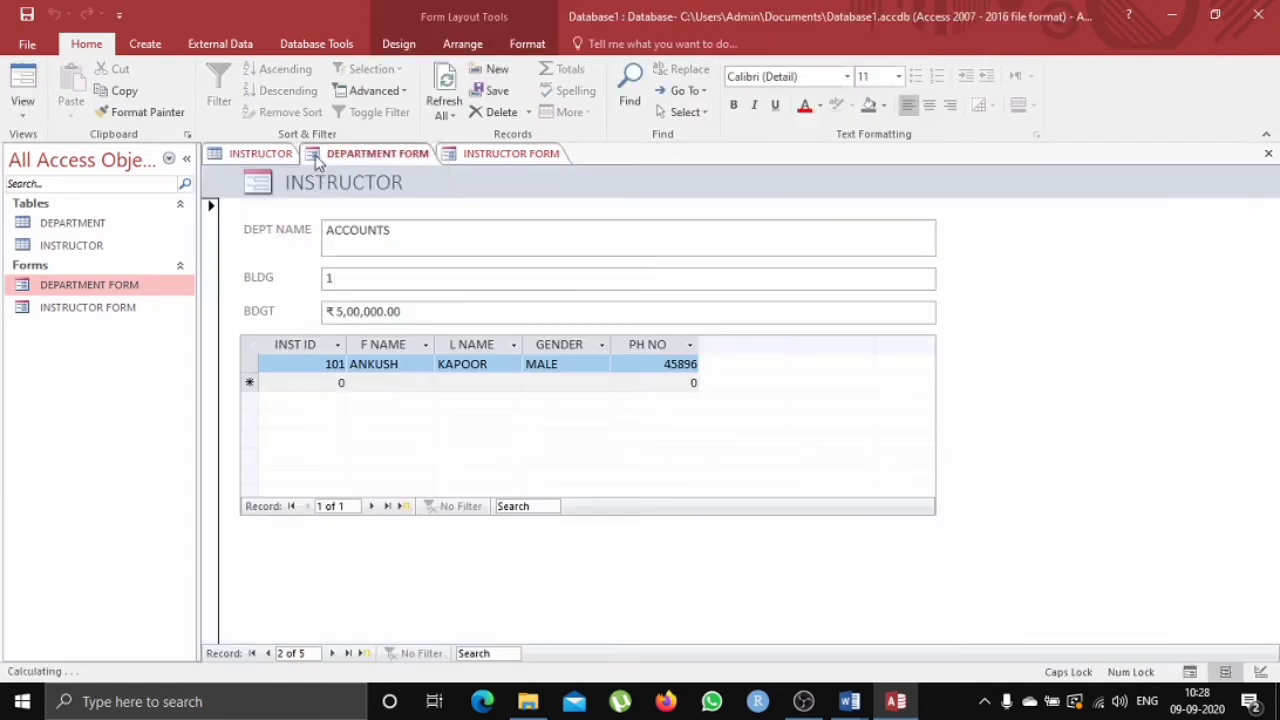
right_click(288, 157)
left_click(328, 188)
right_click(288, 160)
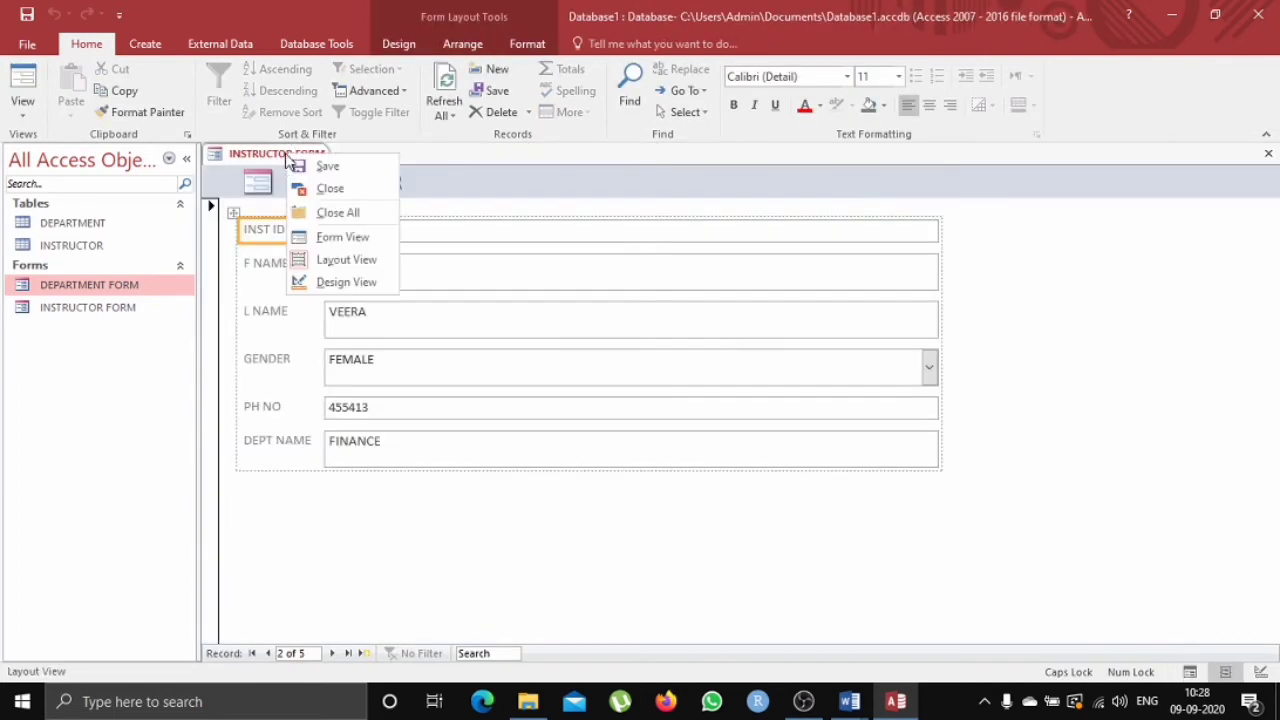
left_click(329, 188)
Open the DEPARTMENT table and review its department records, including BCA and MCA.
double_click(155, 228)
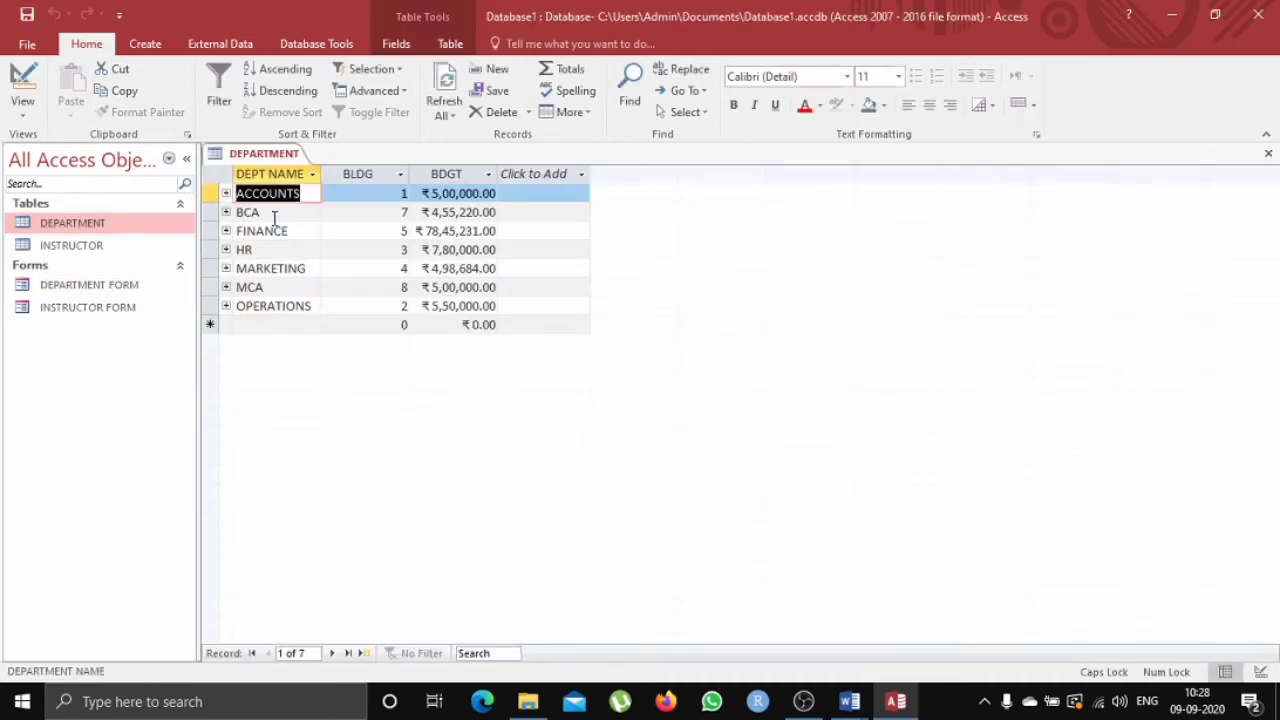
left_click(276, 211)
left_click(295, 287)
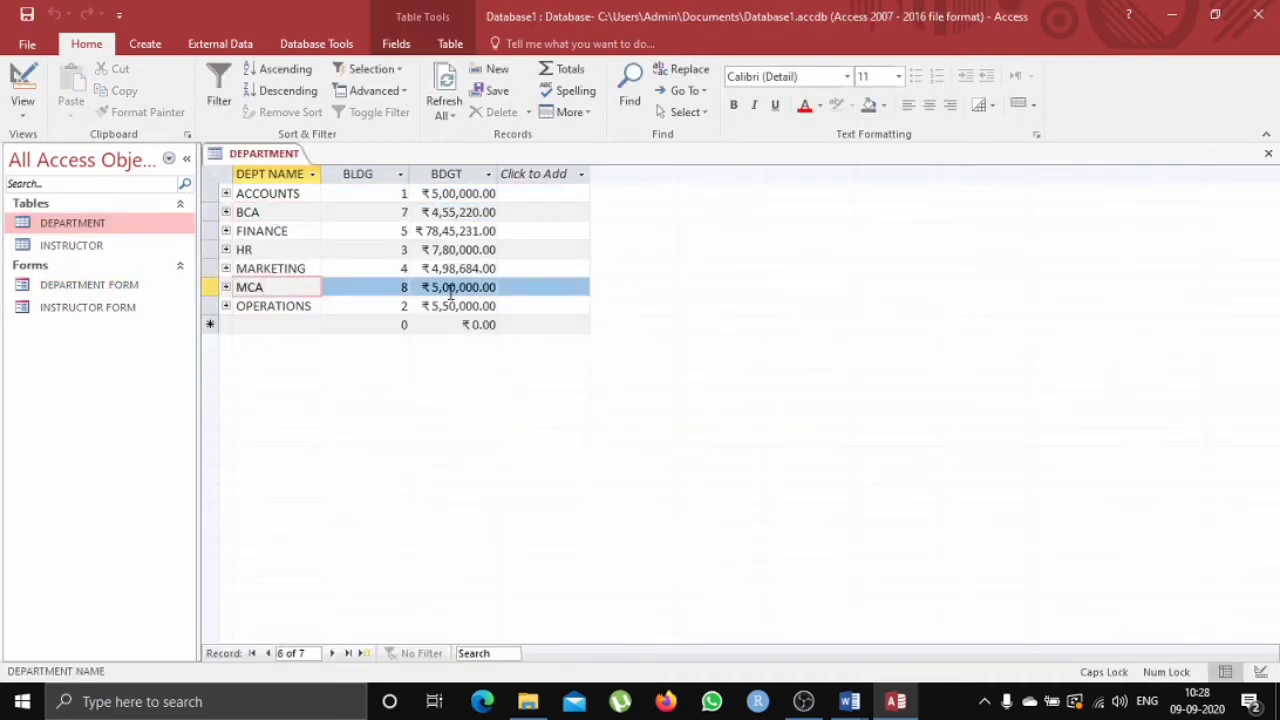
left_click(166, 247)
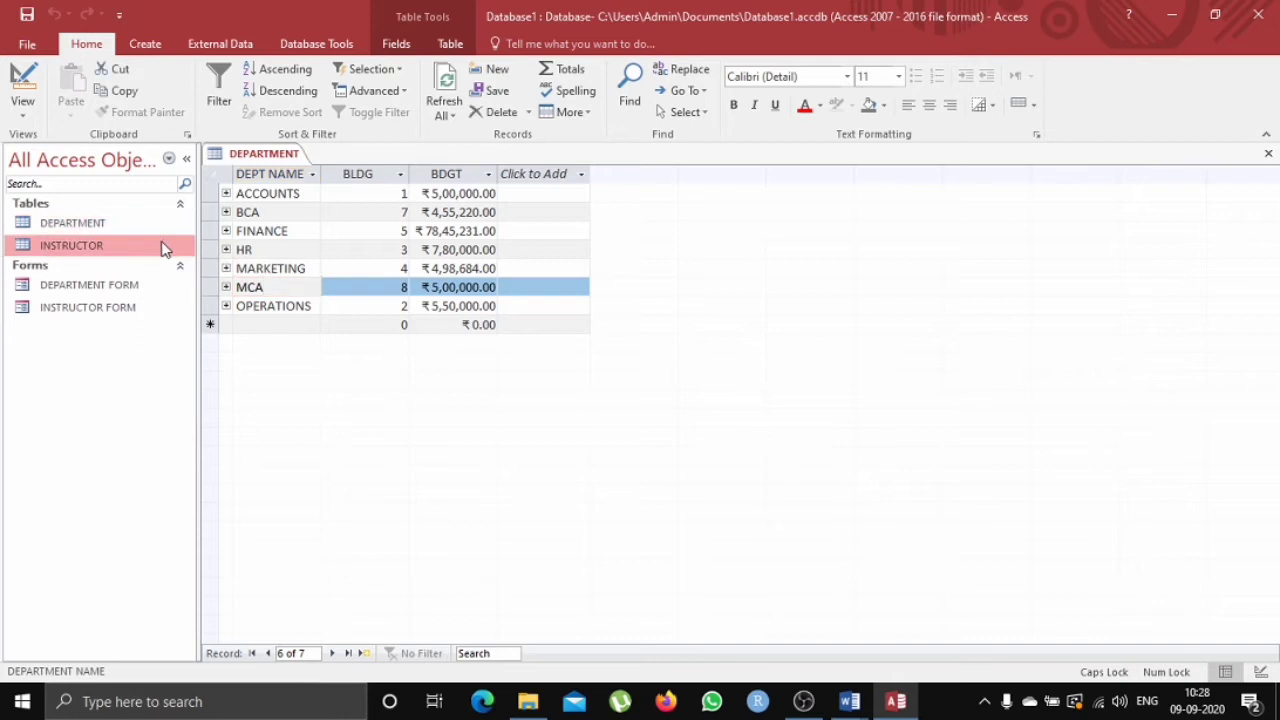
left_click(135, 284)
left_click(147, 314)
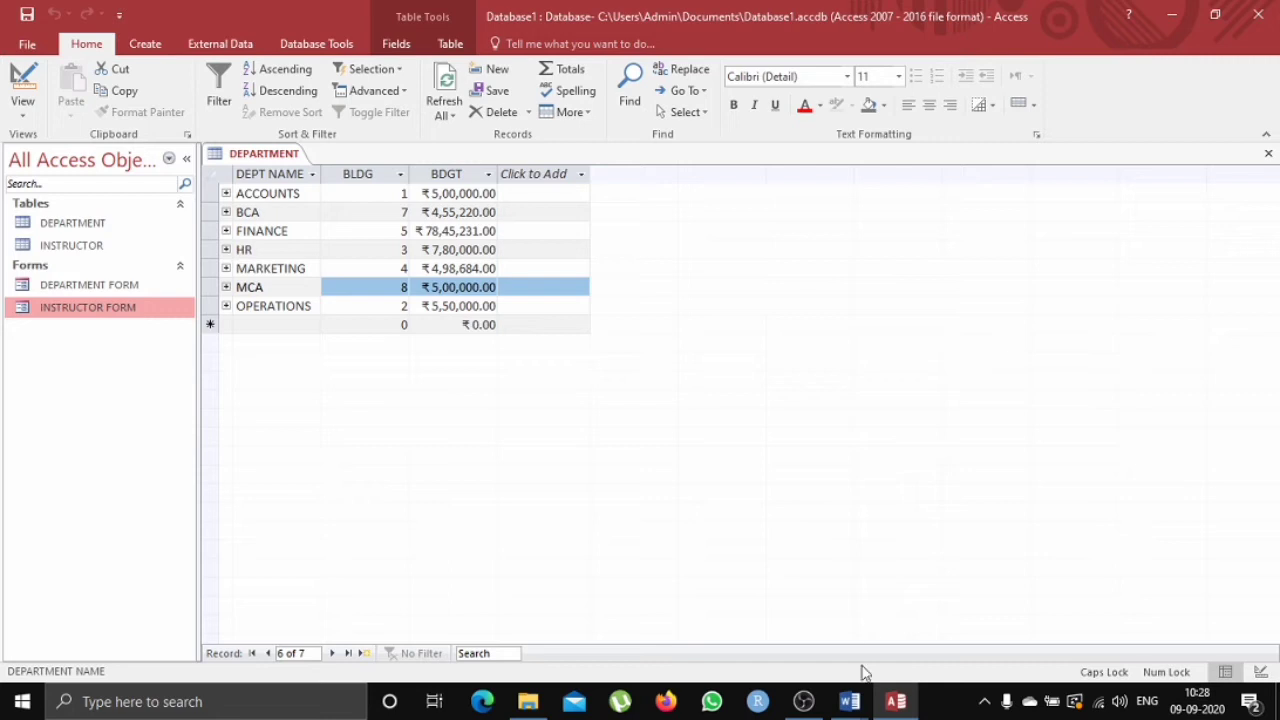
Switch to the Word assignment document and read the query tasks before returning to the database.
left_click(851, 697)
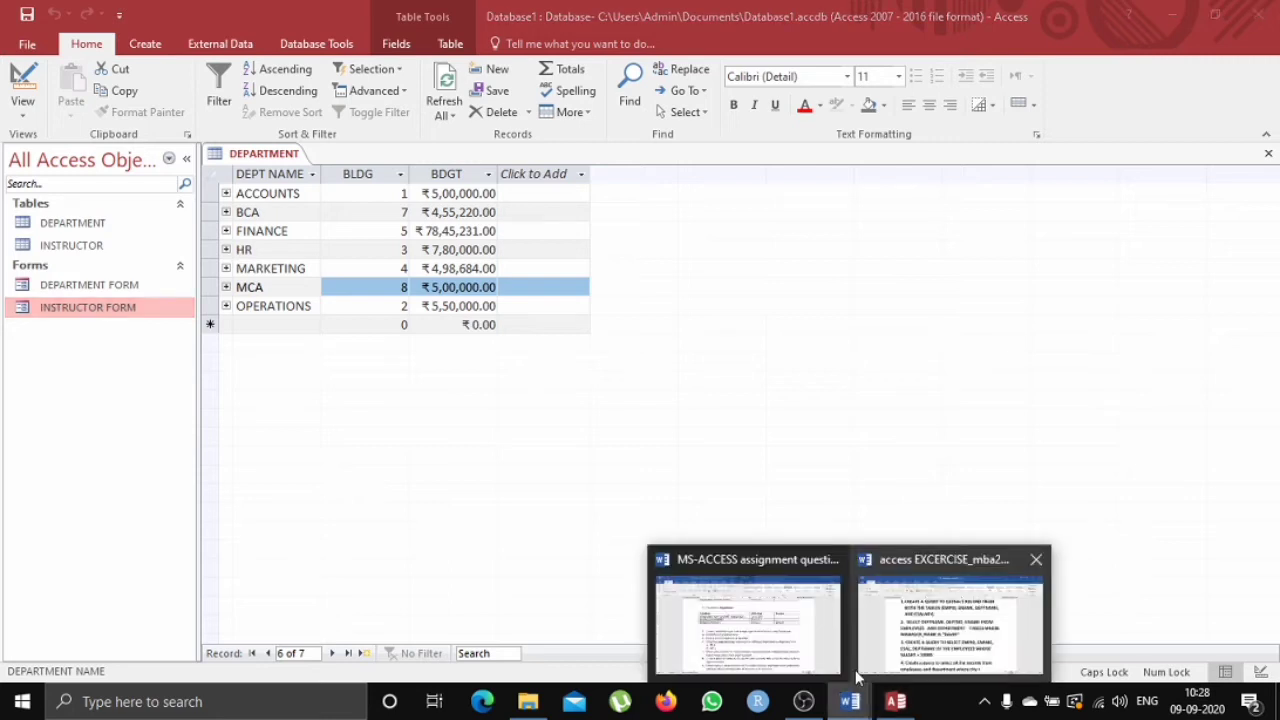
left_click(822, 628)
scroll(603, 470, "down", 3)
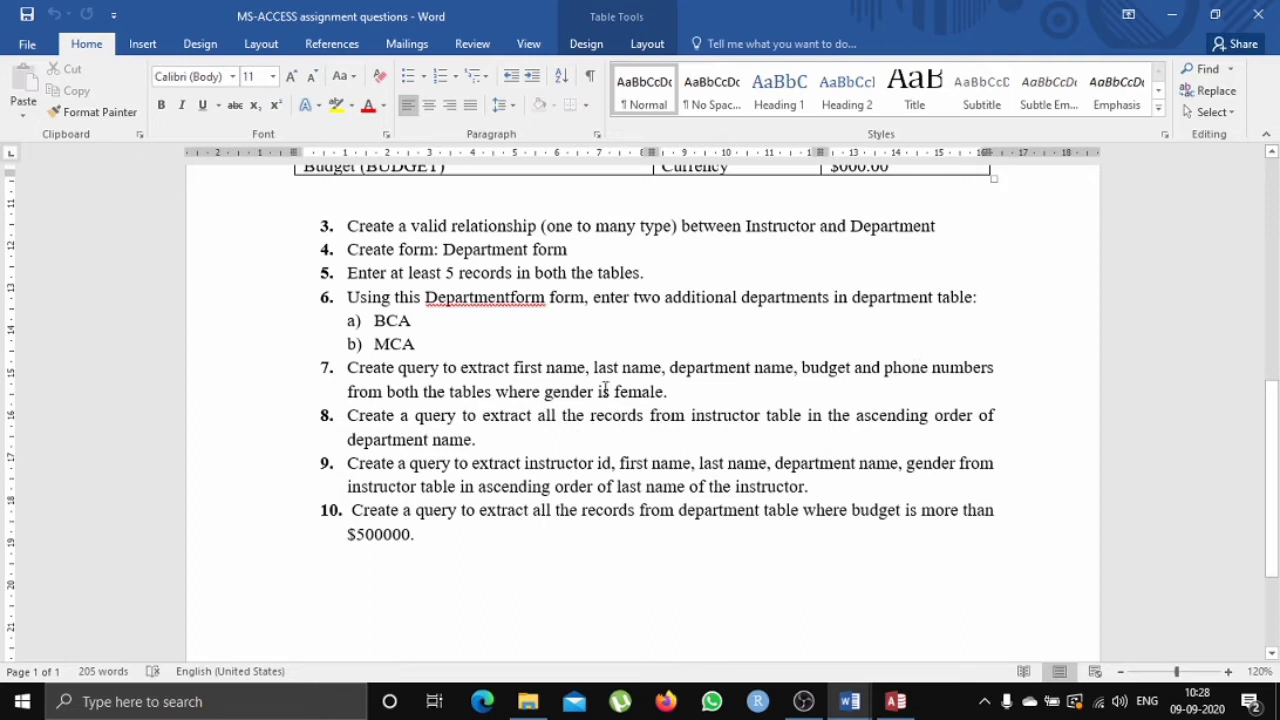
left_click(1174, 16)
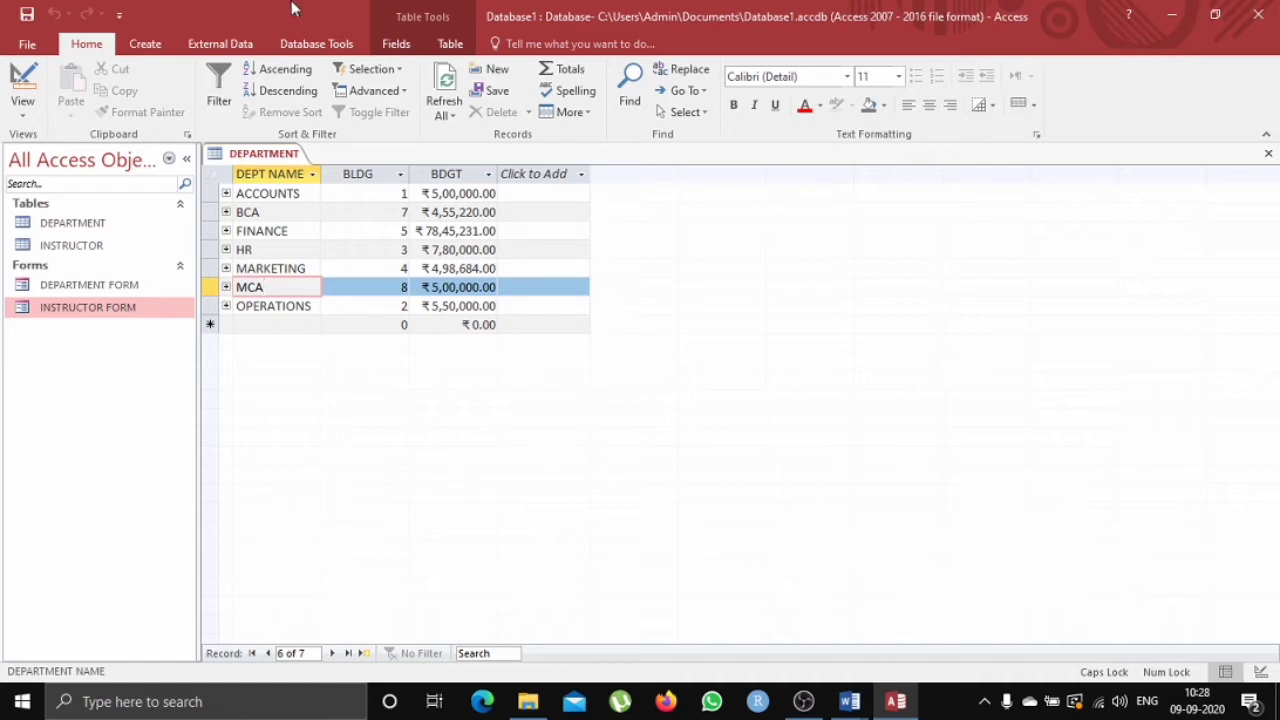
Close the DEPARTMENT table and start a new query with the Simple Query Wizard.
right_click(264, 155)
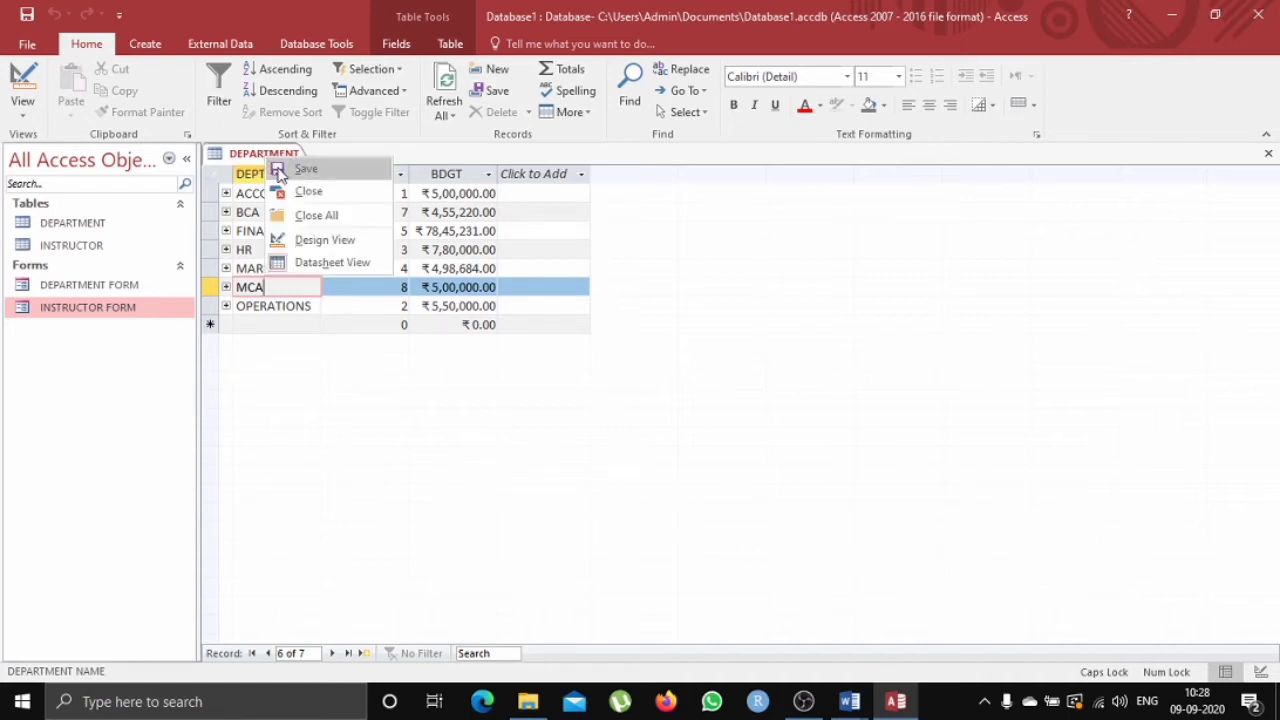
left_click(303, 195)
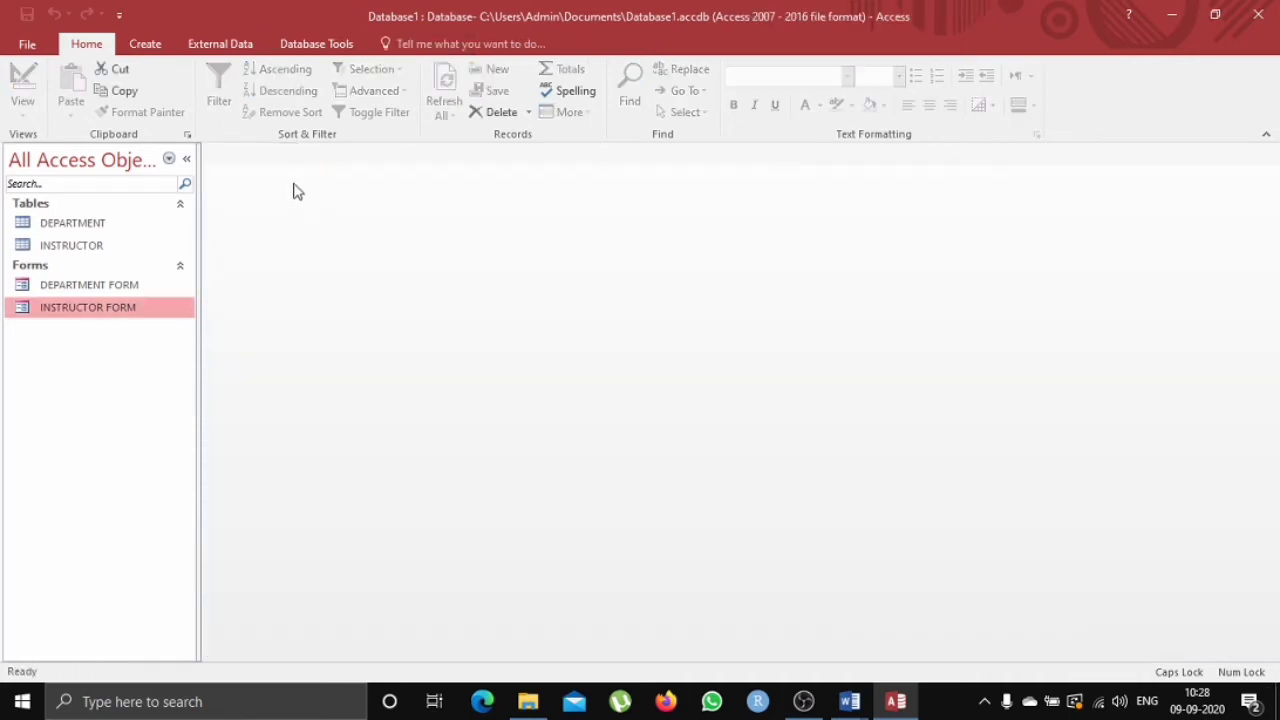
left_click(145, 44)
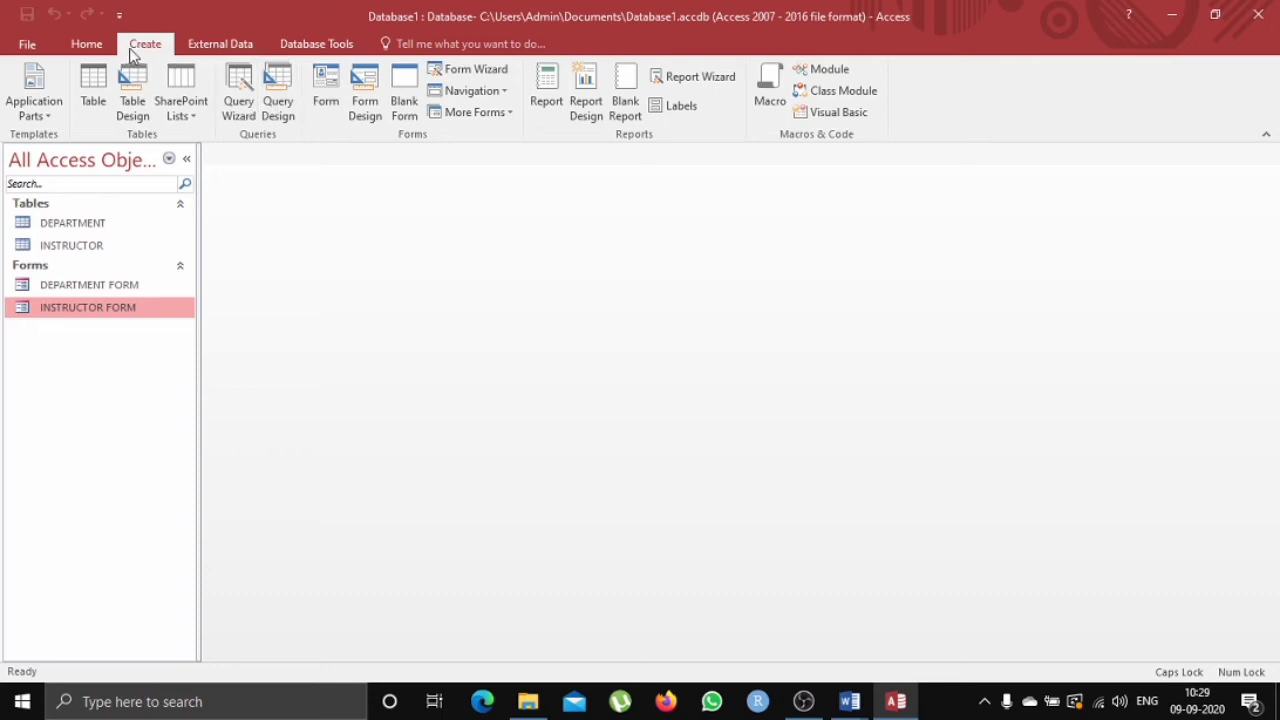
left_click(238, 85)
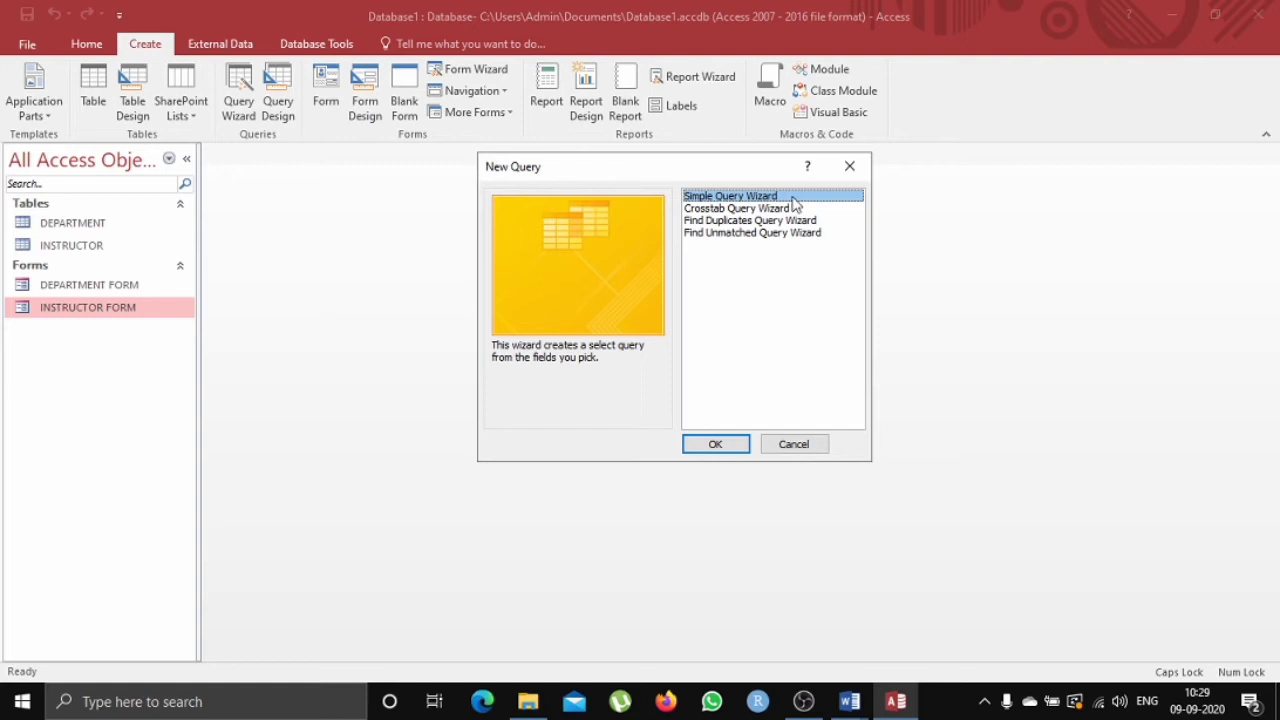
left_click(729, 446)
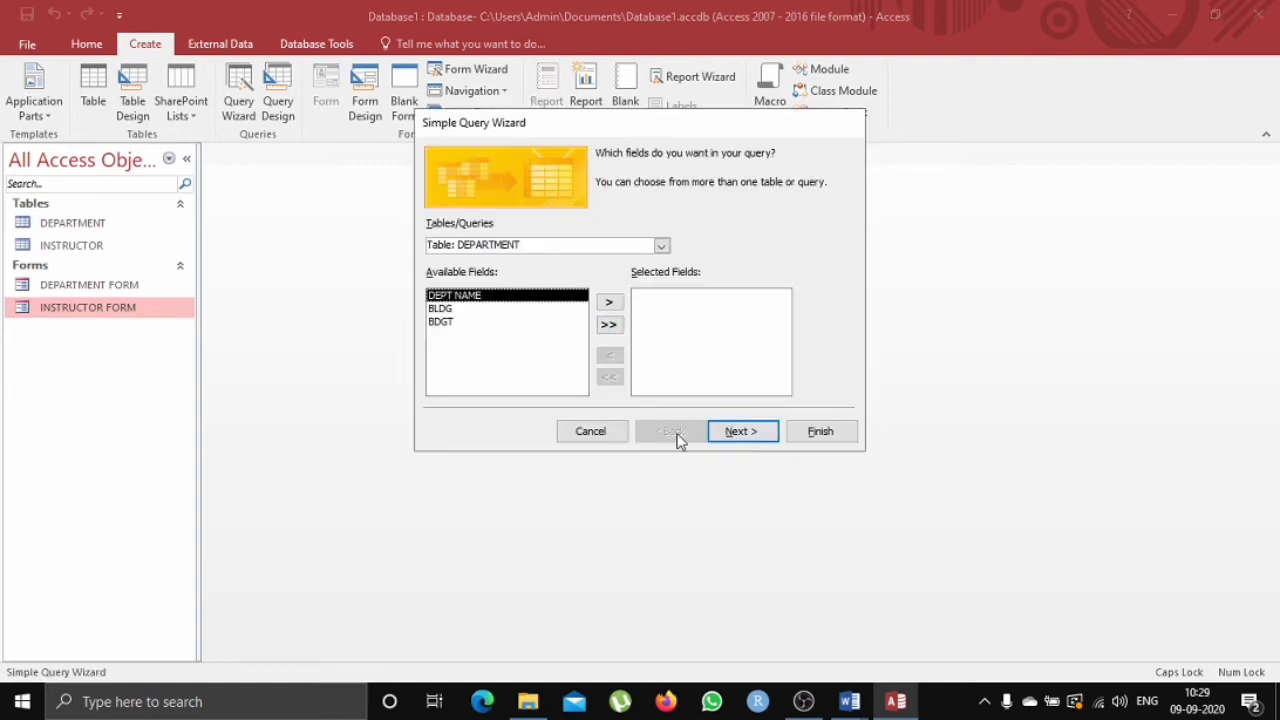
Add F NAME, L NAME, GENDER, PH NO and DEPT NAME from the INSTRUCTOR table to the query's selected fields.
left_click(660, 247)
left_click(628, 275)
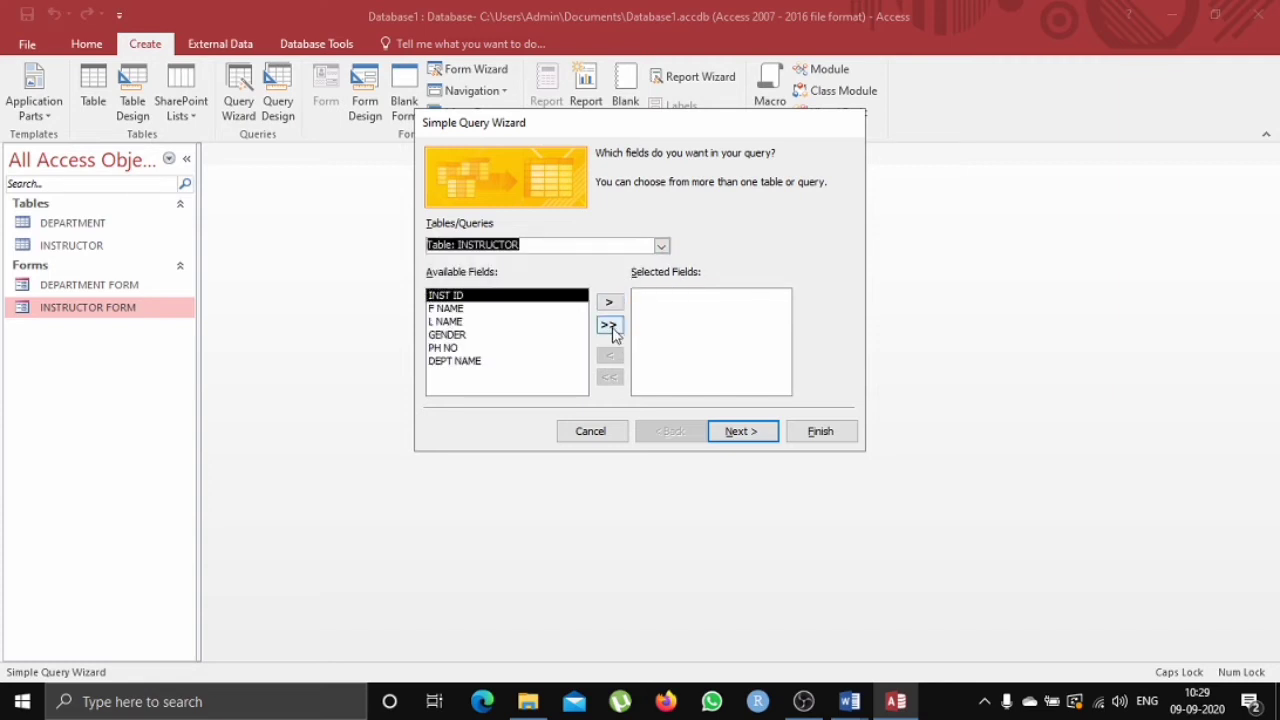
left_click(551, 310)
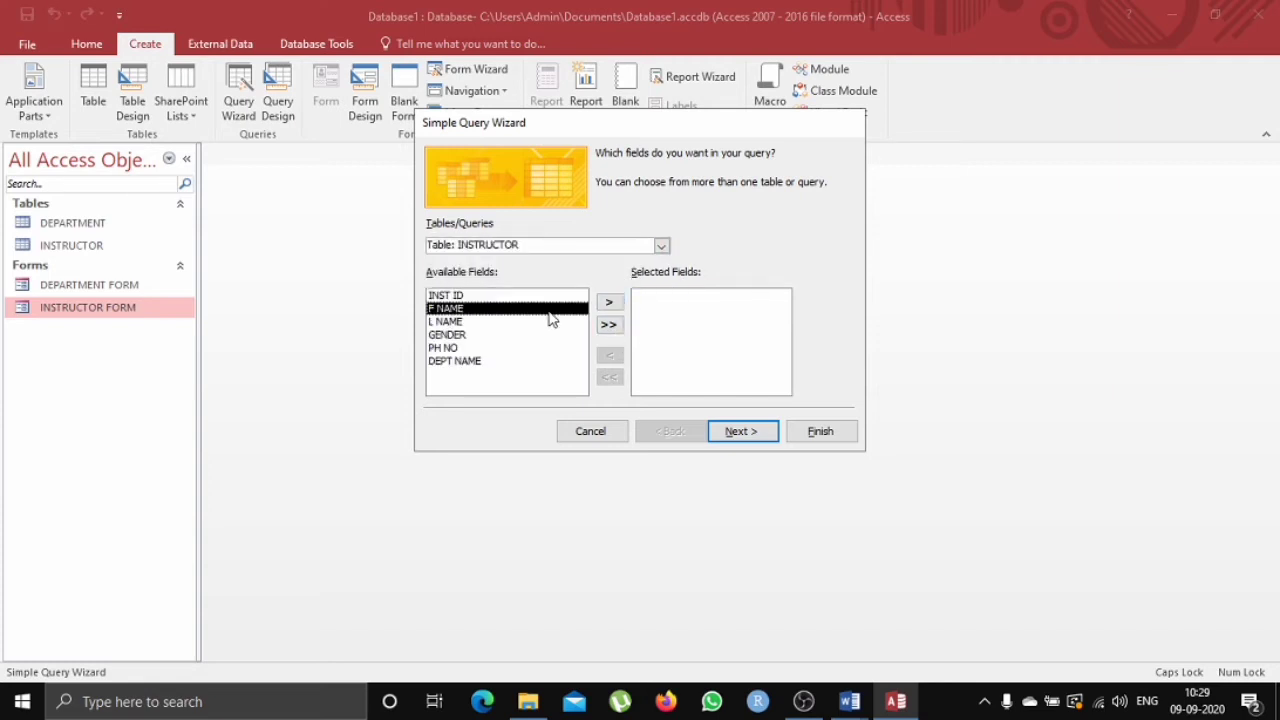
left_click(608, 303)
left_click(609, 303)
left_click(611, 303)
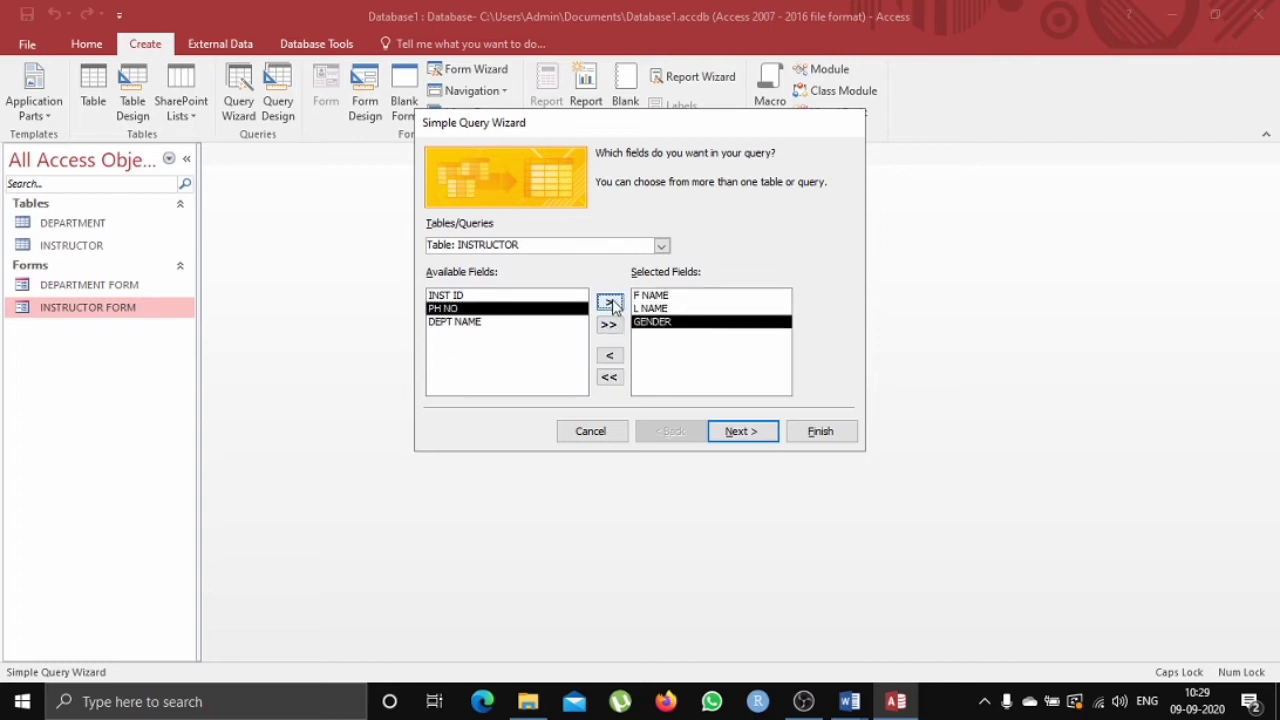
left_click(611, 303)
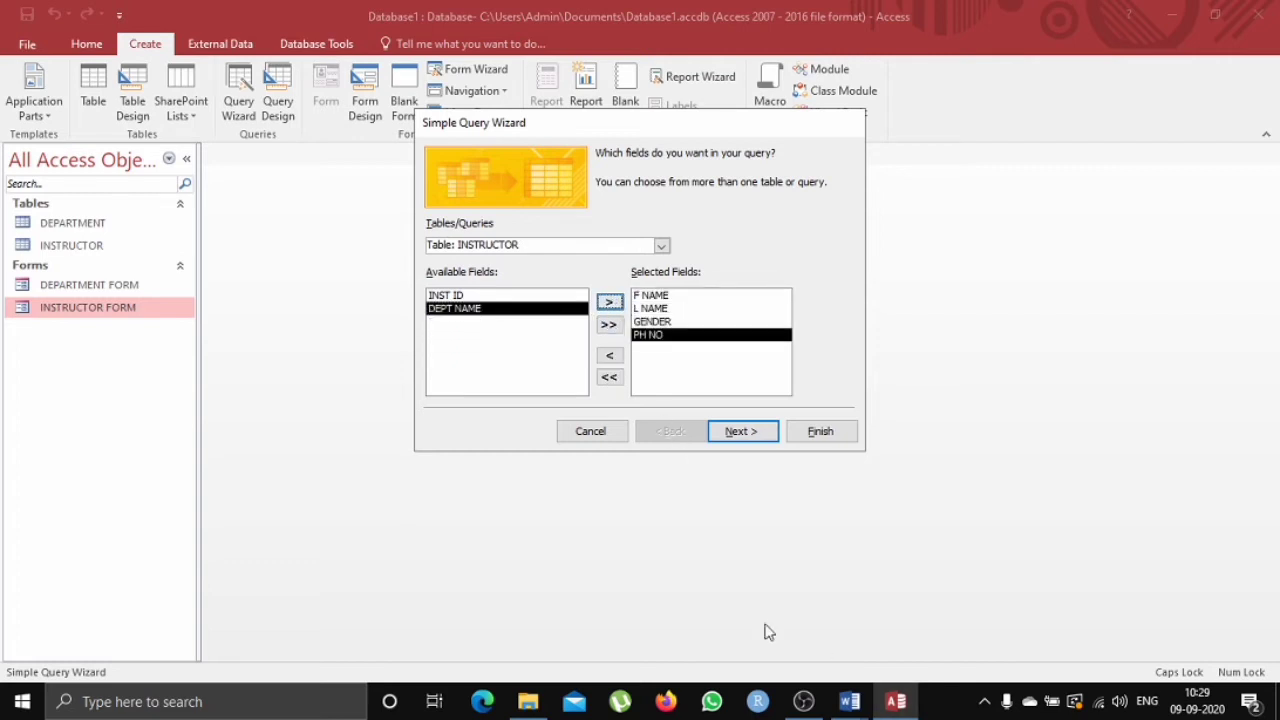
left_click(609, 303)
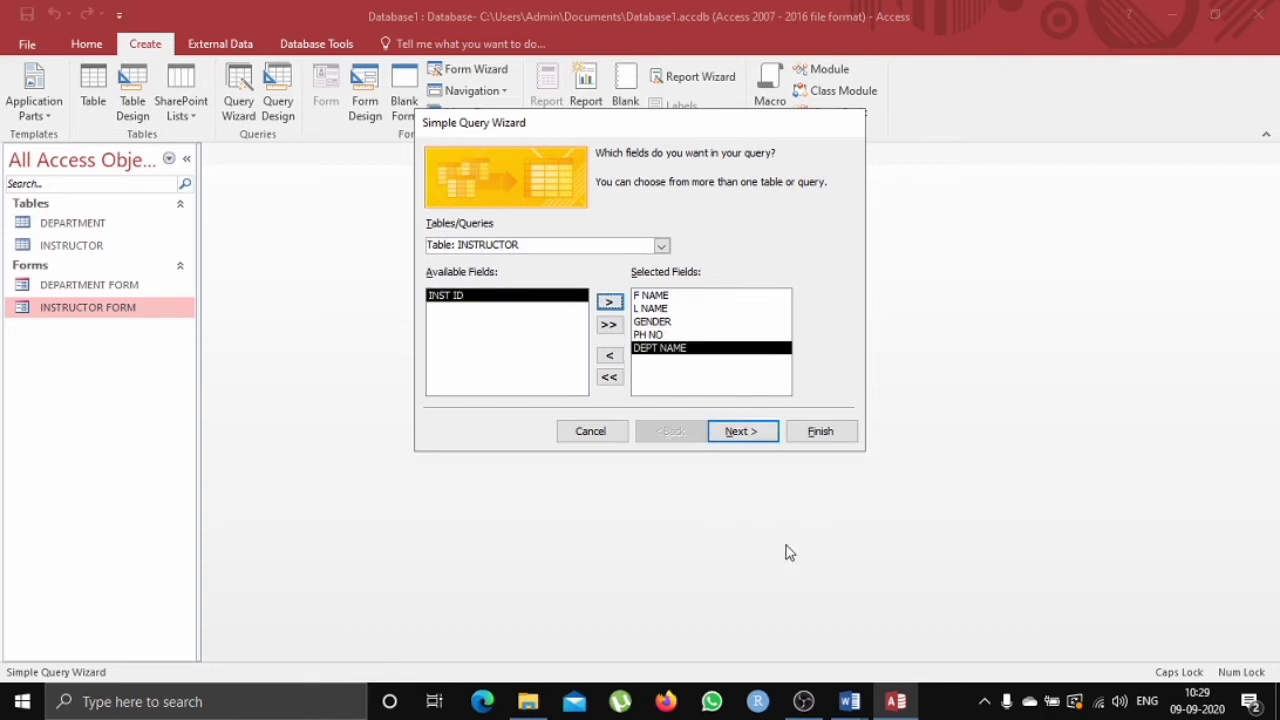
Check the query task in the Word assignment document again.
mouse_move(856, 707)
left_click(799, 635)
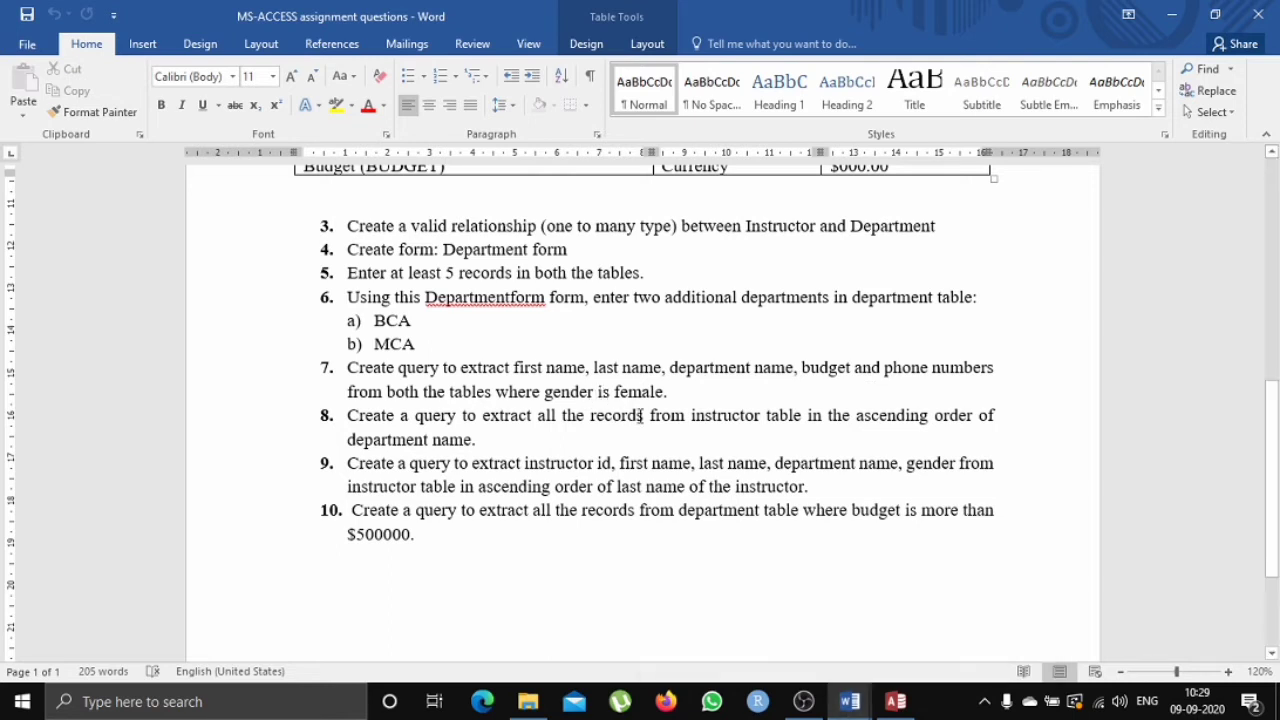
left_click(895, 701)
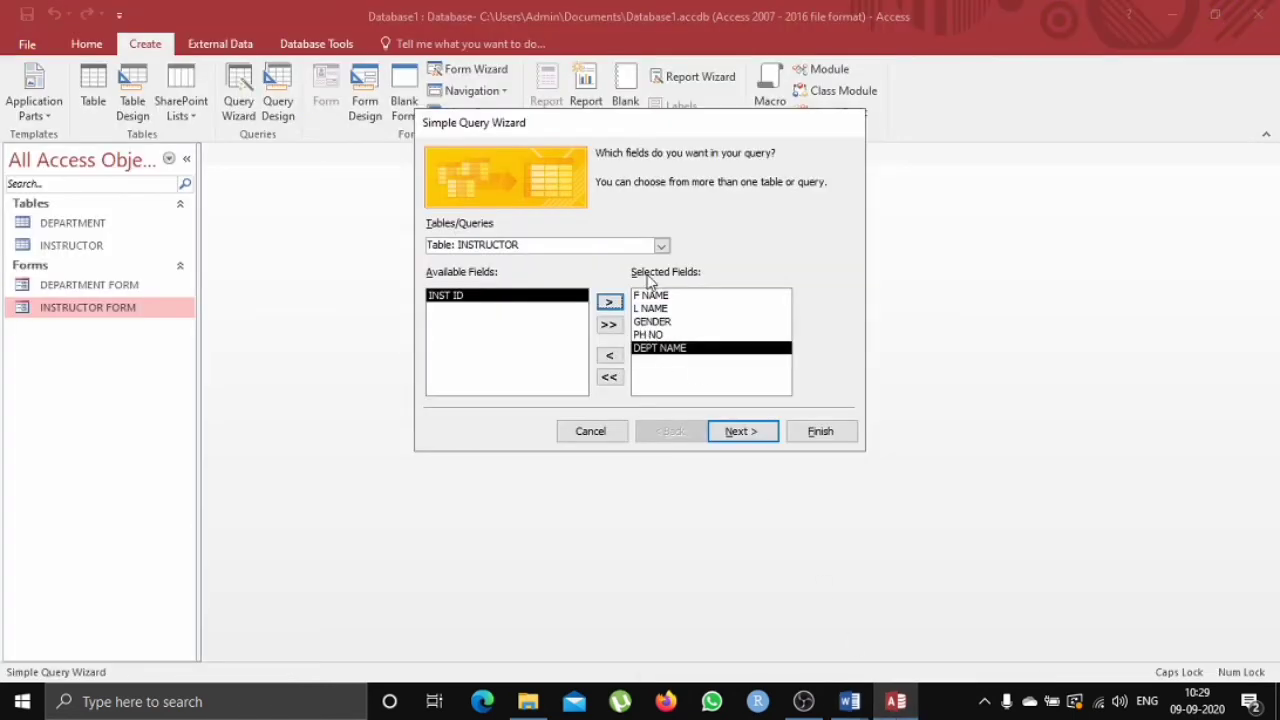
Add the BDGT field from the DEPARTMENT table to the query's selected fields.
left_click(661, 246)
left_click(632, 256)
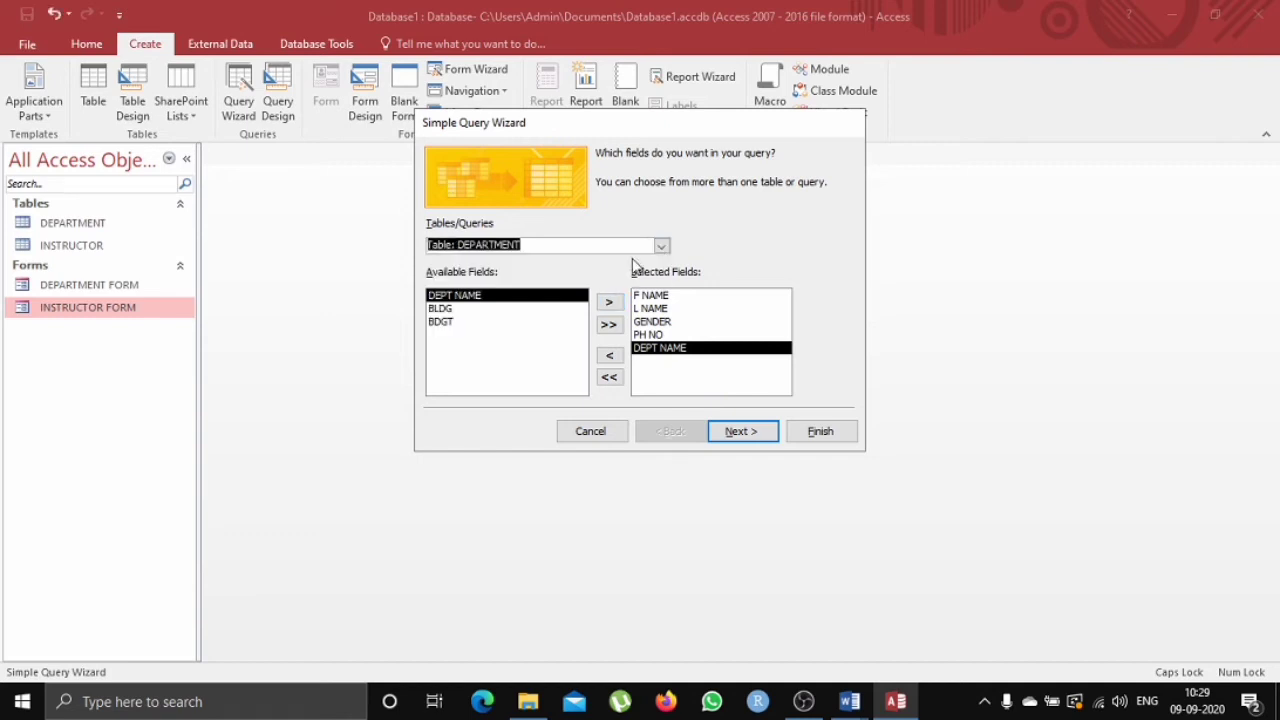
left_click(553, 322)
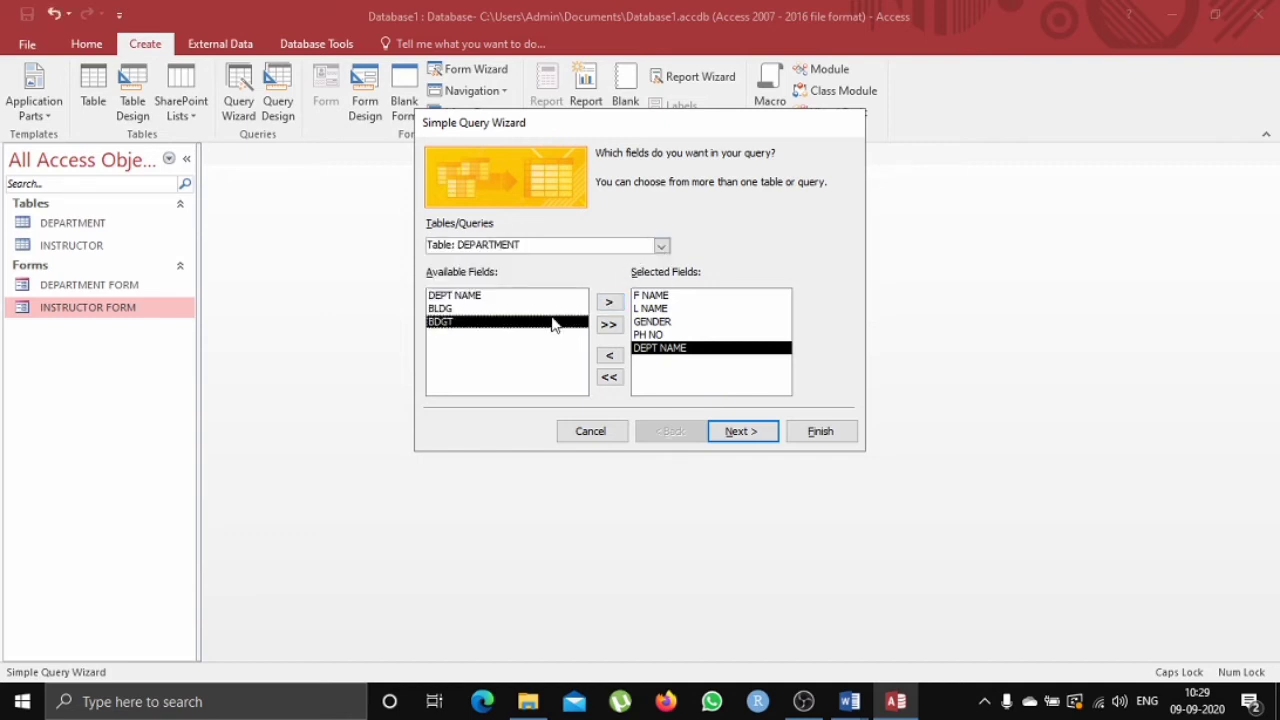
left_click(610, 303)
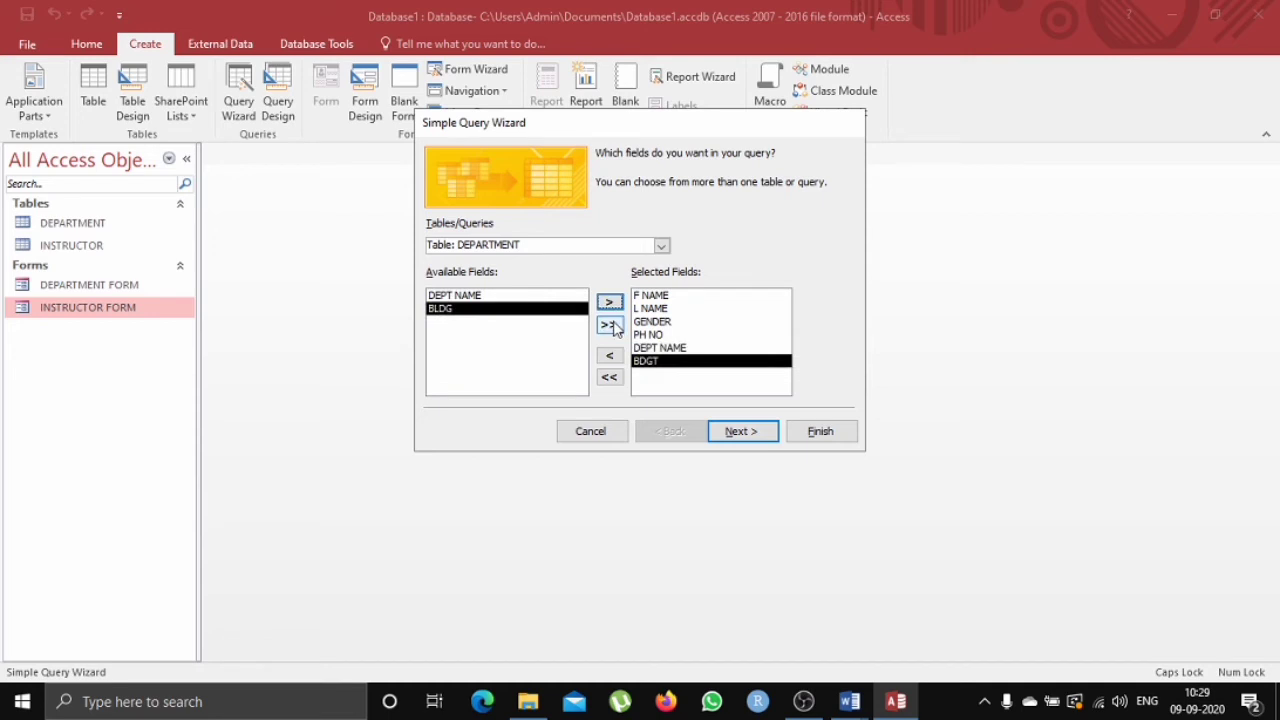
left_click(612, 327)
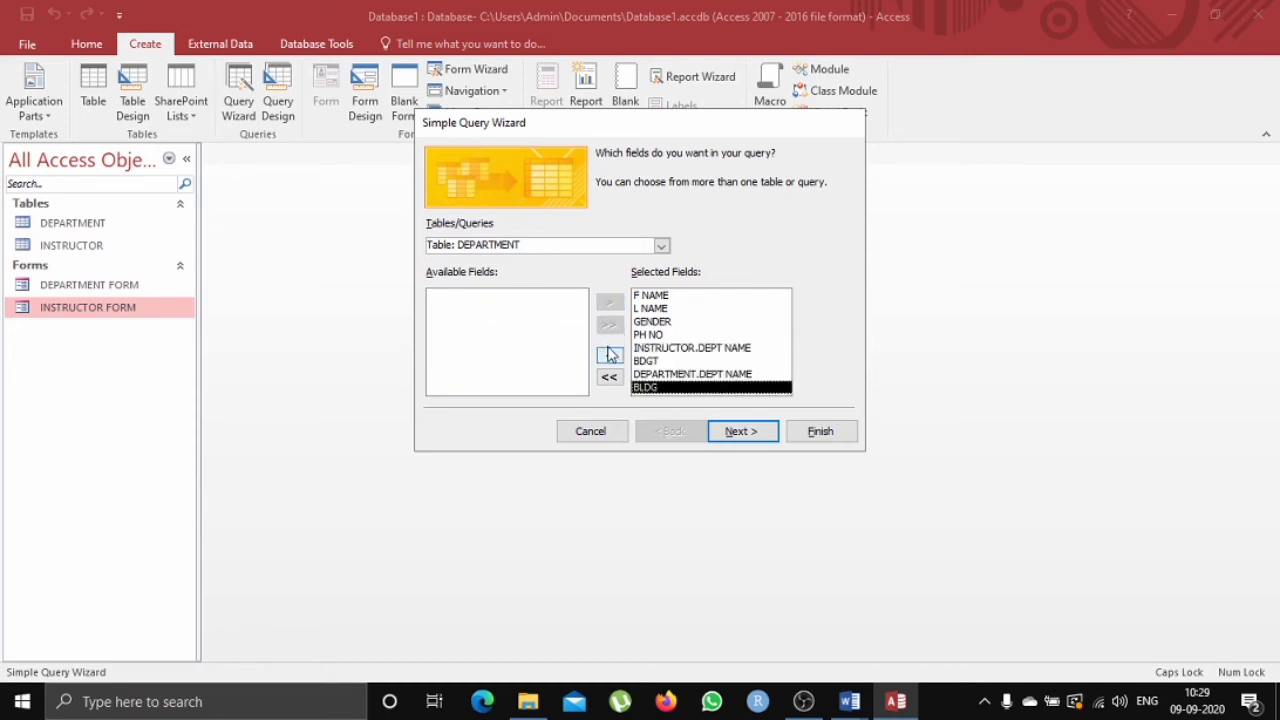
left_click(610, 355)
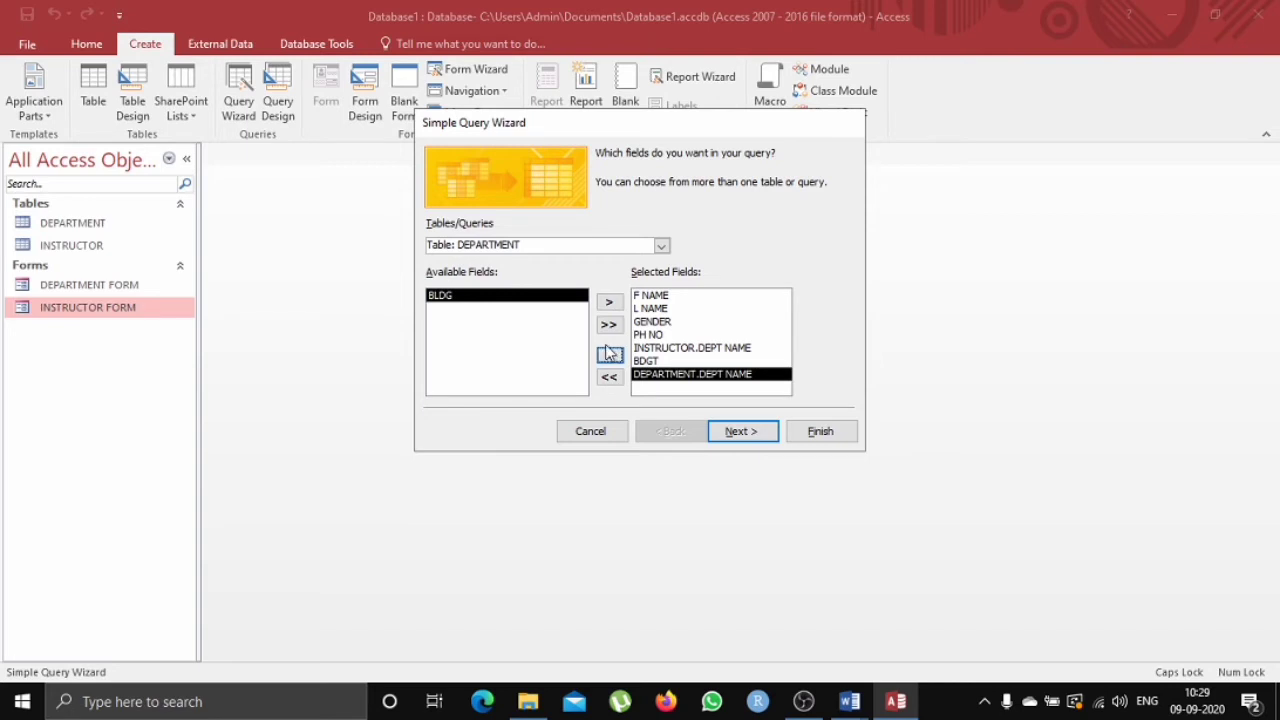
left_click(610, 355)
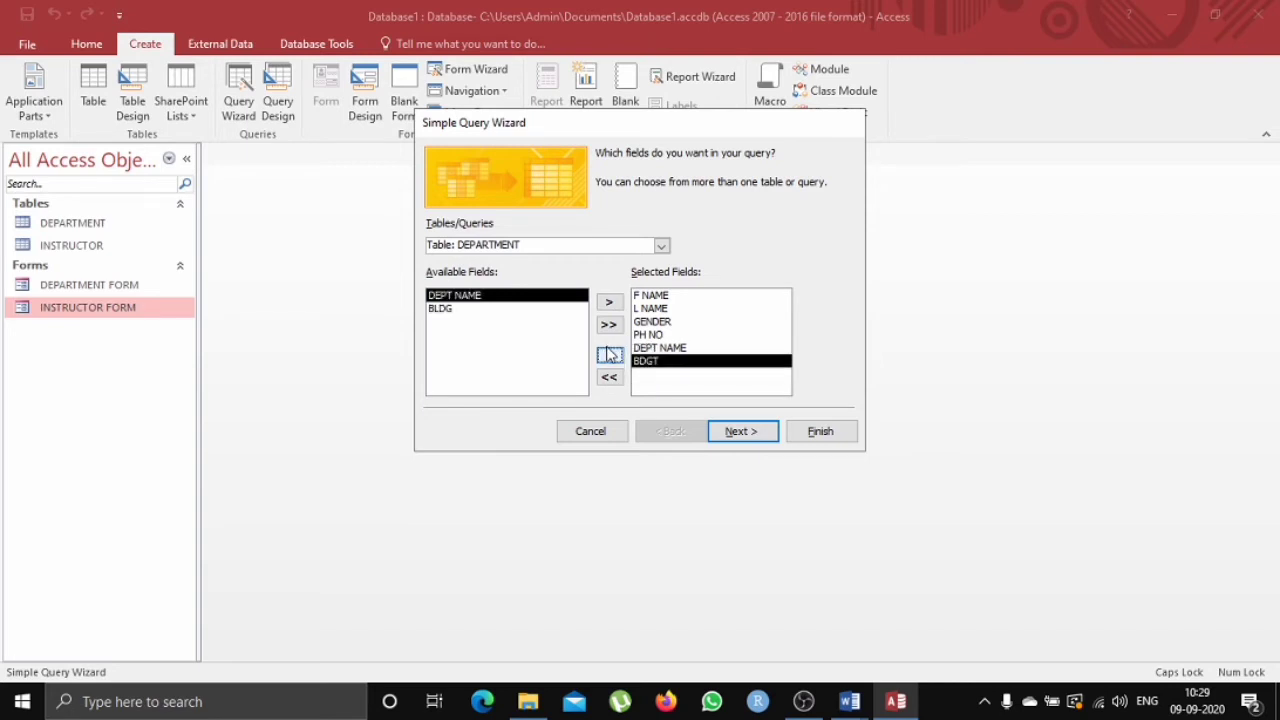
Finish the wizard as a detail query, choosing to modify the query design.
left_click(748, 431)
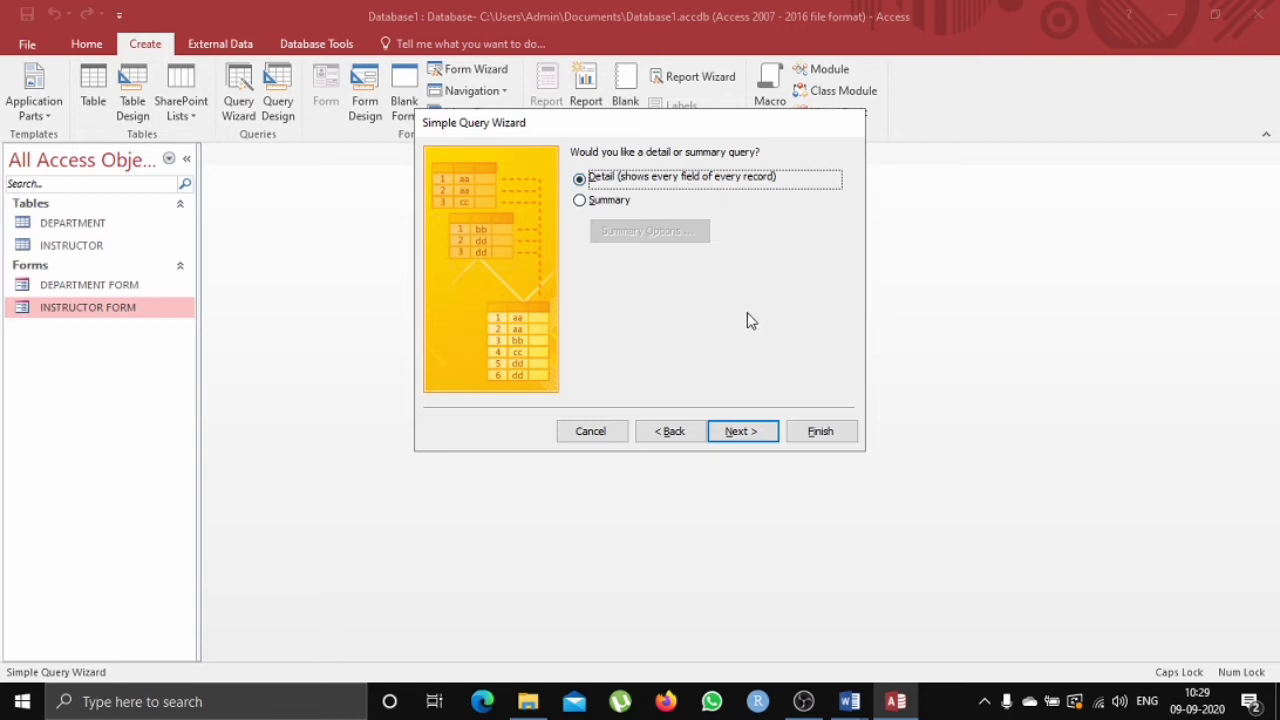
left_click(746, 432)
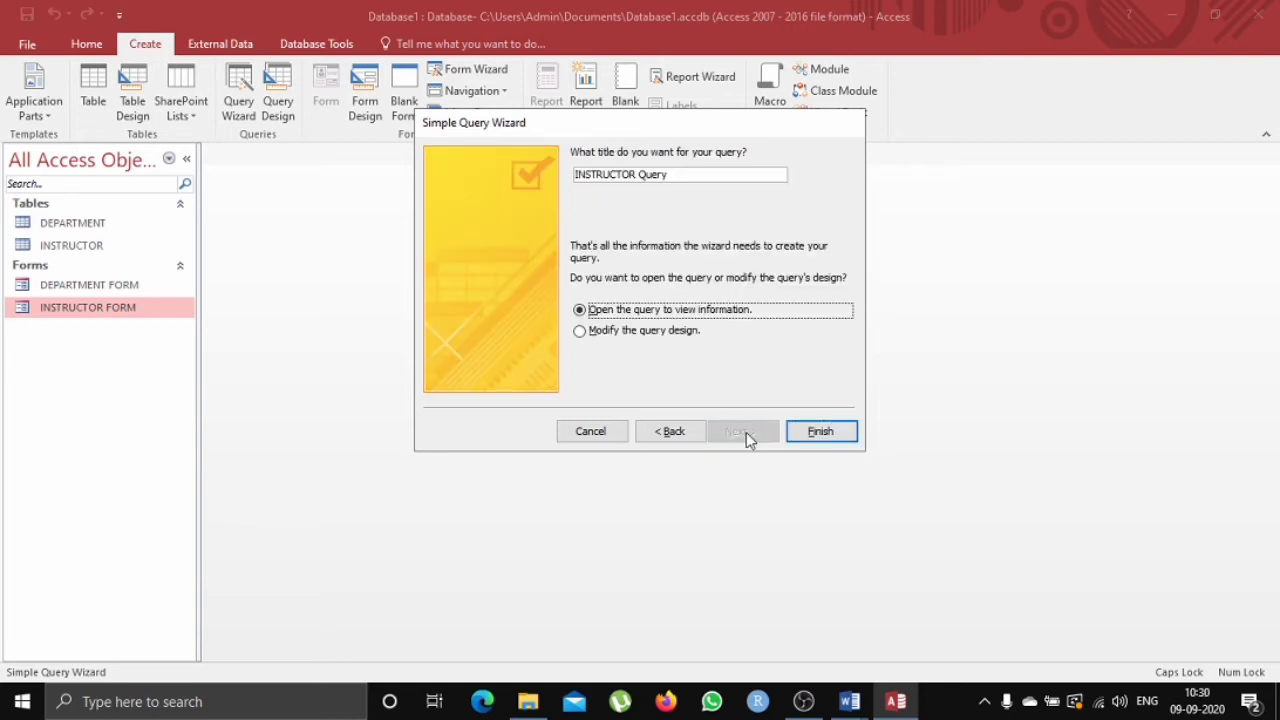
left_click(677, 335)
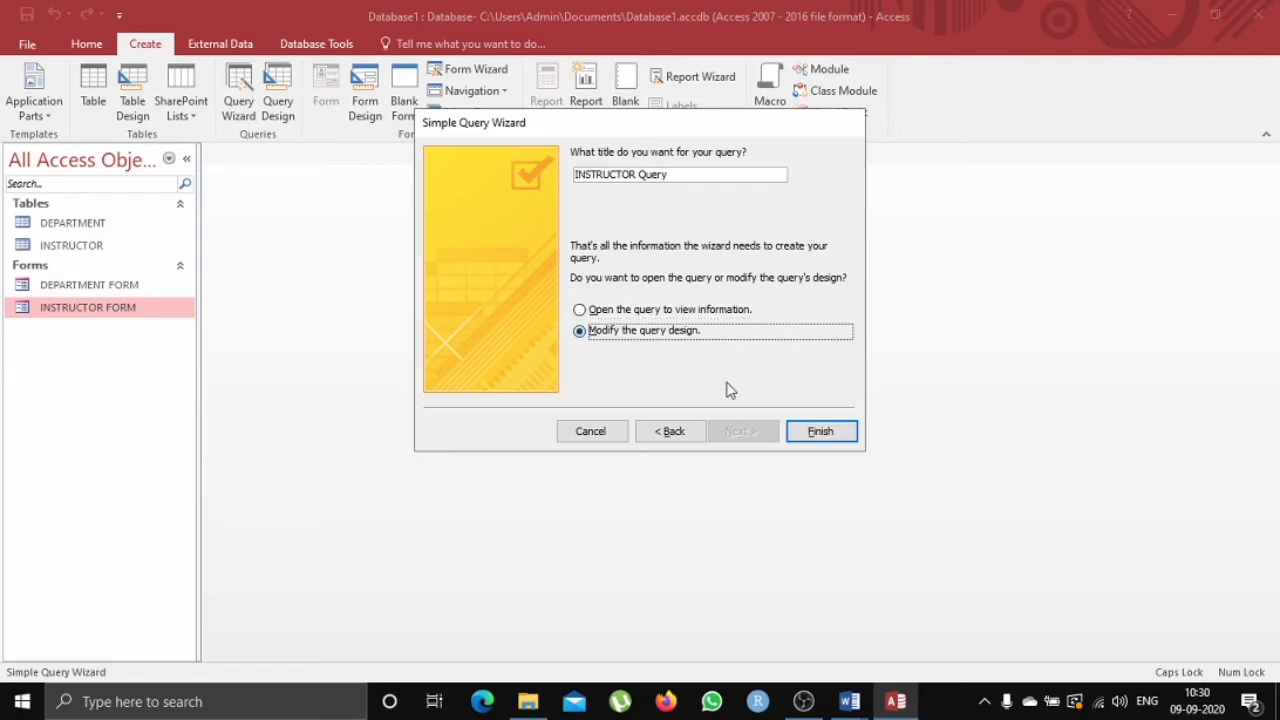
left_click(821, 431)
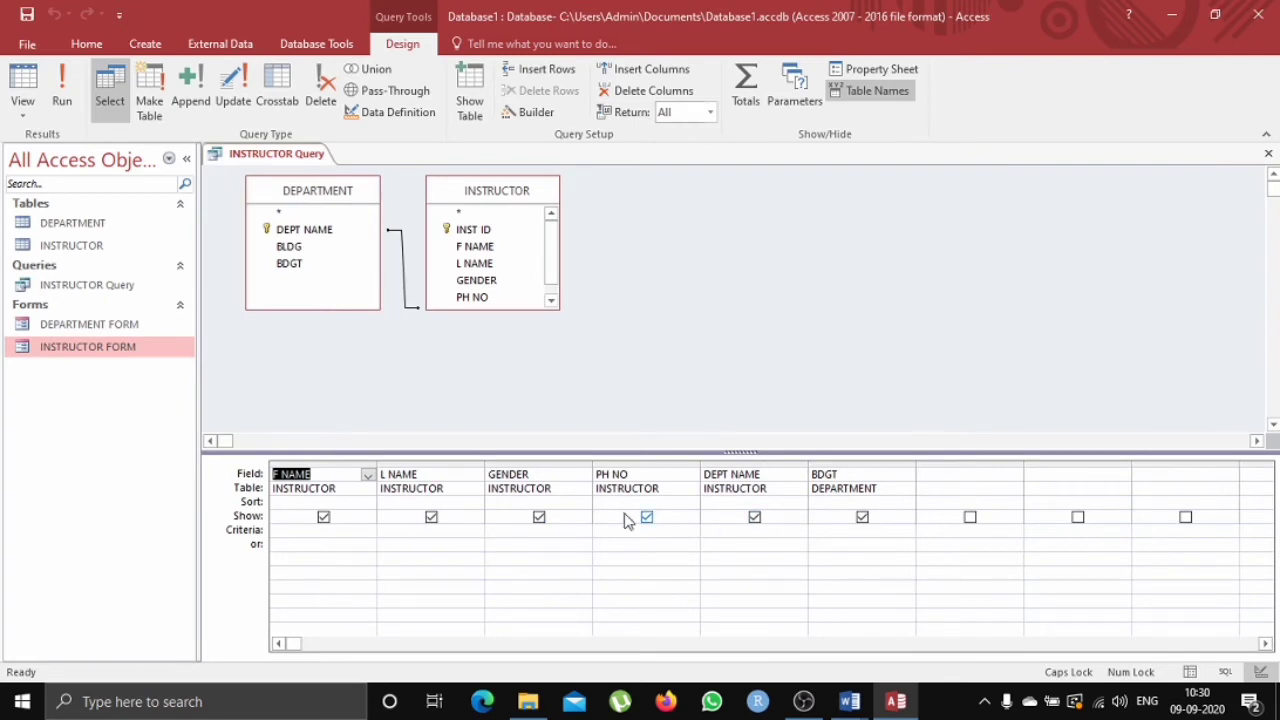
Set the GENDER criteria to "FEMALE" and run the query.
left_click(546, 490)
left_click(546, 502)
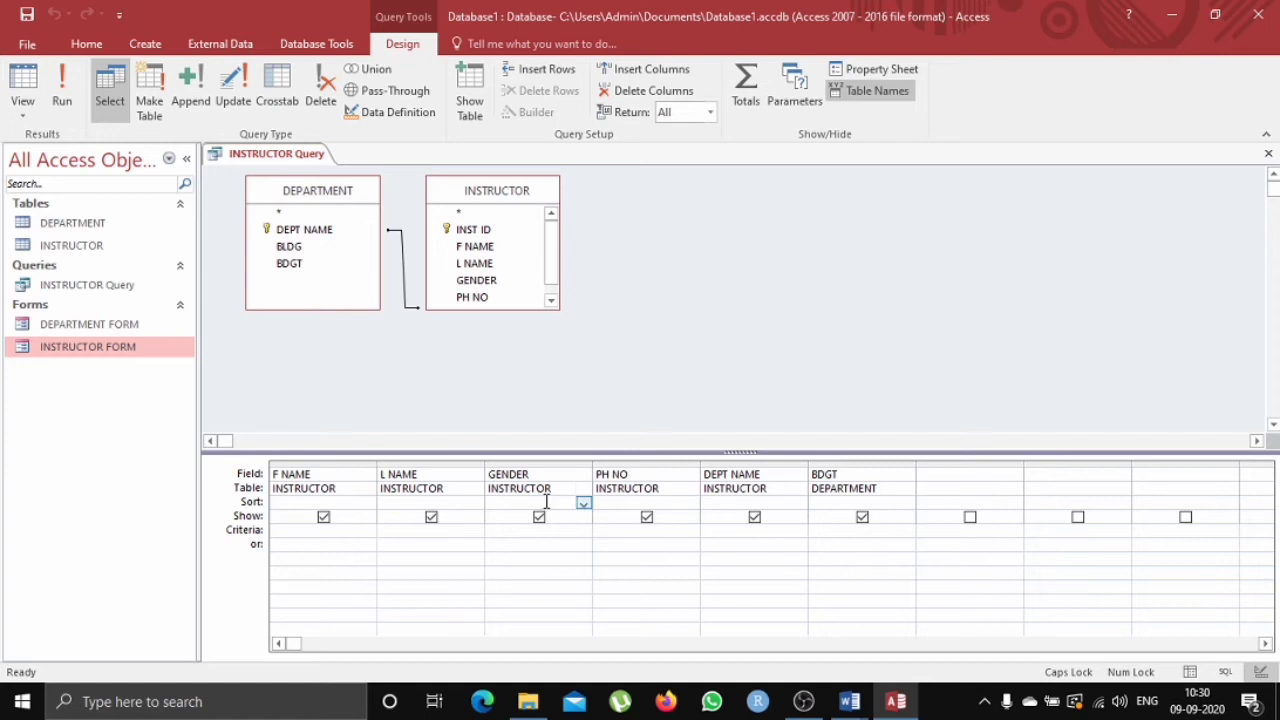
left_click(530, 533)
type("=FEMALE")
key("Tab")
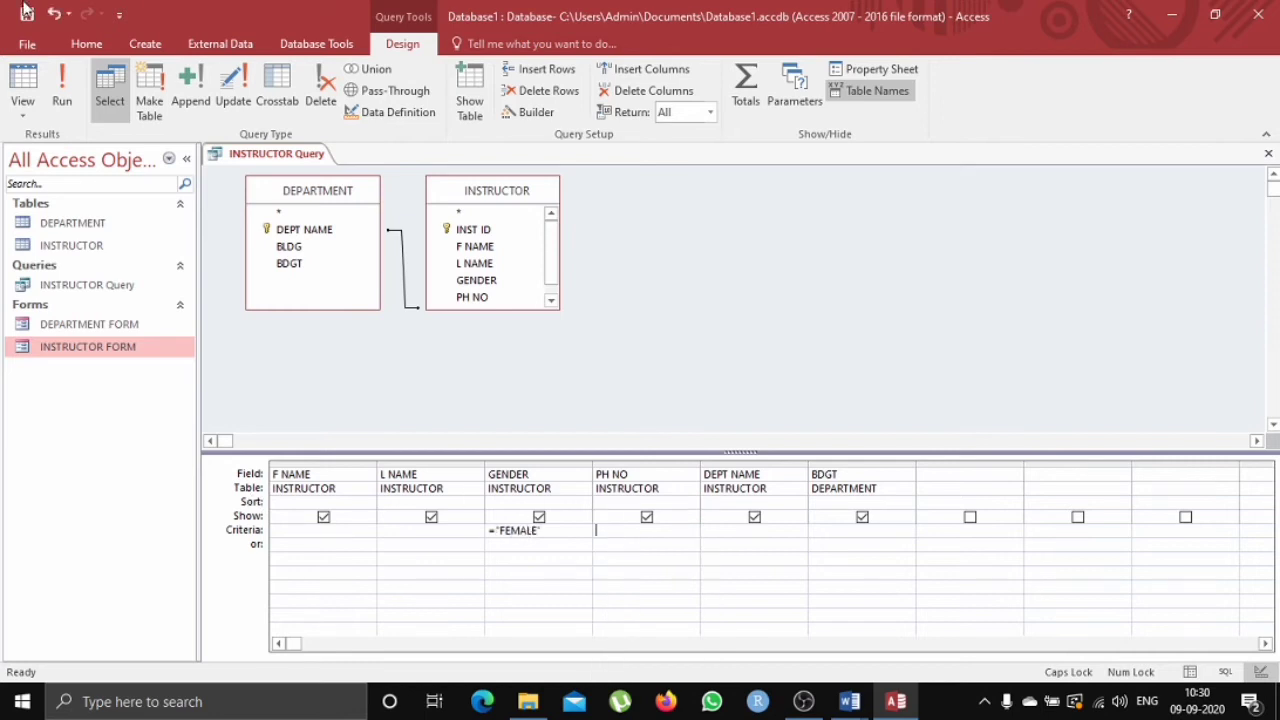
left_click(62, 92)
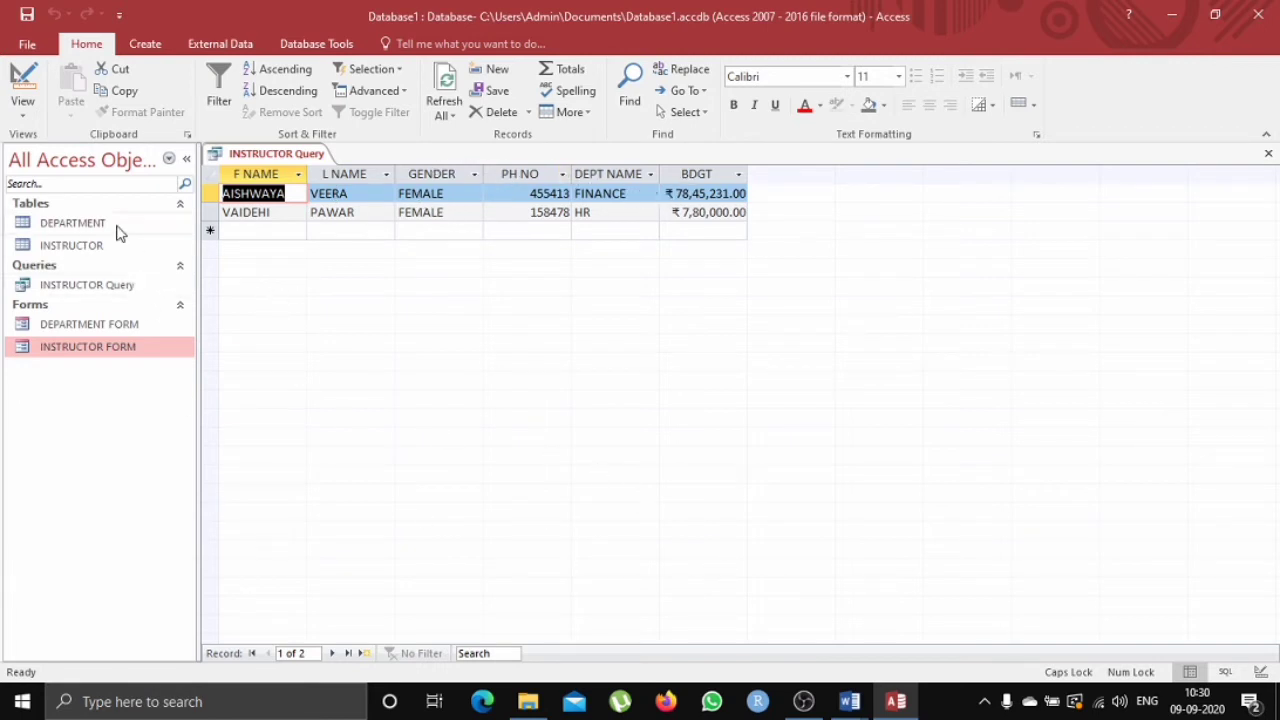
Close and save the query, then rename it INSTRUCTOR Query 1.
right_click(314, 152)
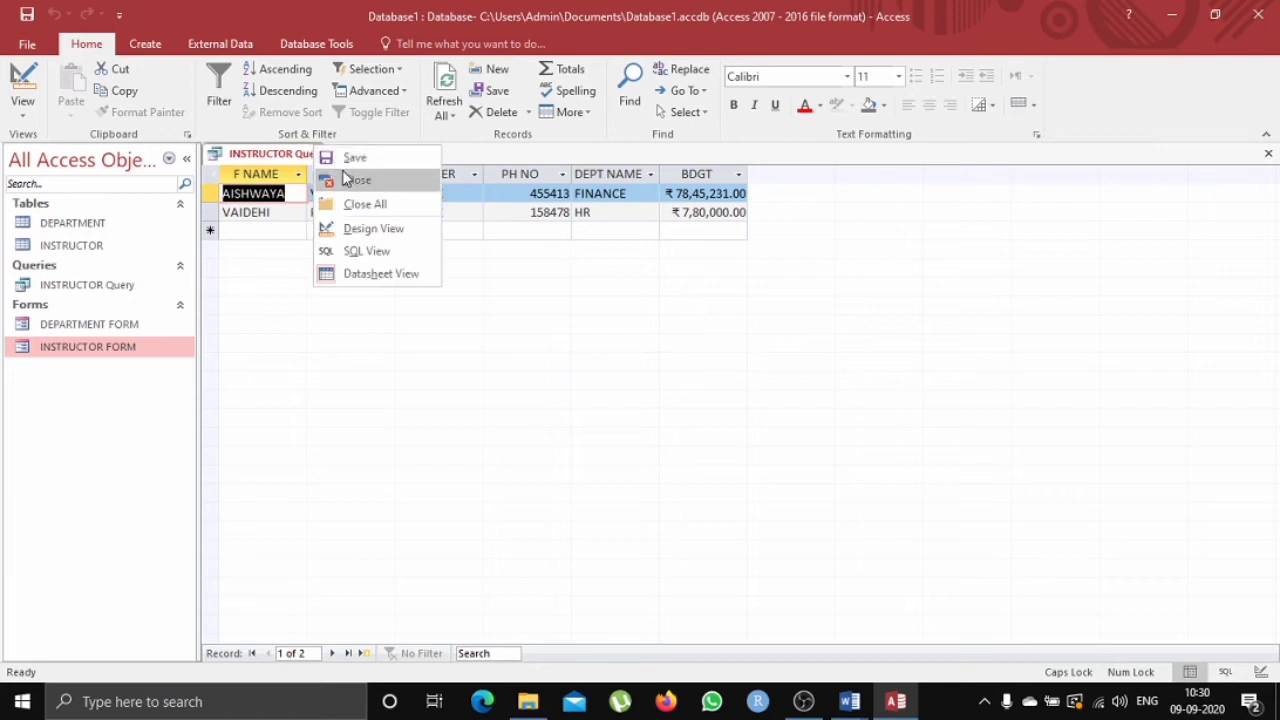
left_click(347, 177)
left_click(583, 405)
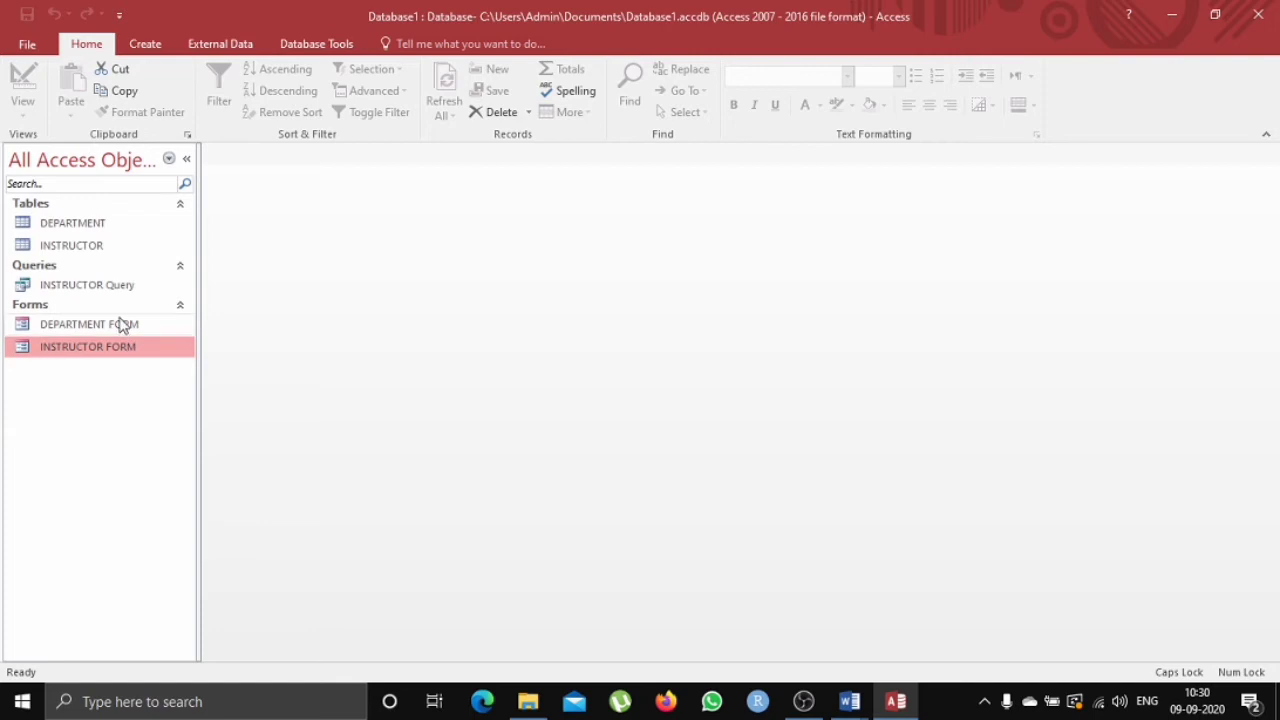
right_click(123, 286)
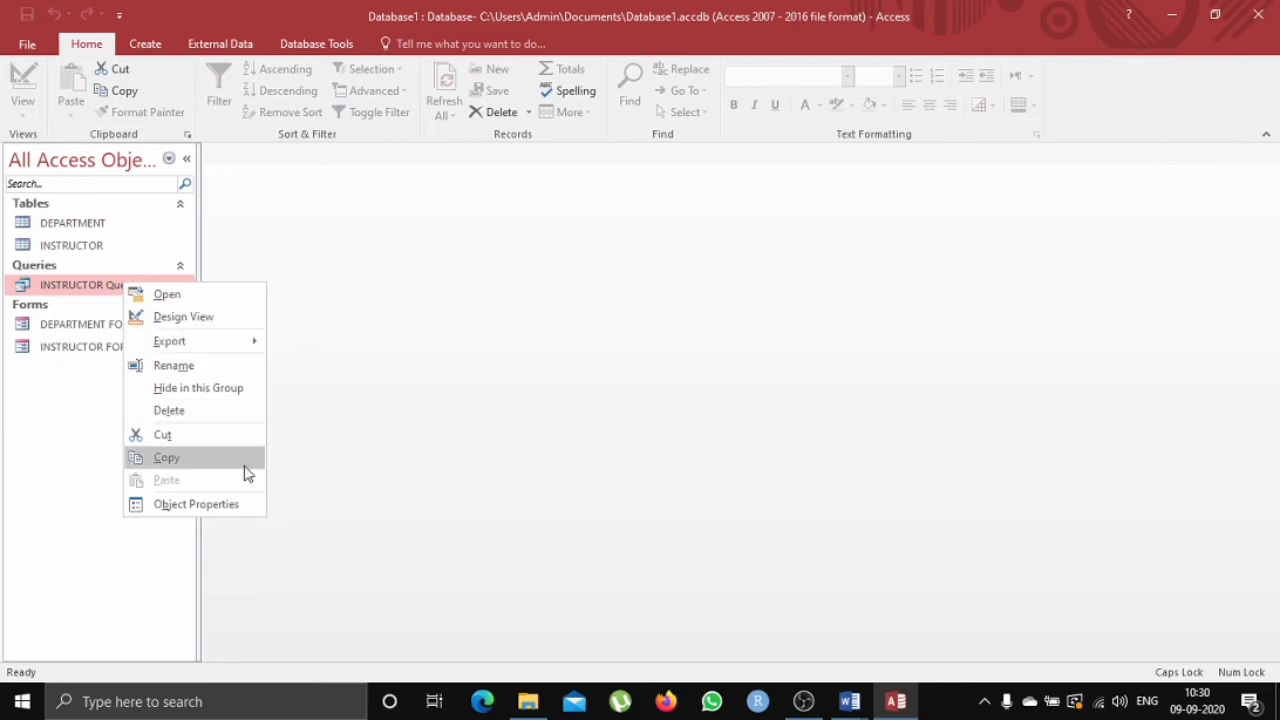
left_click(216, 366)
left_click(168, 287)
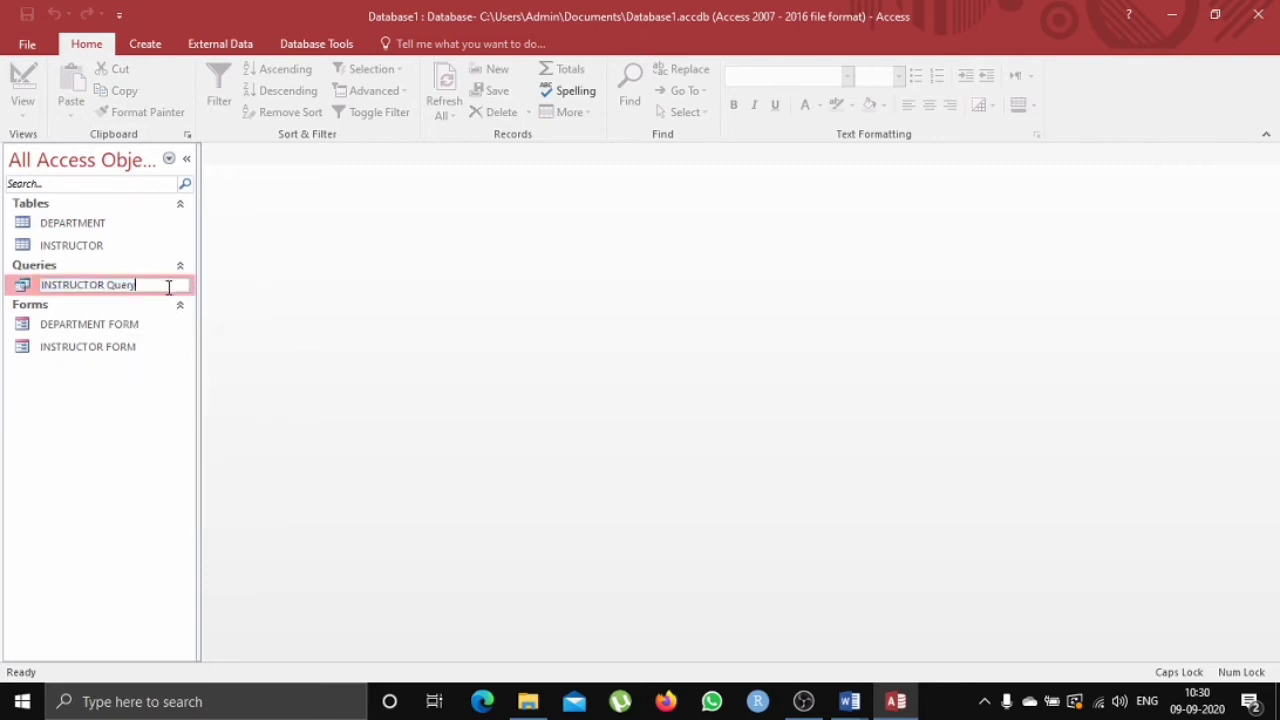
key("Return")
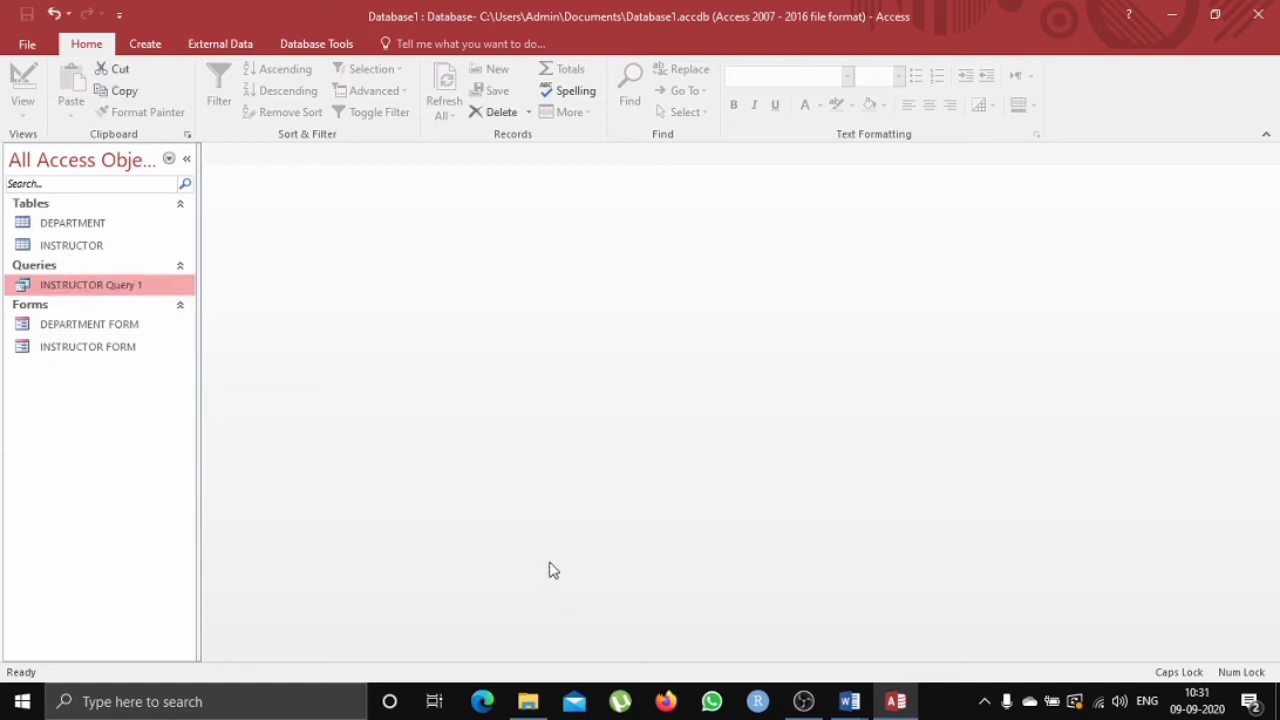
Check the query tasks in the Word assignment document.
left_click(850, 701)
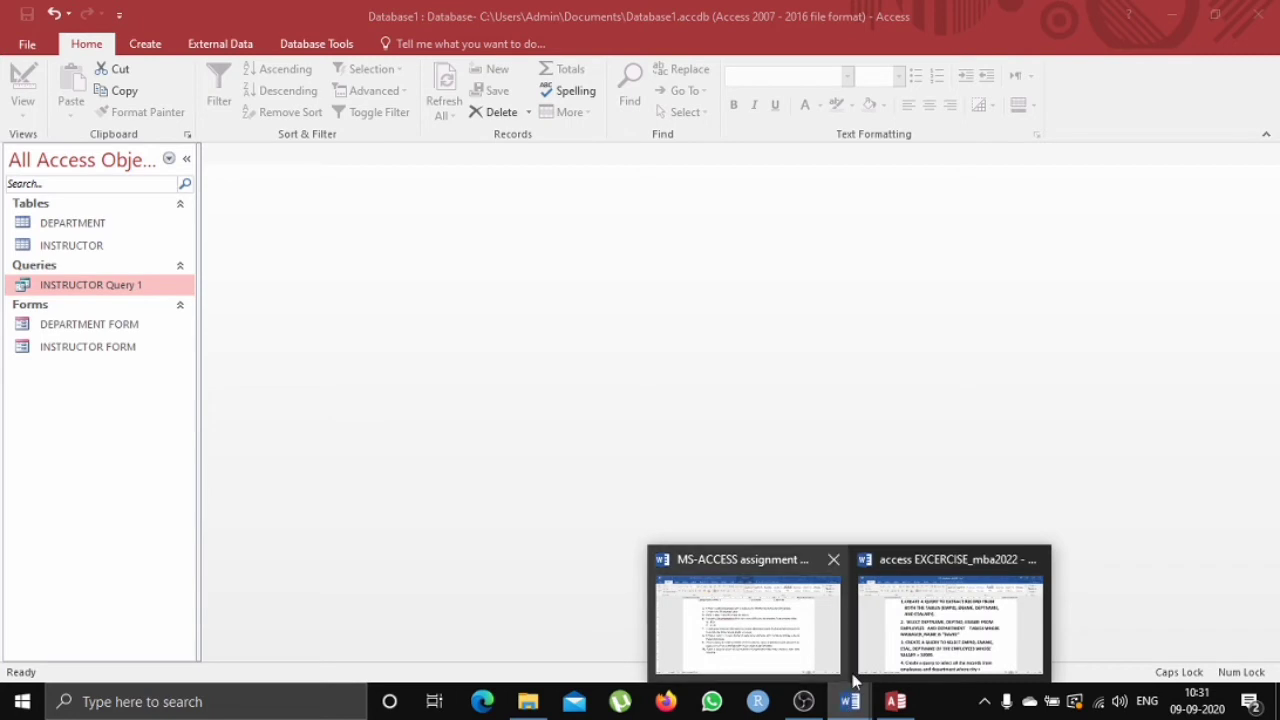
left_click(897, 617)
scroll(524, 322, "up", 1)
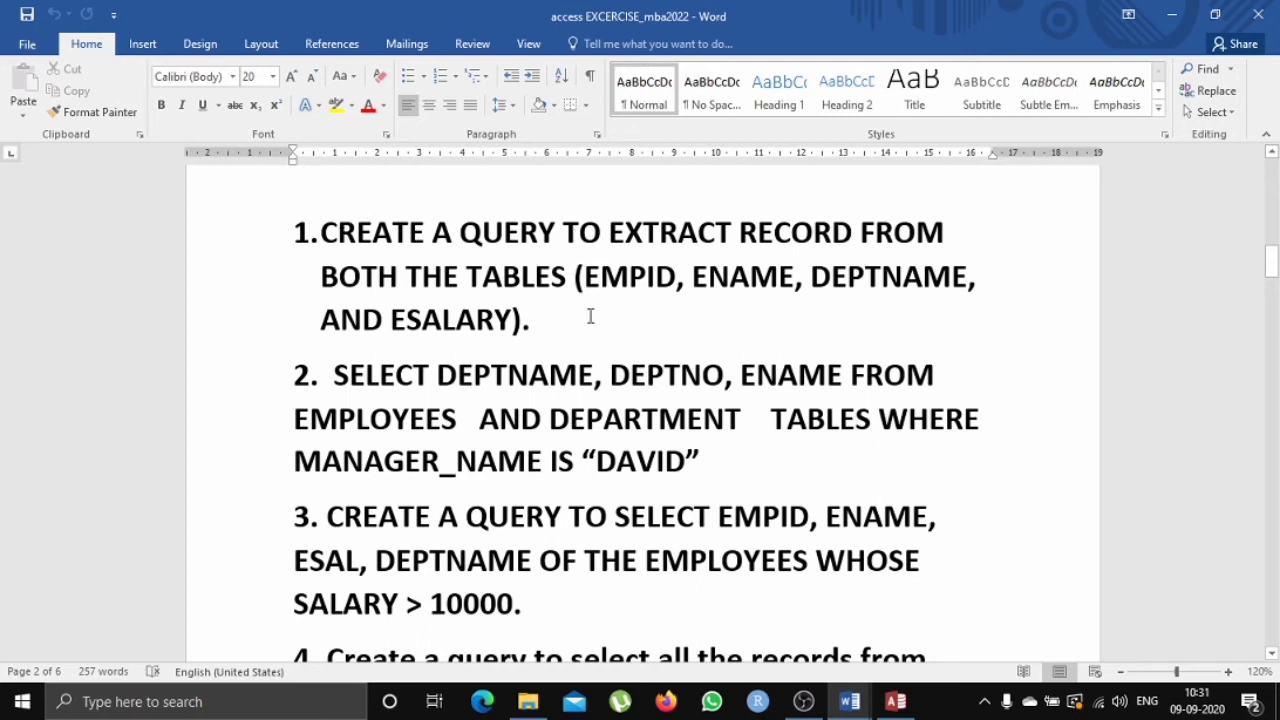
left_click(895, 701)
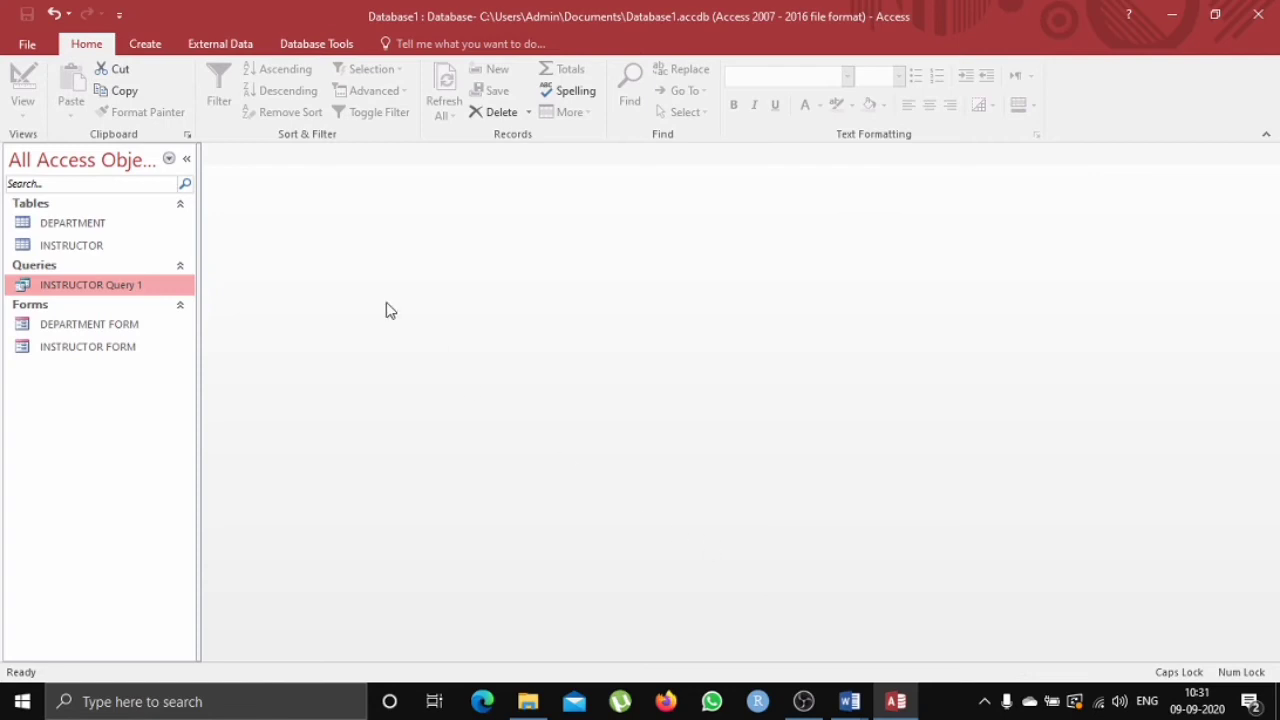
Start a new Simple Query Wizard query and add all fields from the DEPARTMENT and INSTRUCTOR tables.
left_click(148, 46)
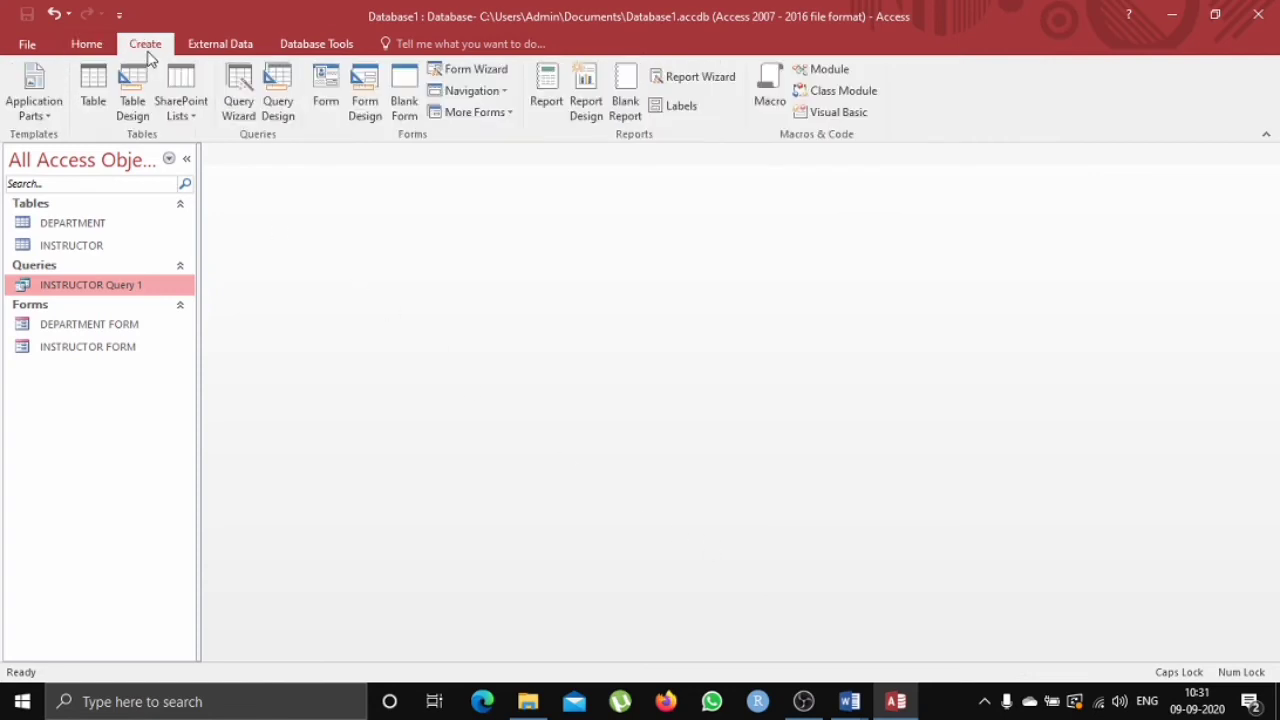
left_click(248, 92)
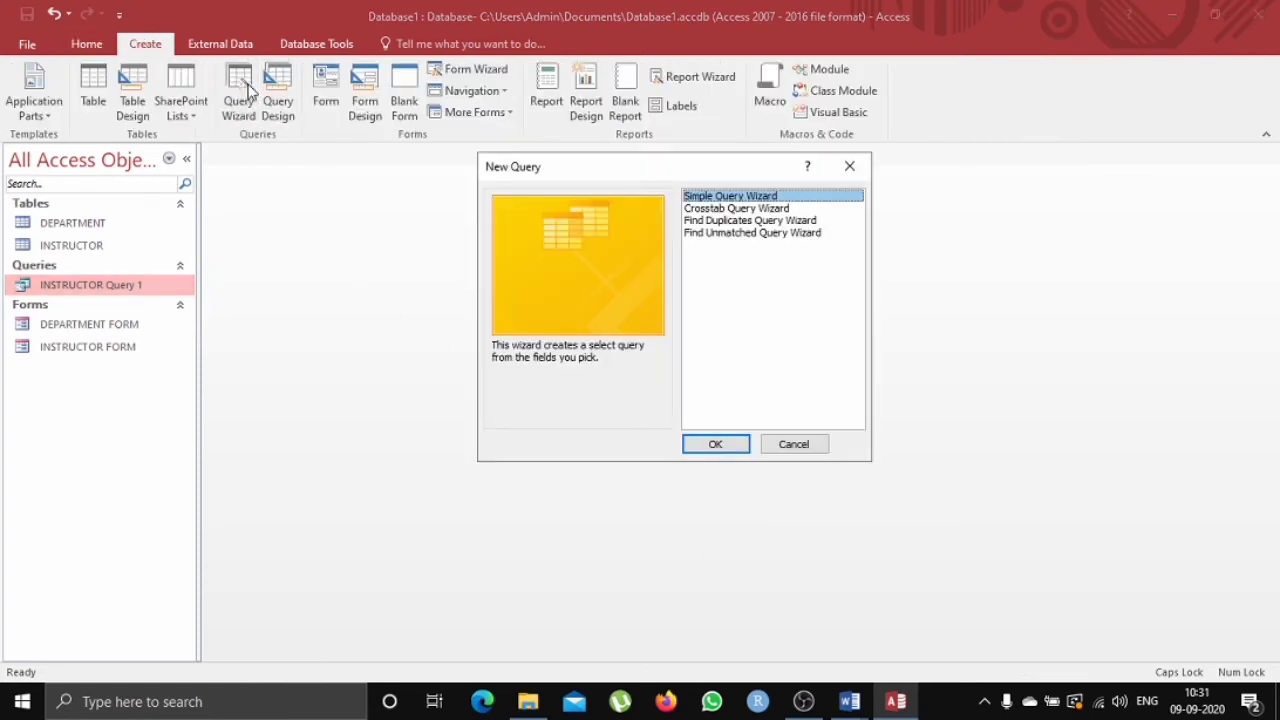
left_click(729, 447)
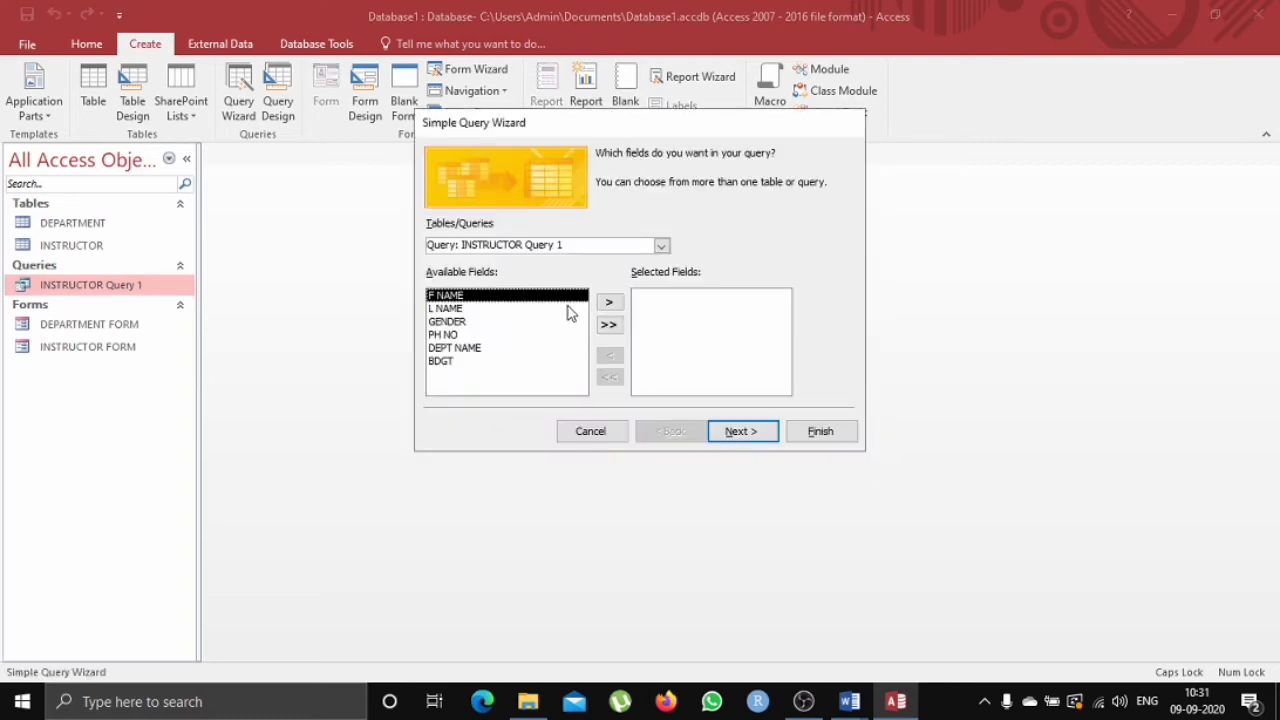
left_click(661, 245)
left_click(635, 260)
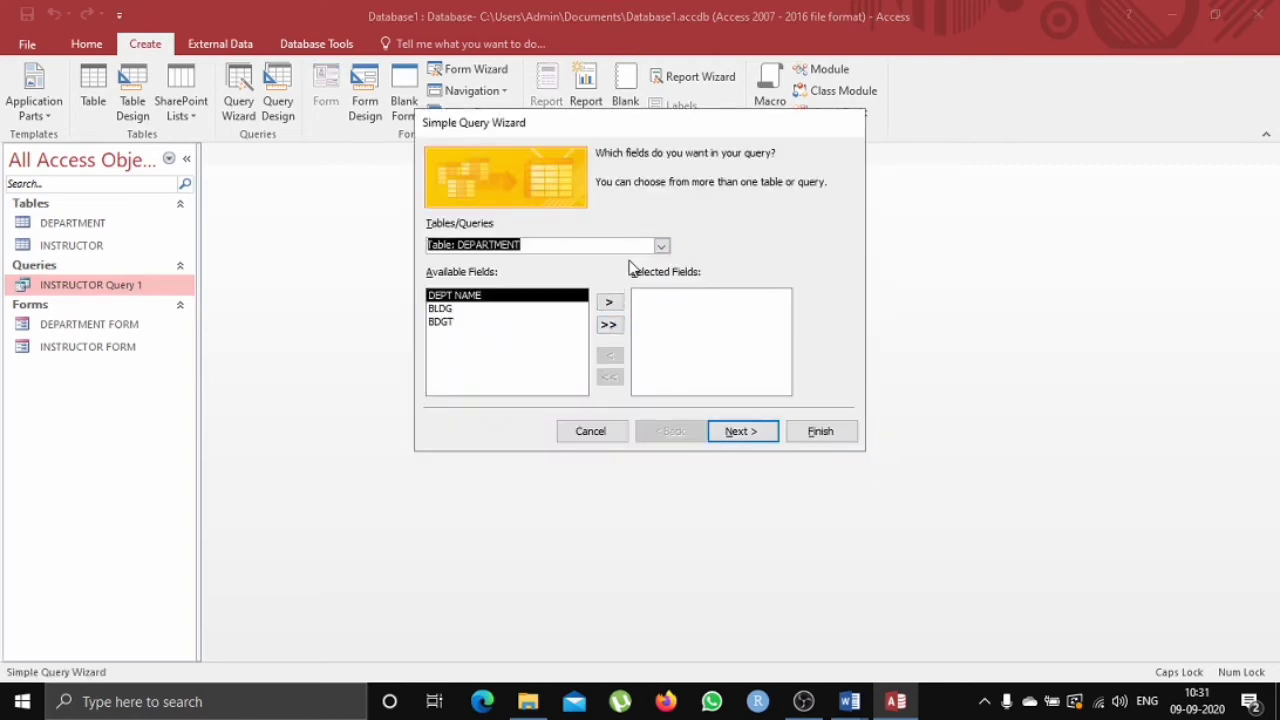
left_click(609, 320)
left_click(661, 245)
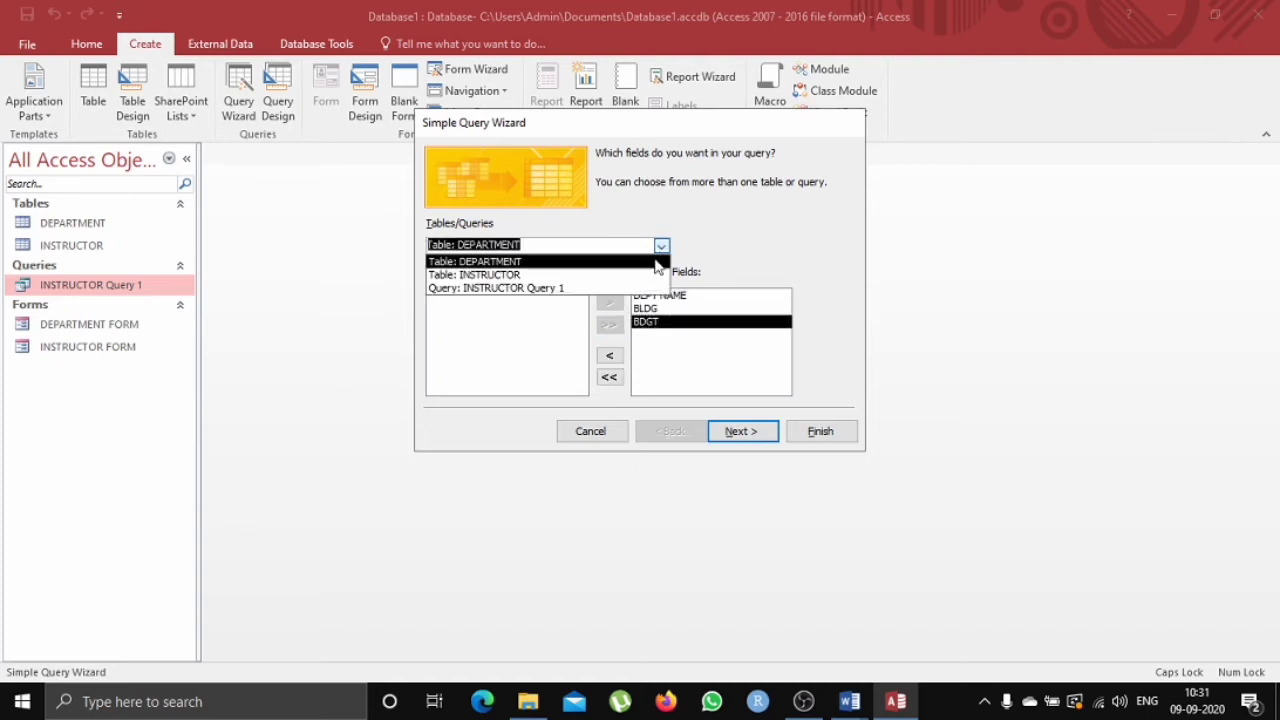
left_click(640, 272)
left_click(612, 326)
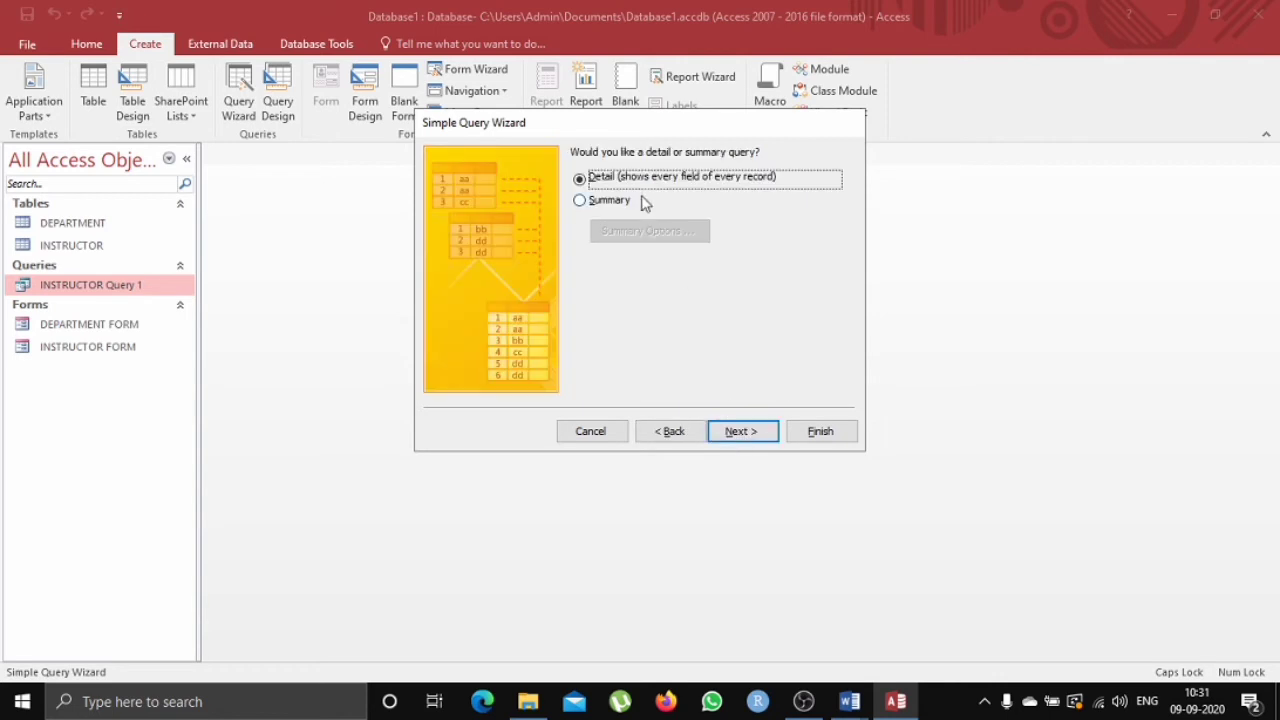
Title the detail query DEPARTMENT Query 2 and finish the wizard to open it.
left_click(722, 431)
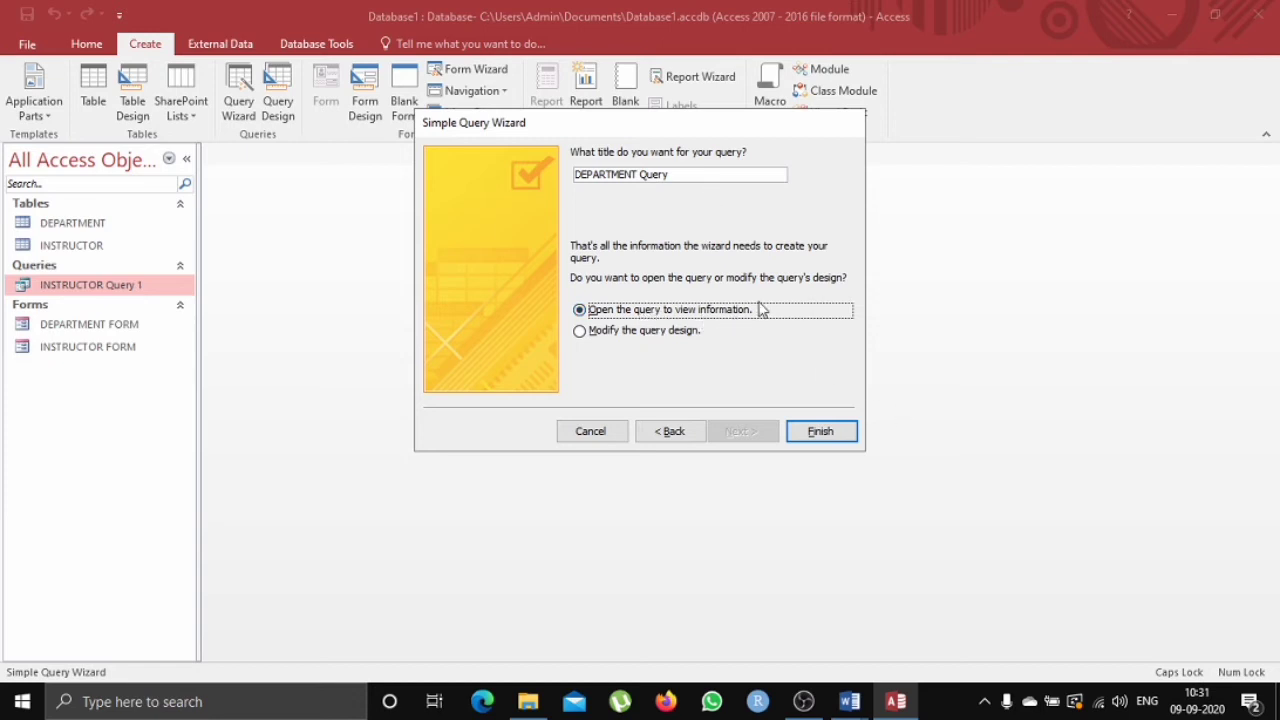
left_click(727, 177)
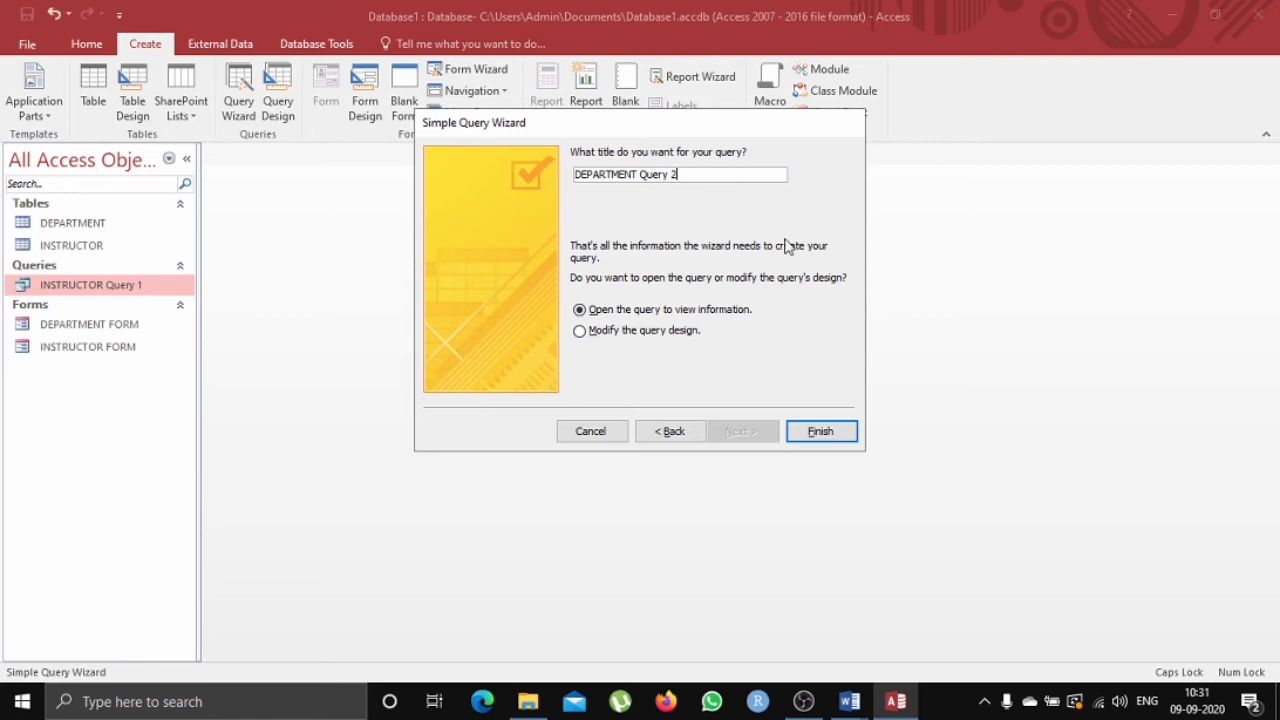
left_click(829, 437)
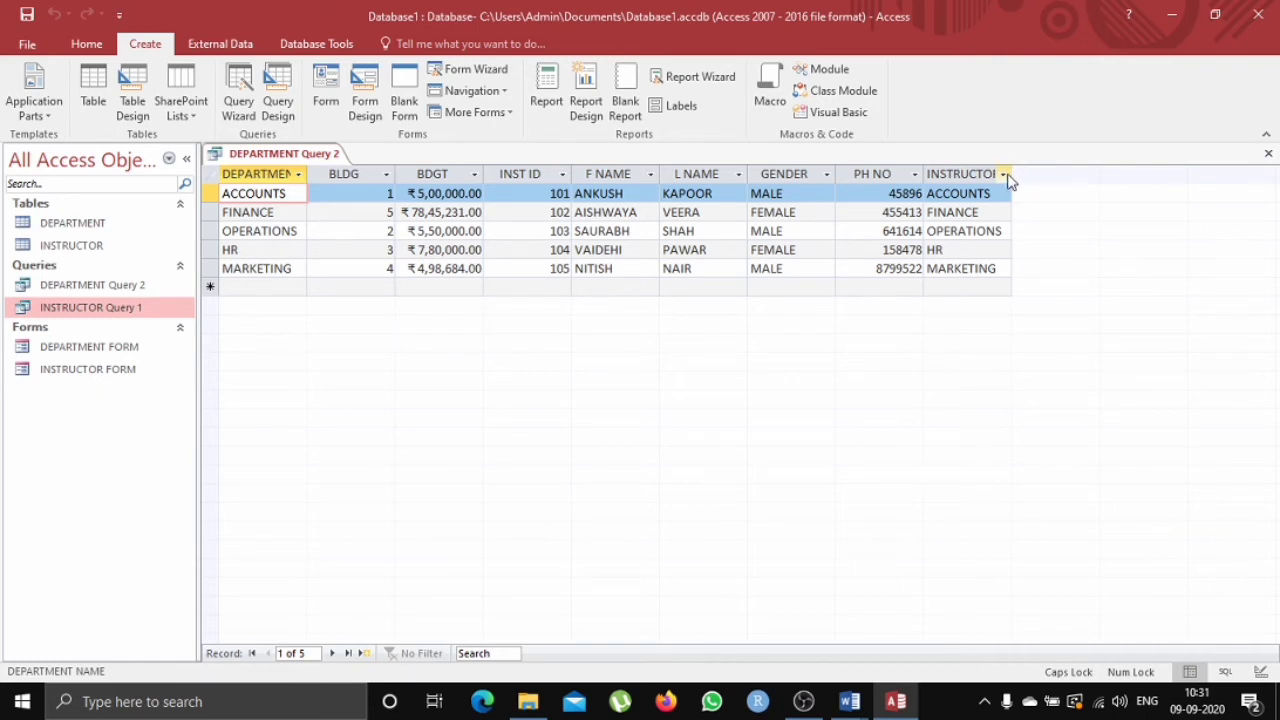
Widen the INSTRUCTOR_DEPT NAME column and close the query, saving the layout changes.
left_click_drag(1010, 172, 1116, 170)
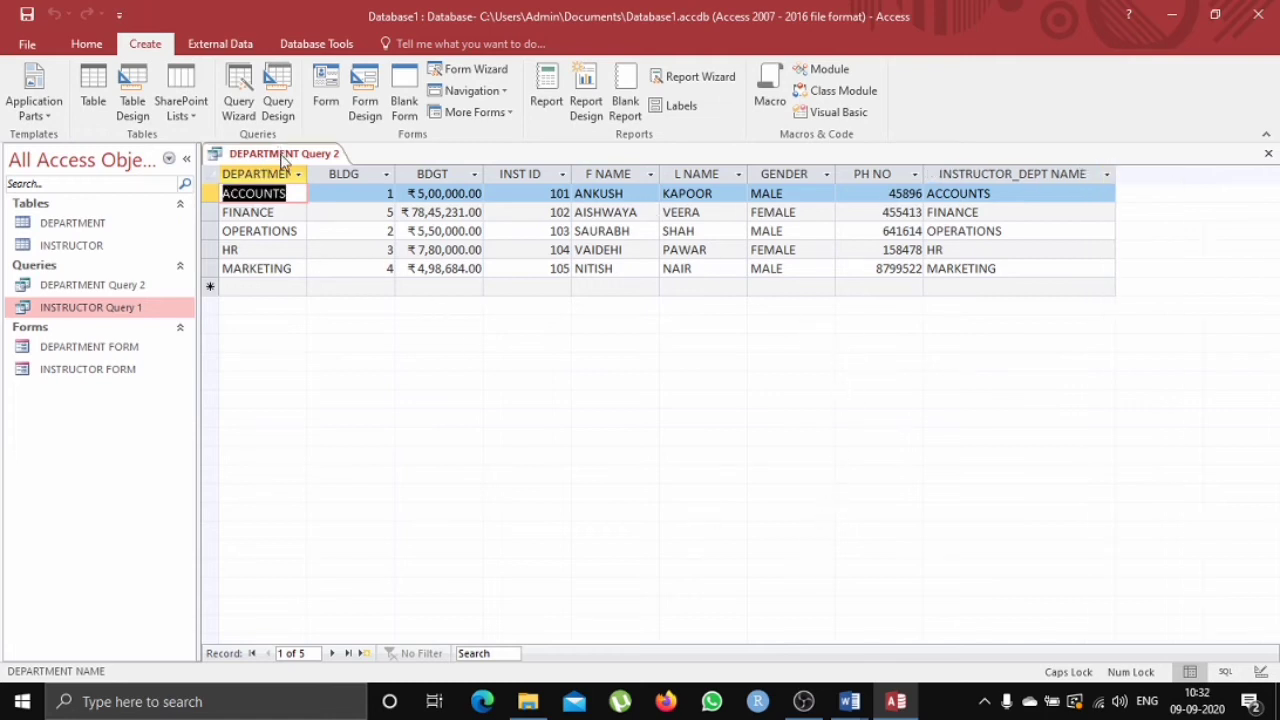
right_click(282, 154)
left_click(323, 190)
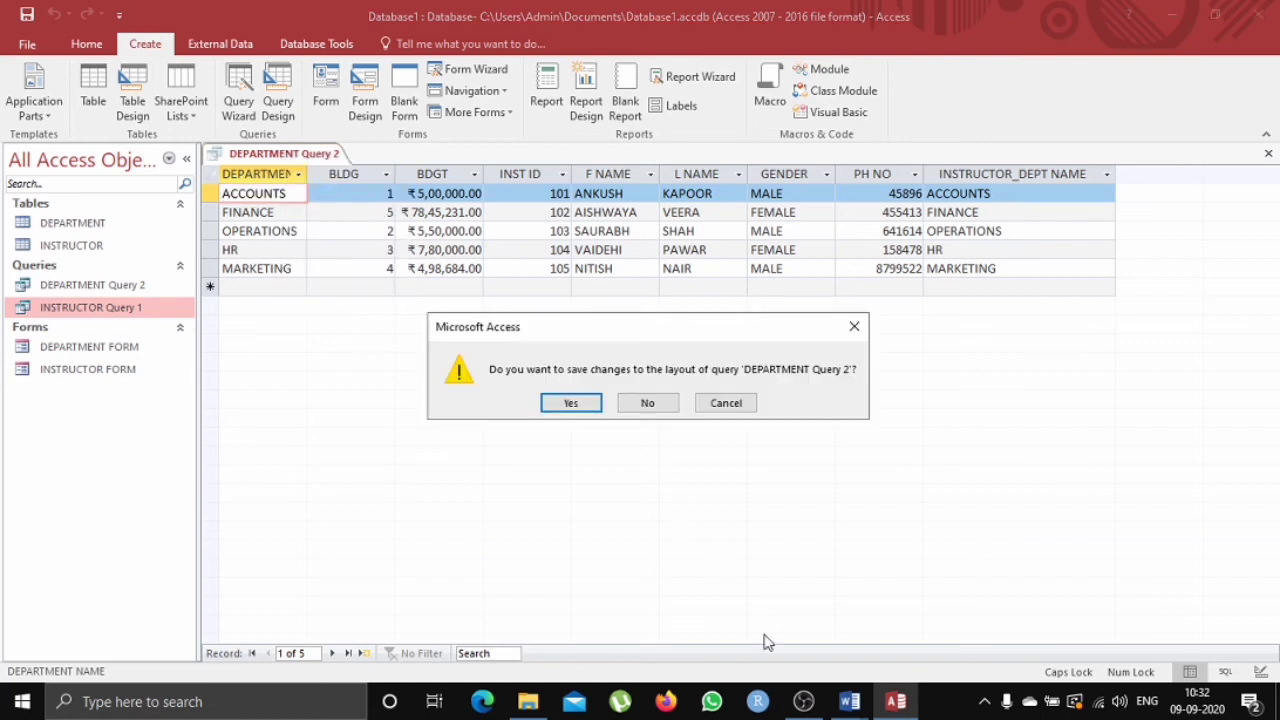
left_click(571, 404)
In the Word assignment document, replace the manager name in task 2 with the first instructor's first name.
mouse_move(848, 705)
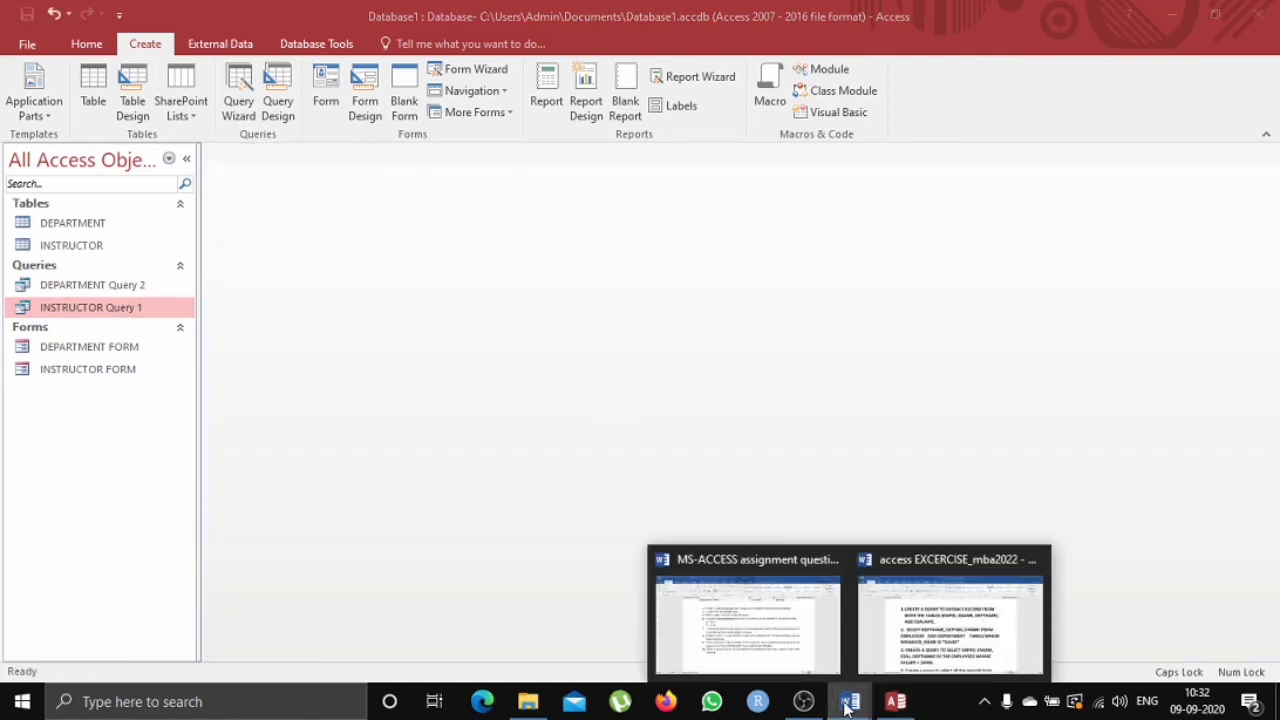
left_click(922, 610)
scroll(578, 373, "down", 1)
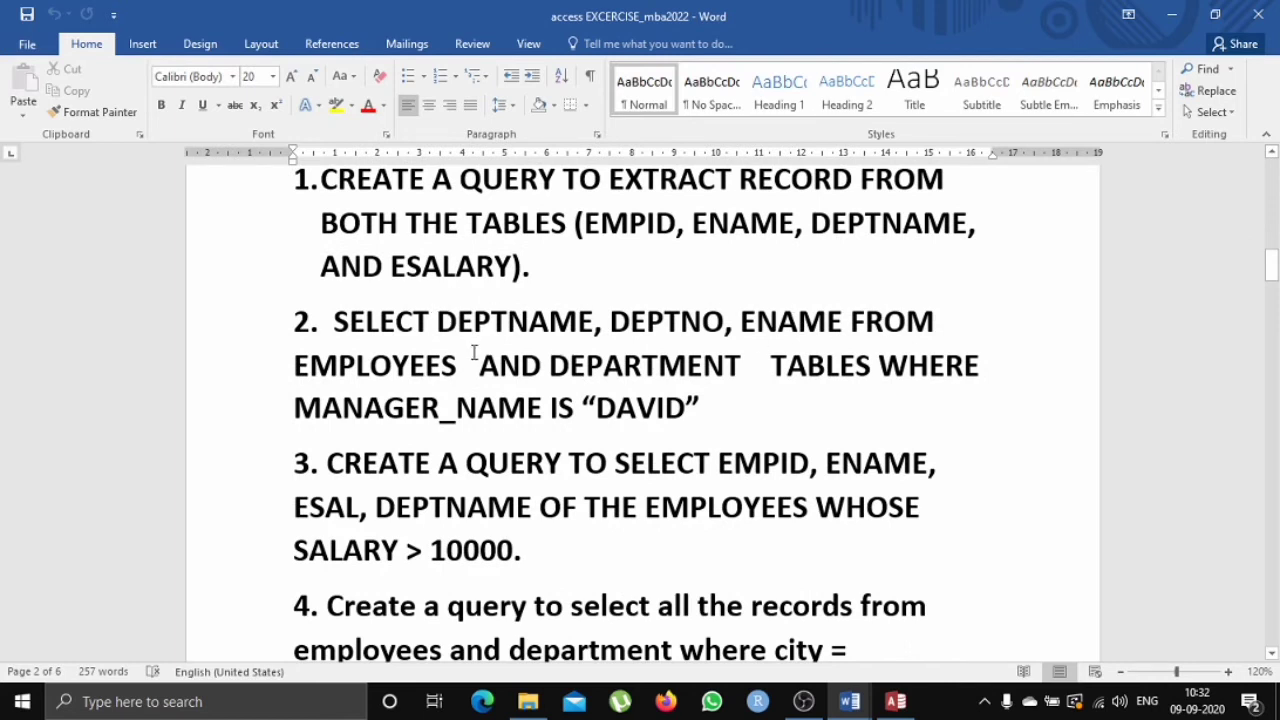
left_click_drag(340, 314, 698, 402)
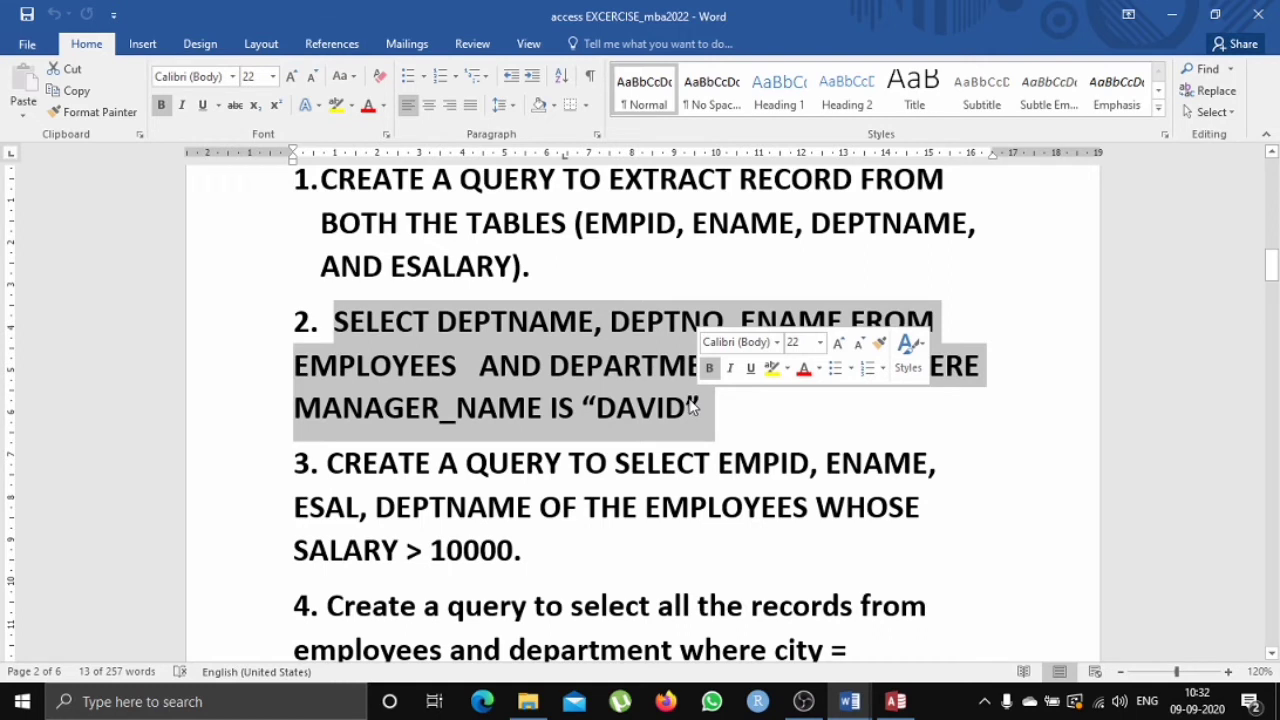
left_click(688, 410)
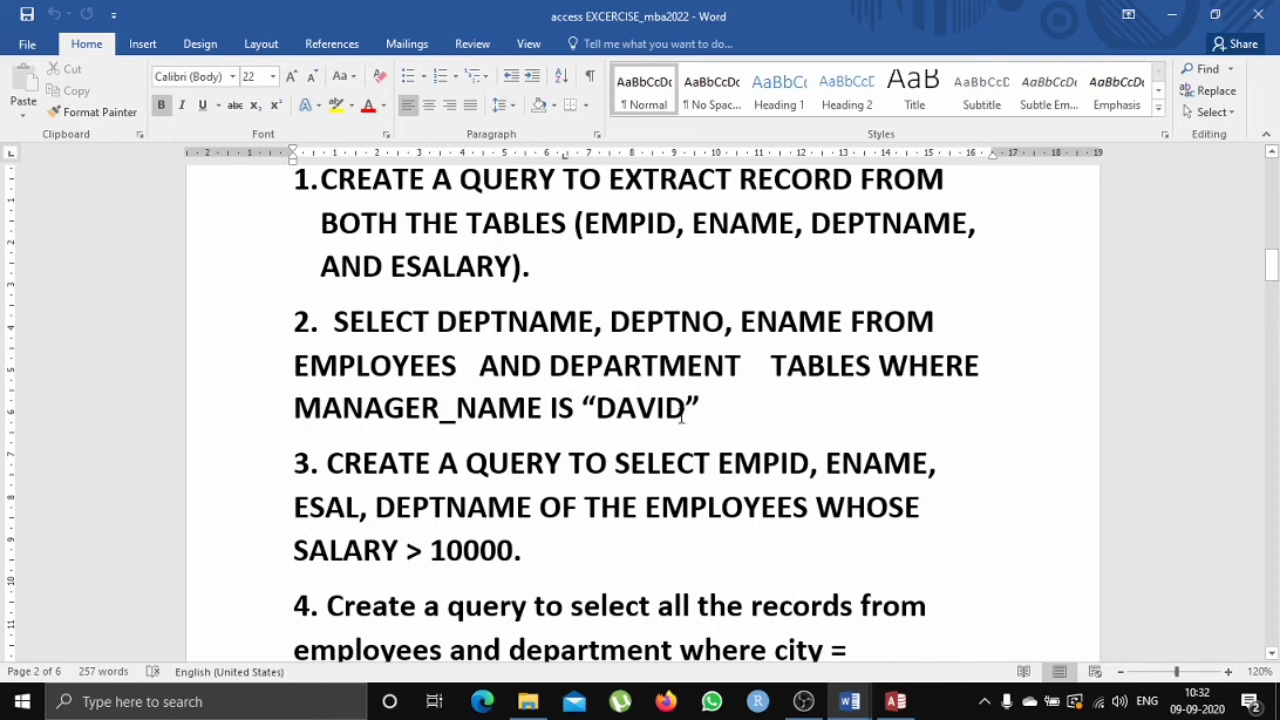
key("BackSpace")
key("BackSpace")
key("BackSpace")
key("BackSpace")
key("BackSpace")
type("ANKUSH")
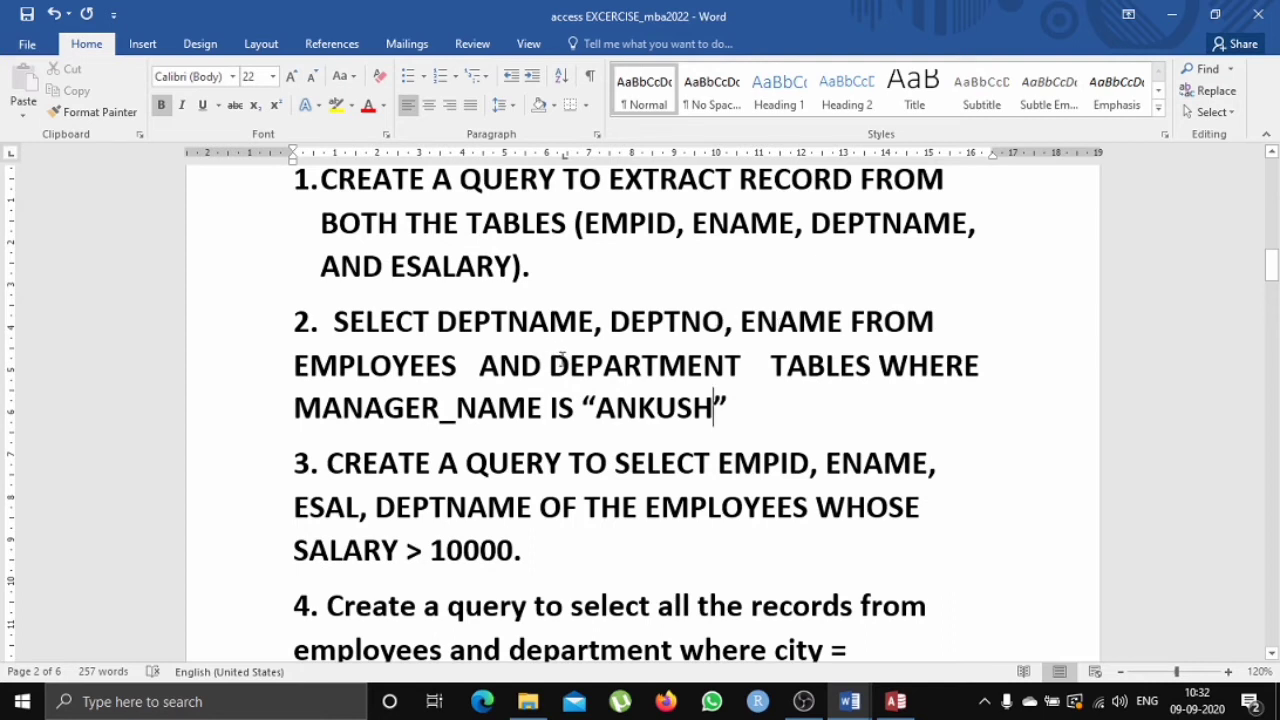
Start a new Simple Query Wizard query and add F NAME, L NAME, GENDER and PH NO from the INSTRUCTOR table.
left_click(1171, 14)
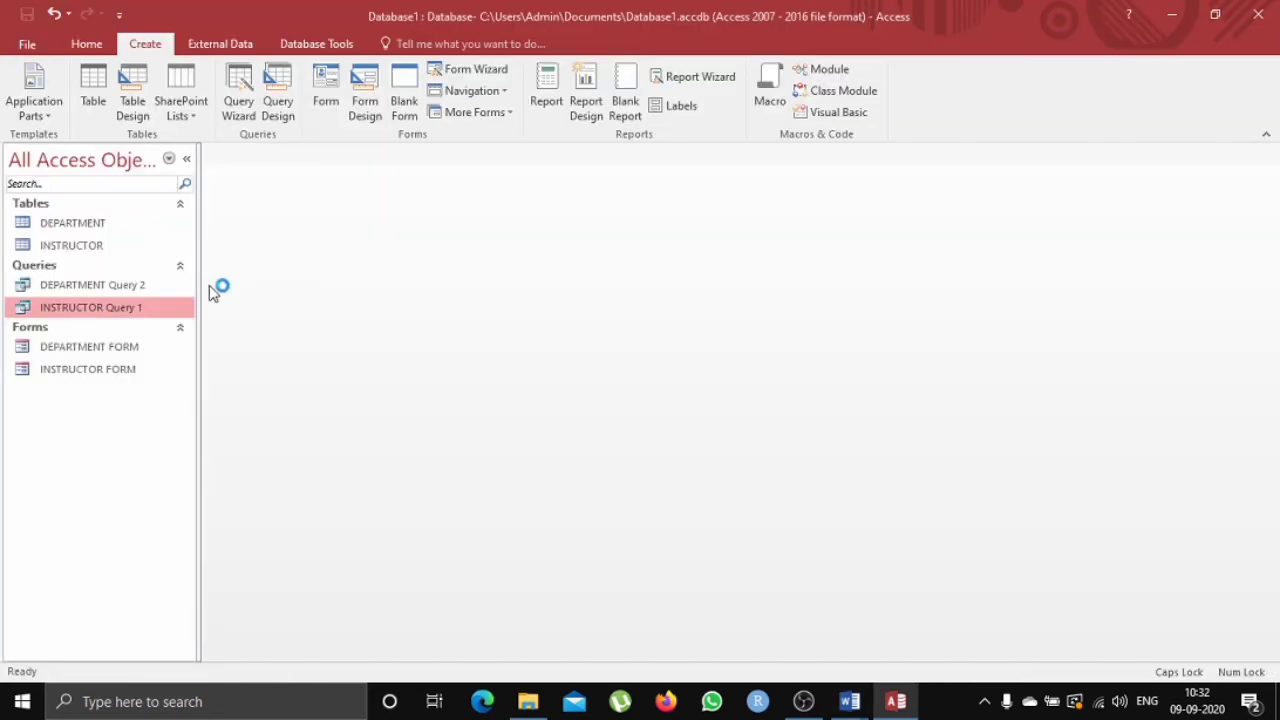
left_click(240, 88)
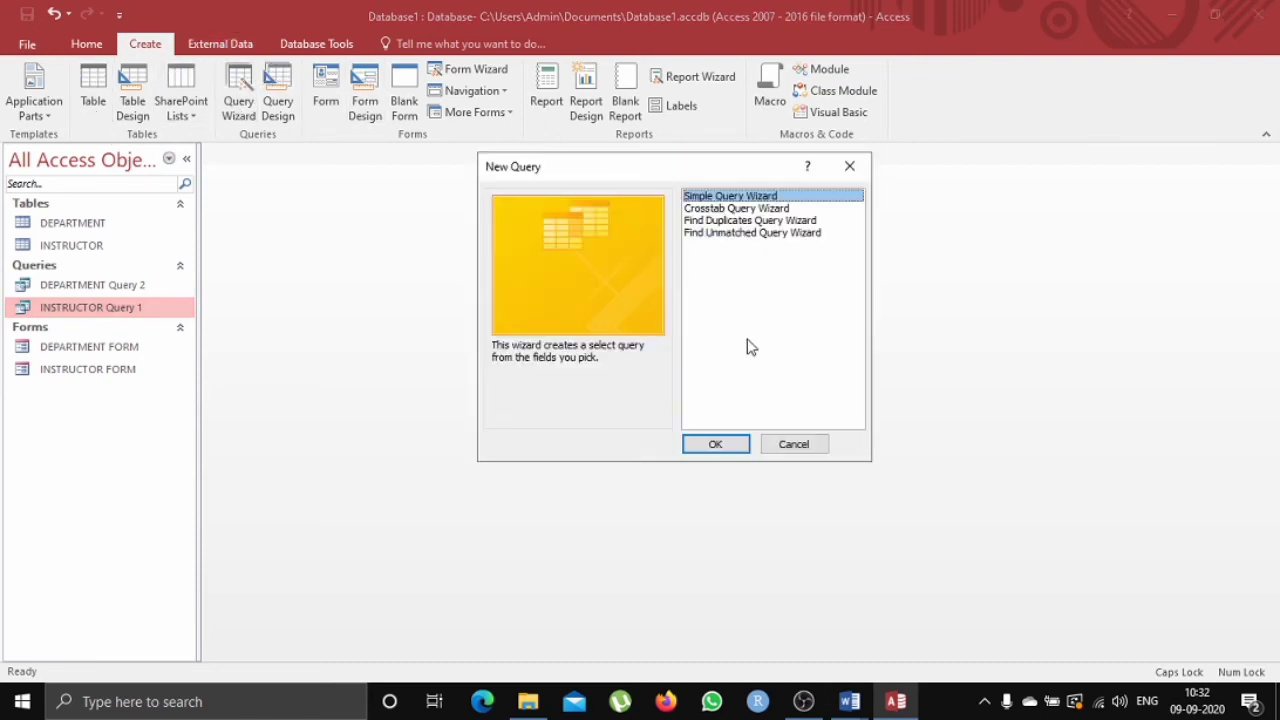
left_click(721, 444)
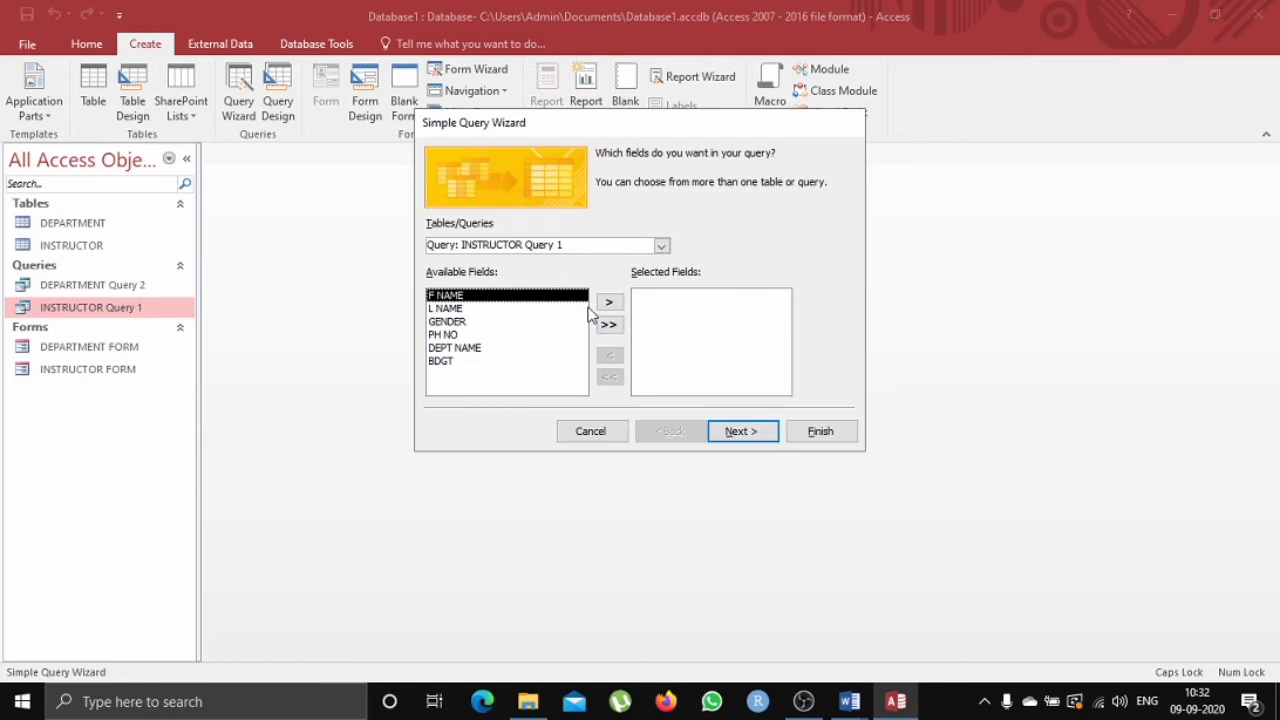
left_click(661, 245)
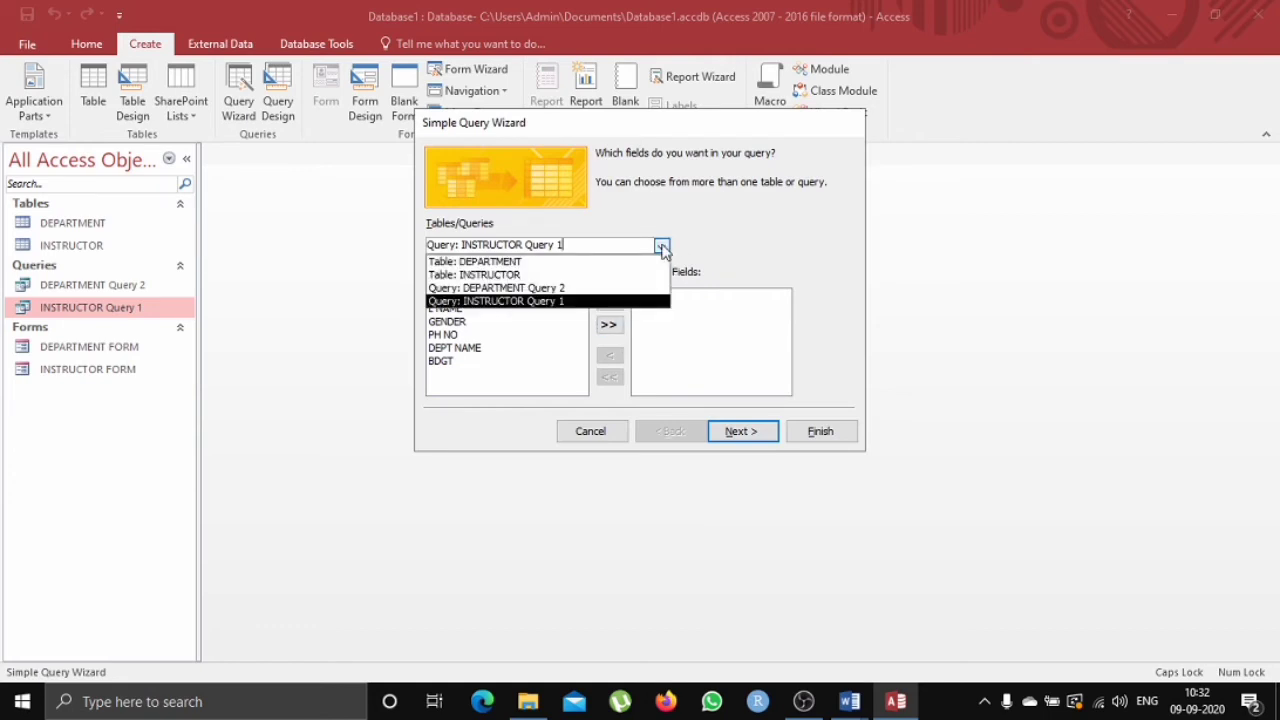
left_click(585, 276)
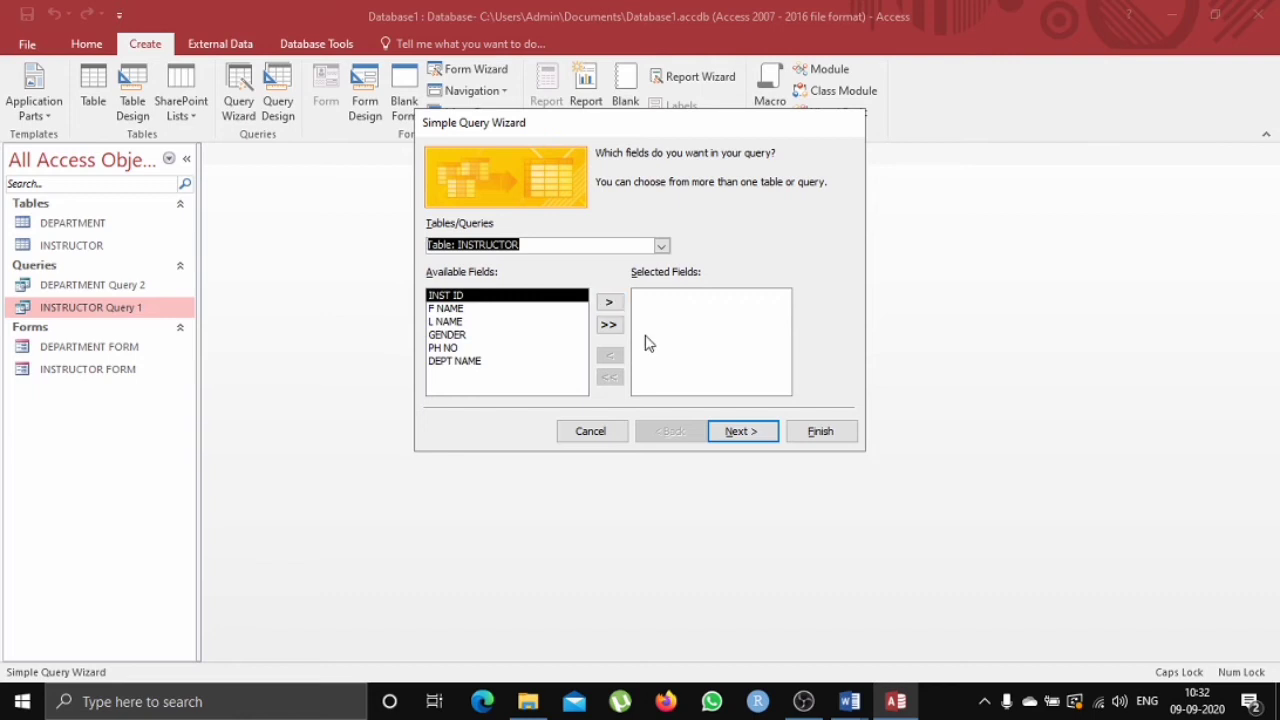
left_click(568, 309)
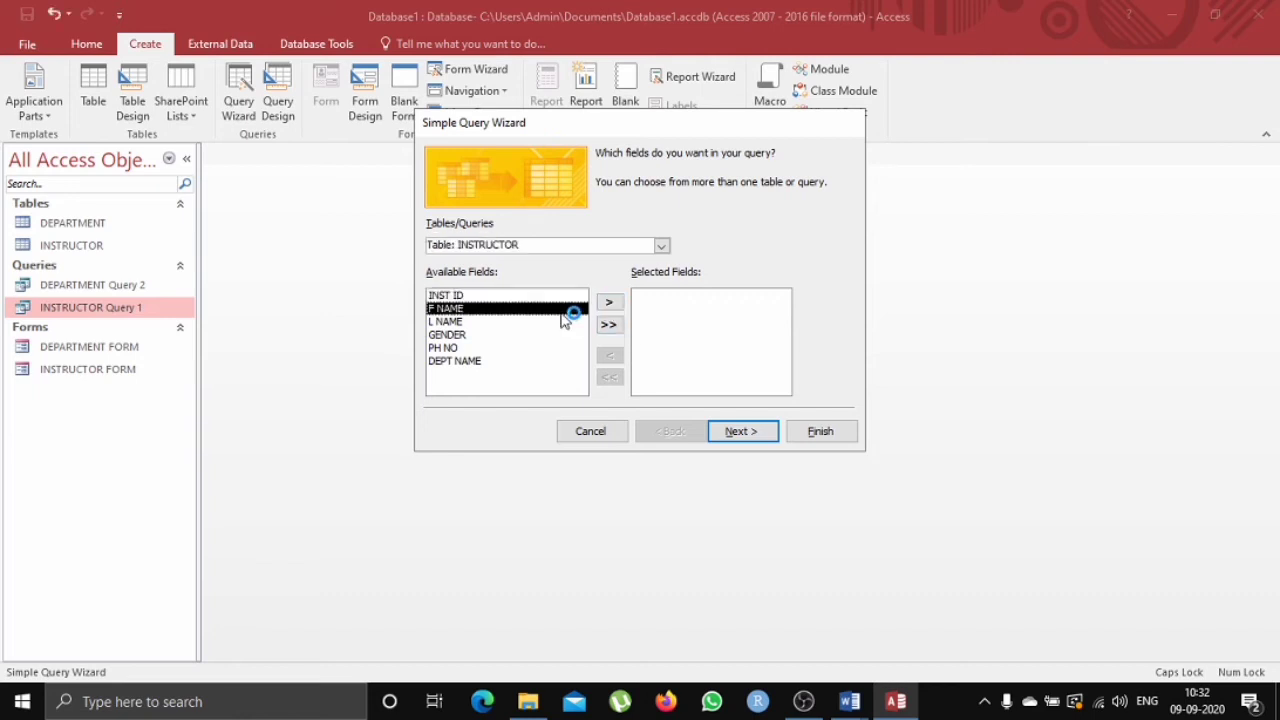
left_click(608, 303)
left_click(608, 303)
left_click(608, 303)
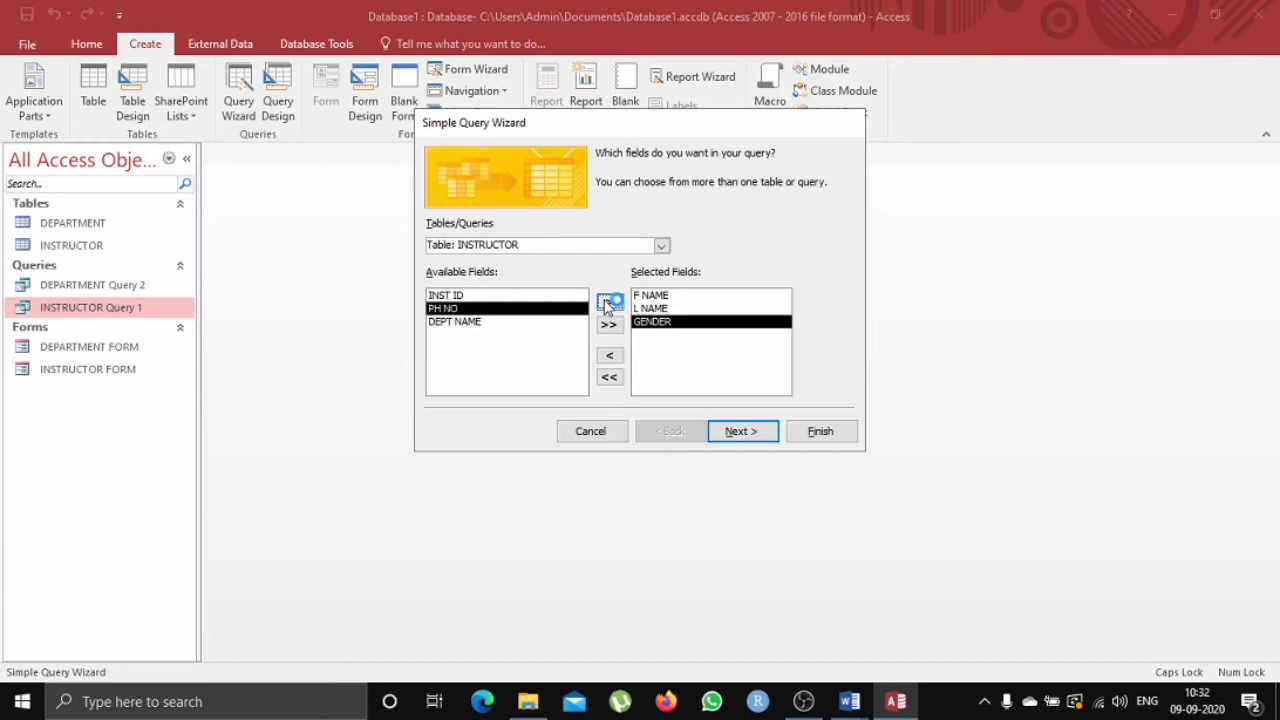
left_click(609, 302)
Add BLDG from the DEPARTMENT table and finish the detail wizard titled INSTRUCTOR Query, opening it in design.
left_click(661, 245)
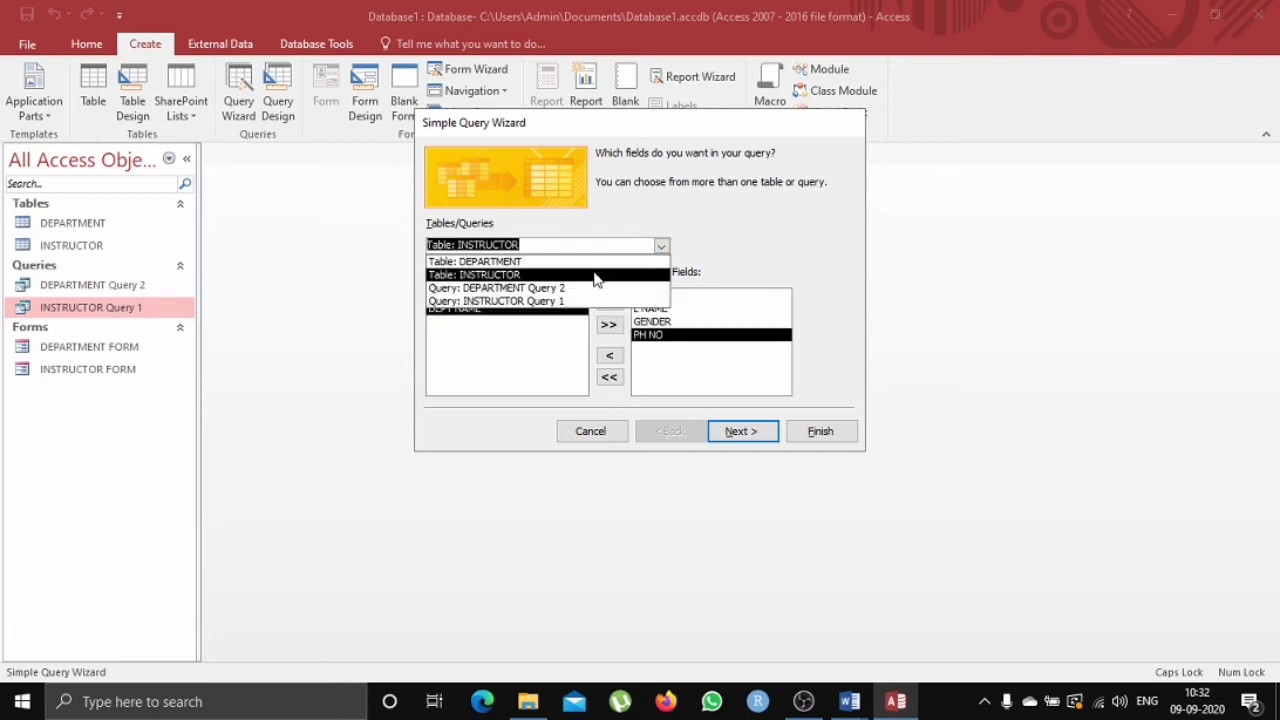
left_click(597, 268)
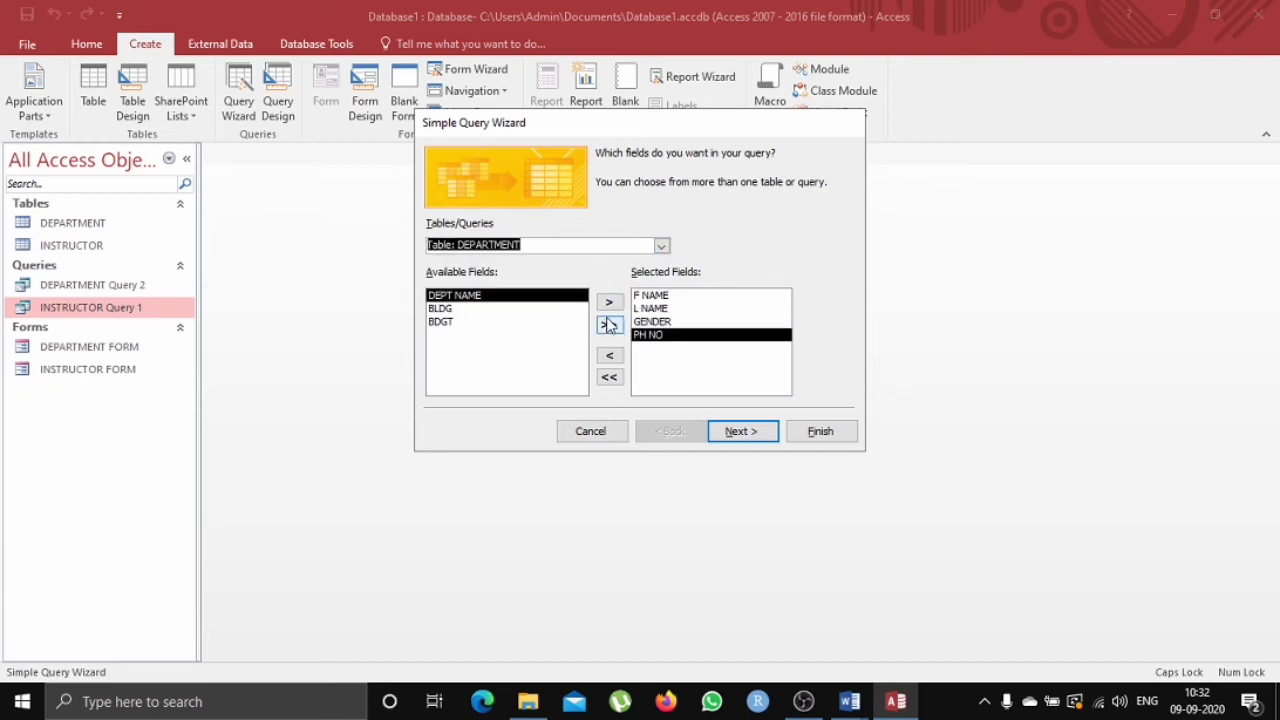
left_click(539, 309)
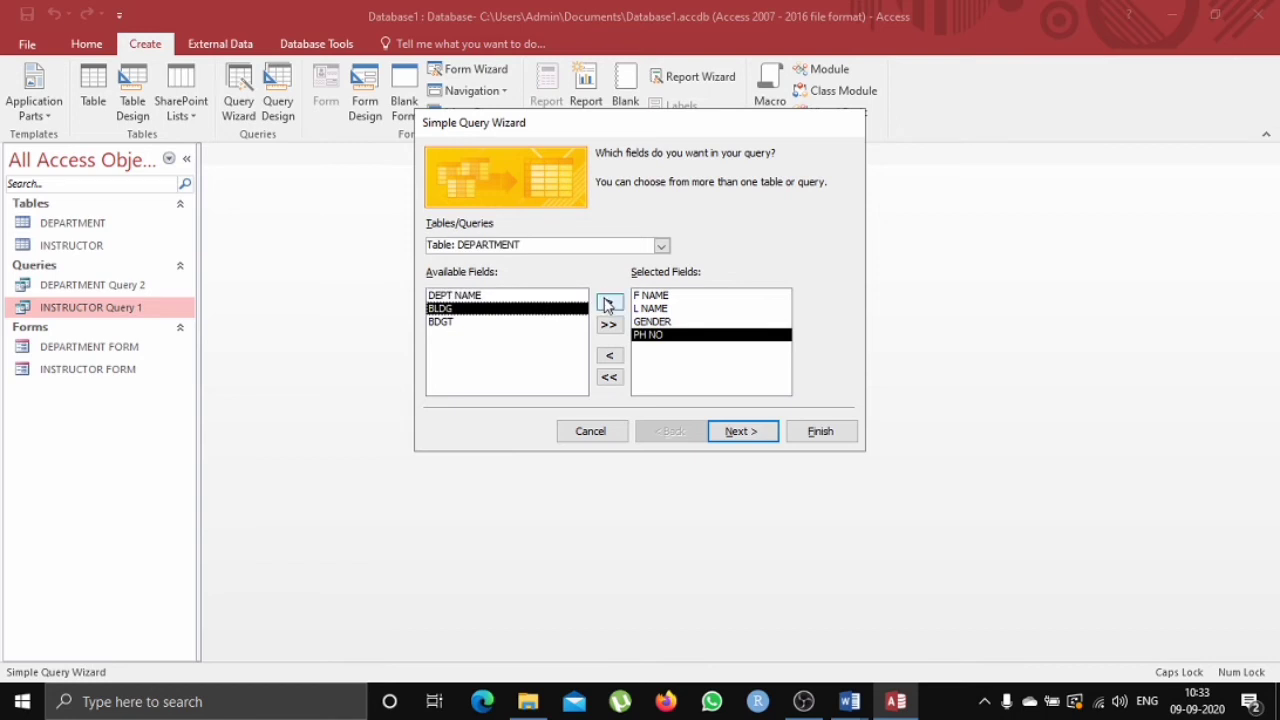
left_click(608, 302)
left_click(738, 432)
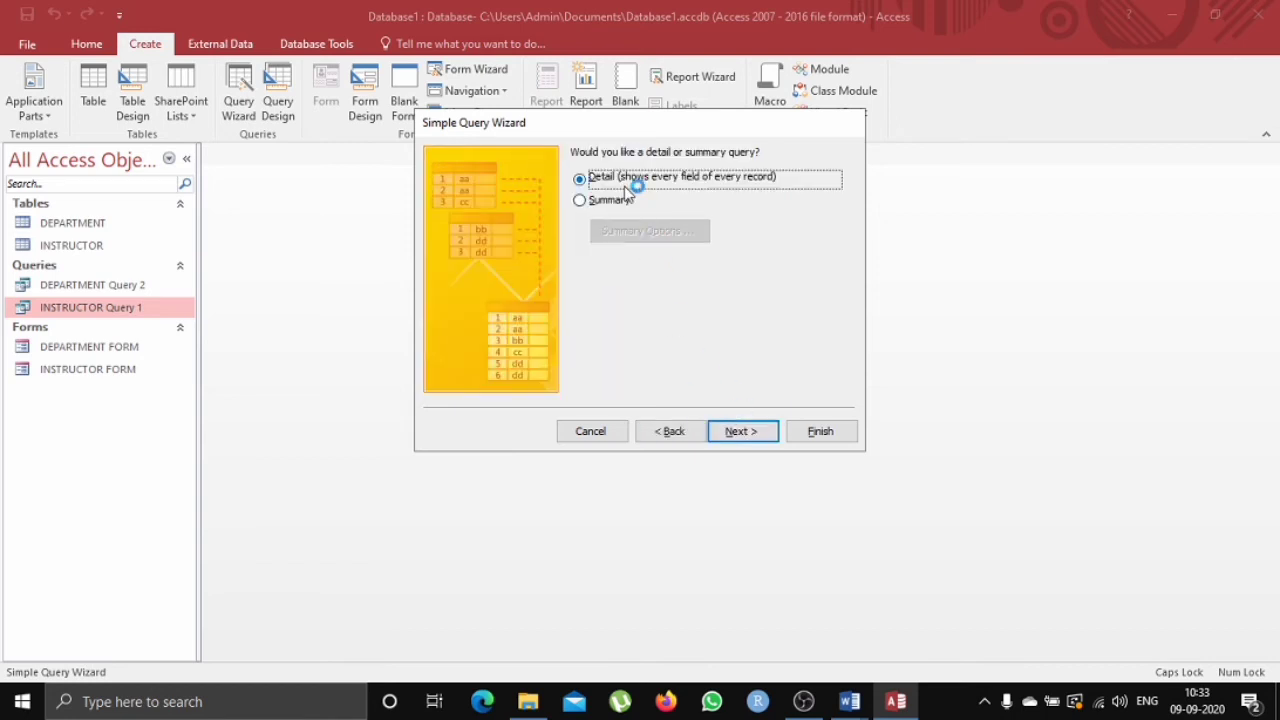
left_click(740, 430)
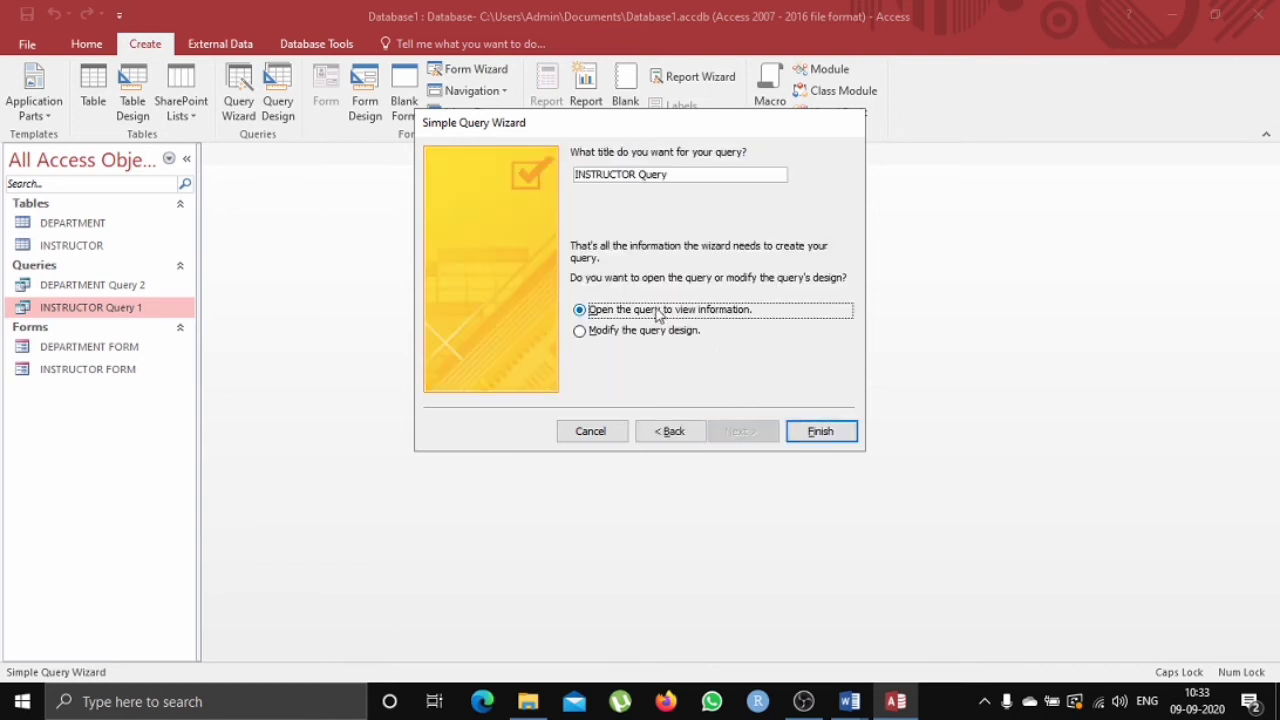
left_click(654, 333)
left_click(834, 431)
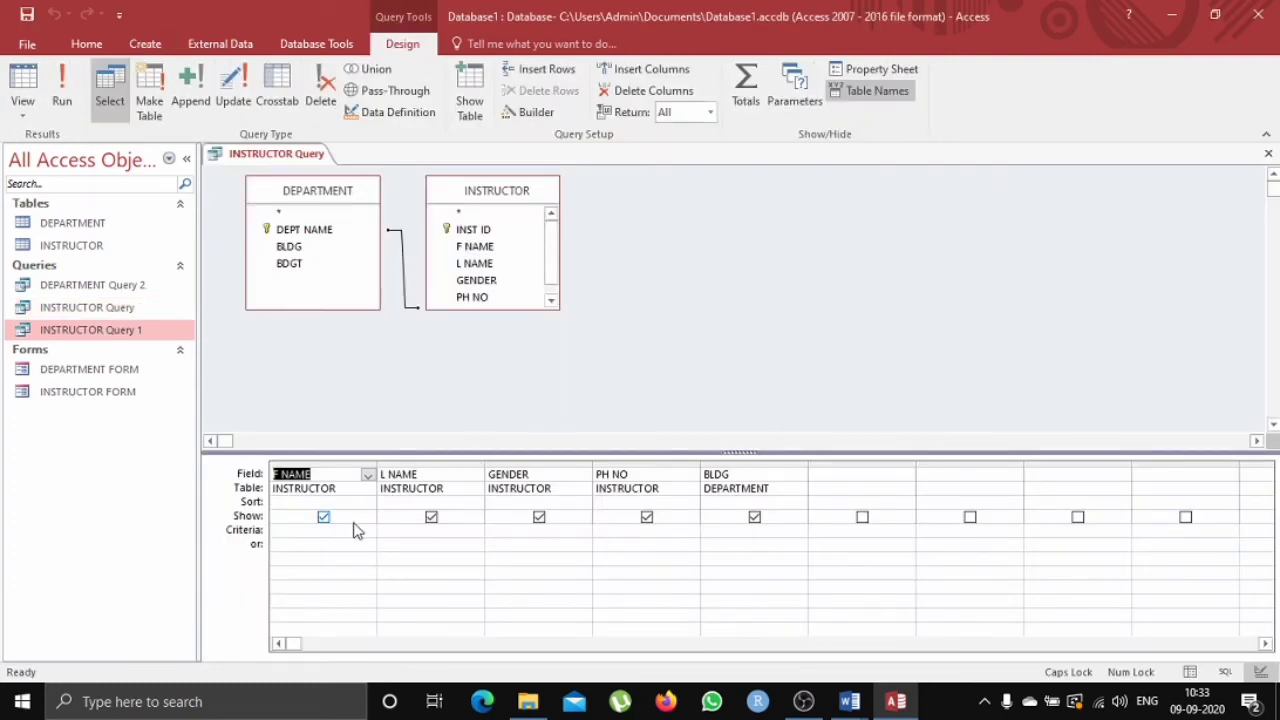
Set the F NAME criteria to =ANKUSH and run the query.
left_click(355, 530)
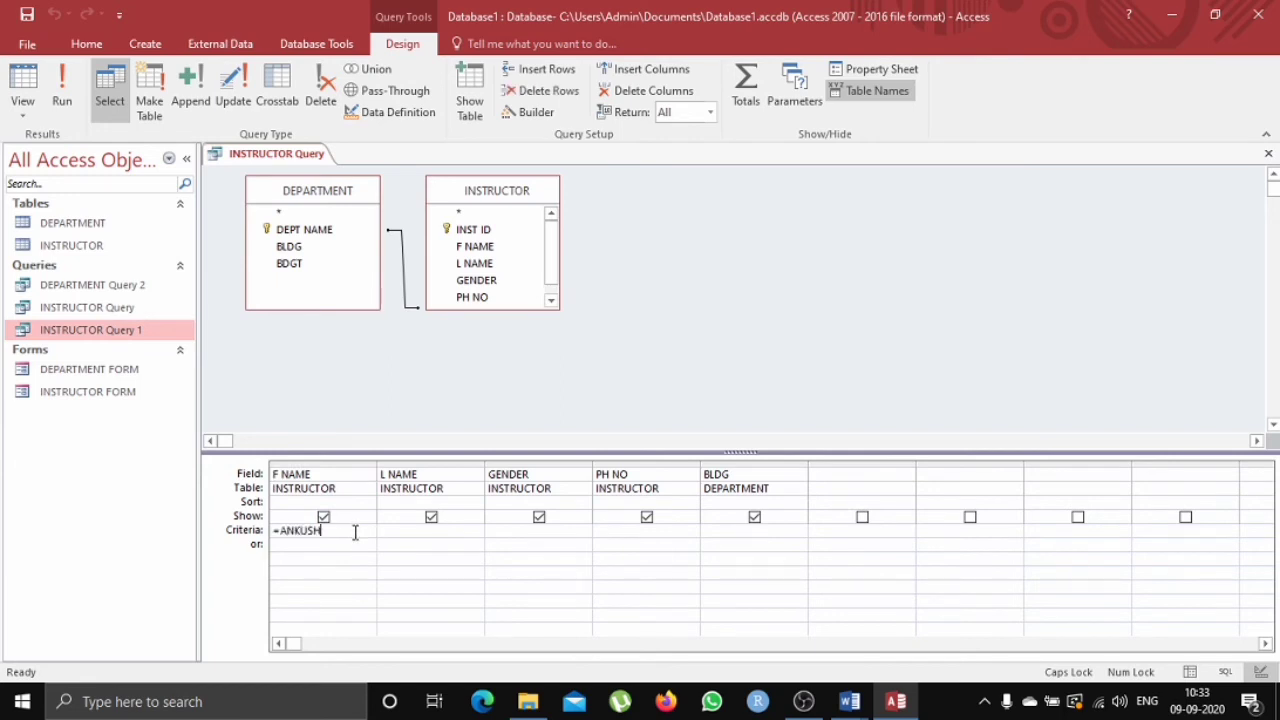
left_click(74, 77)
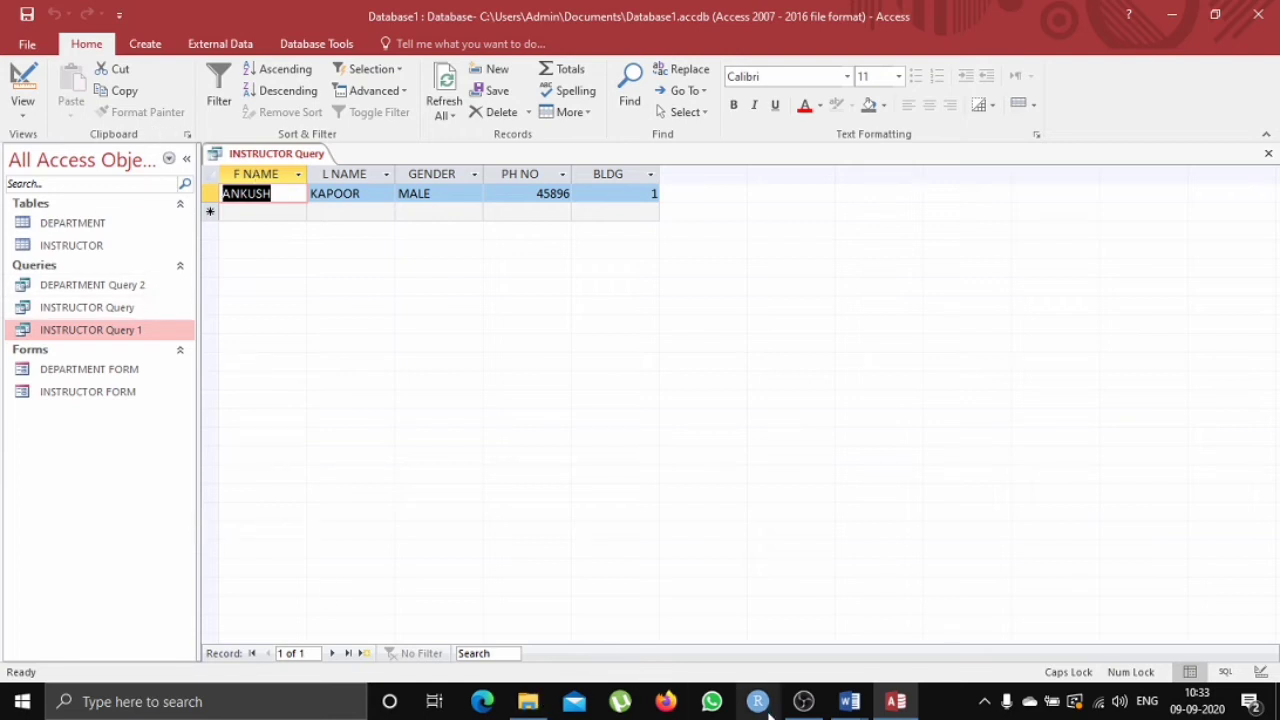
Switch to the MS-ACCESS assignment questions document and highlight task 8's text.
left_click(850, 701)
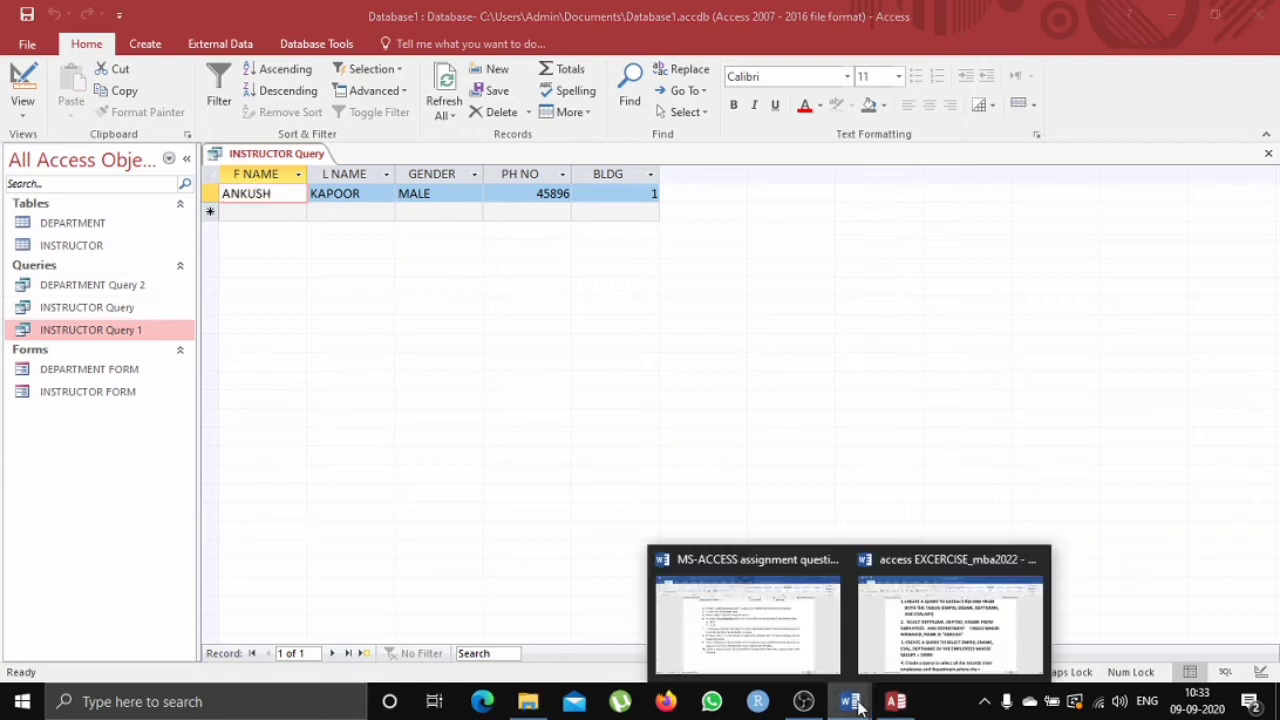
left_click(752, 621)
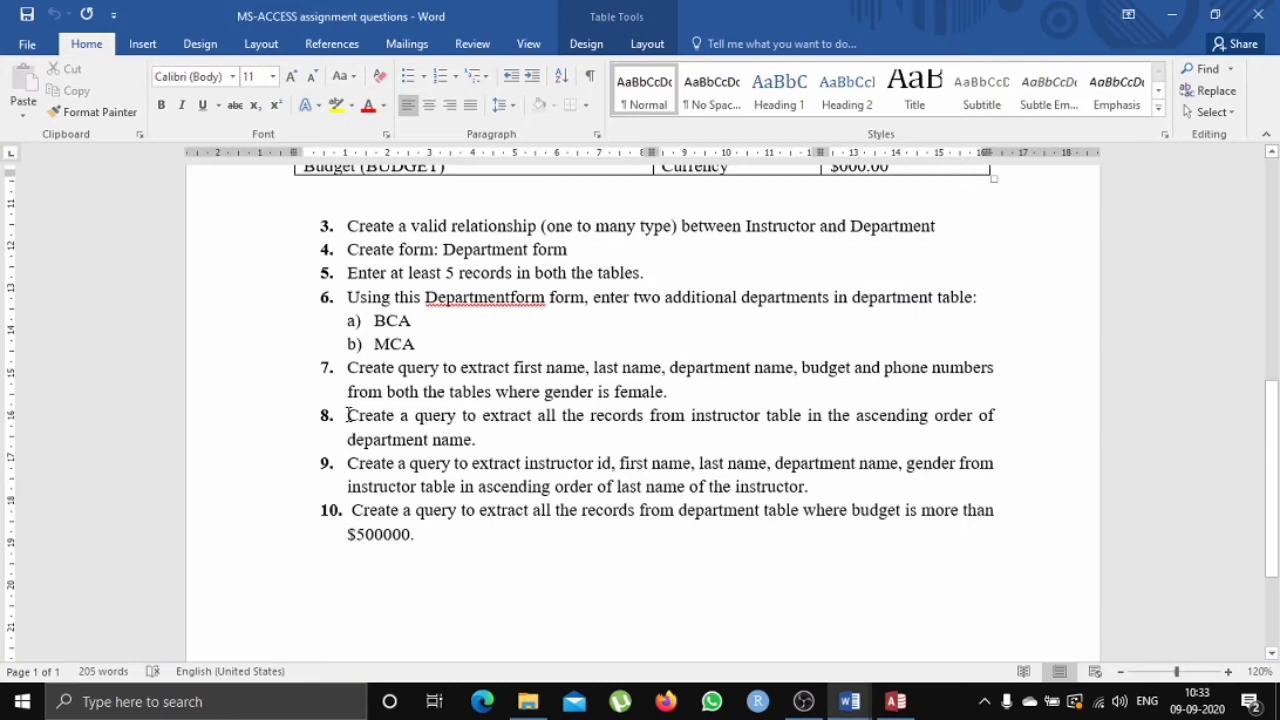
left_click_drag(361, 422, 500, 440)
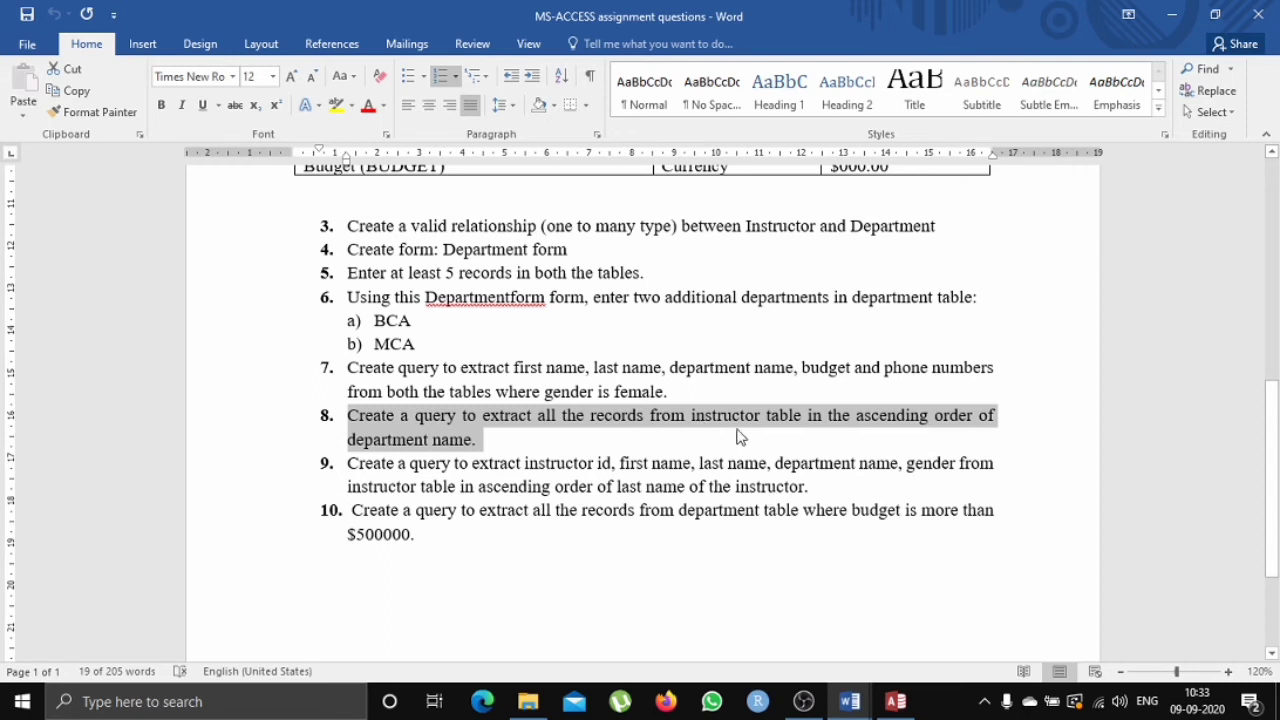
Return to the database and close the INSTRUCTOR Query tab.
left_click(895, 703)
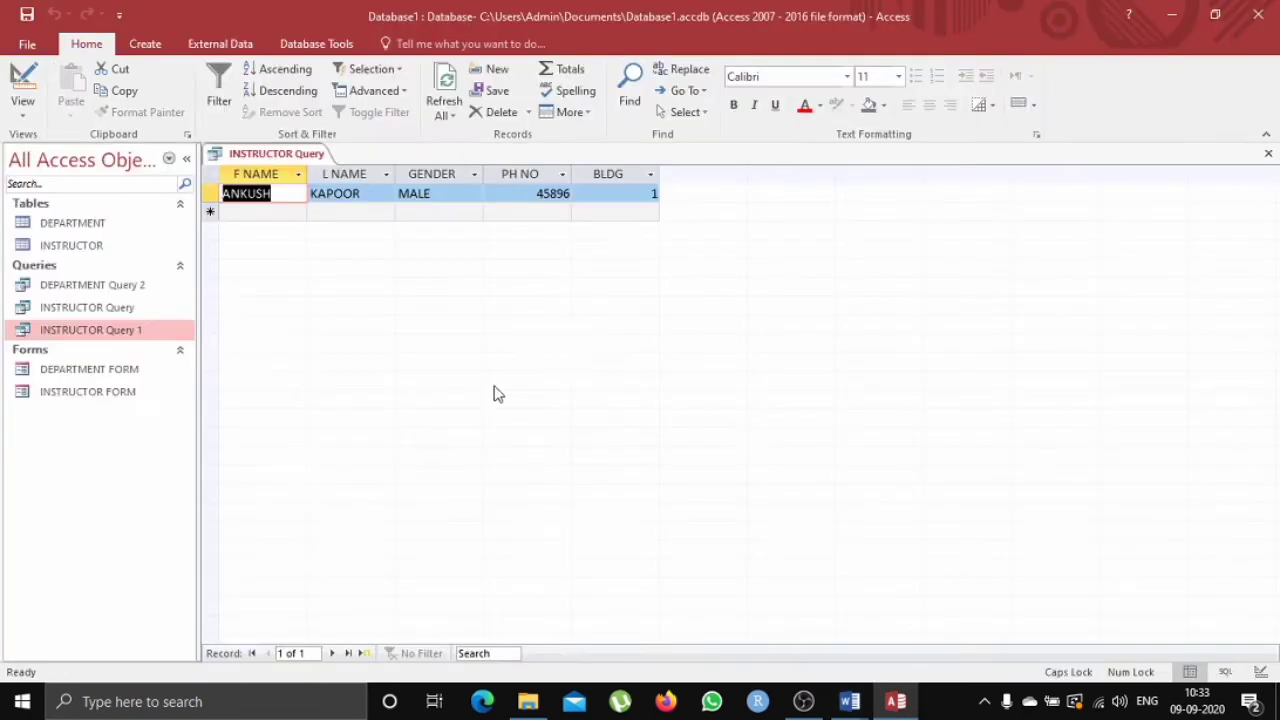
right_click(296, 158)
left_click(300, 158)
right_click(305, 160)
left_click(345, 184)
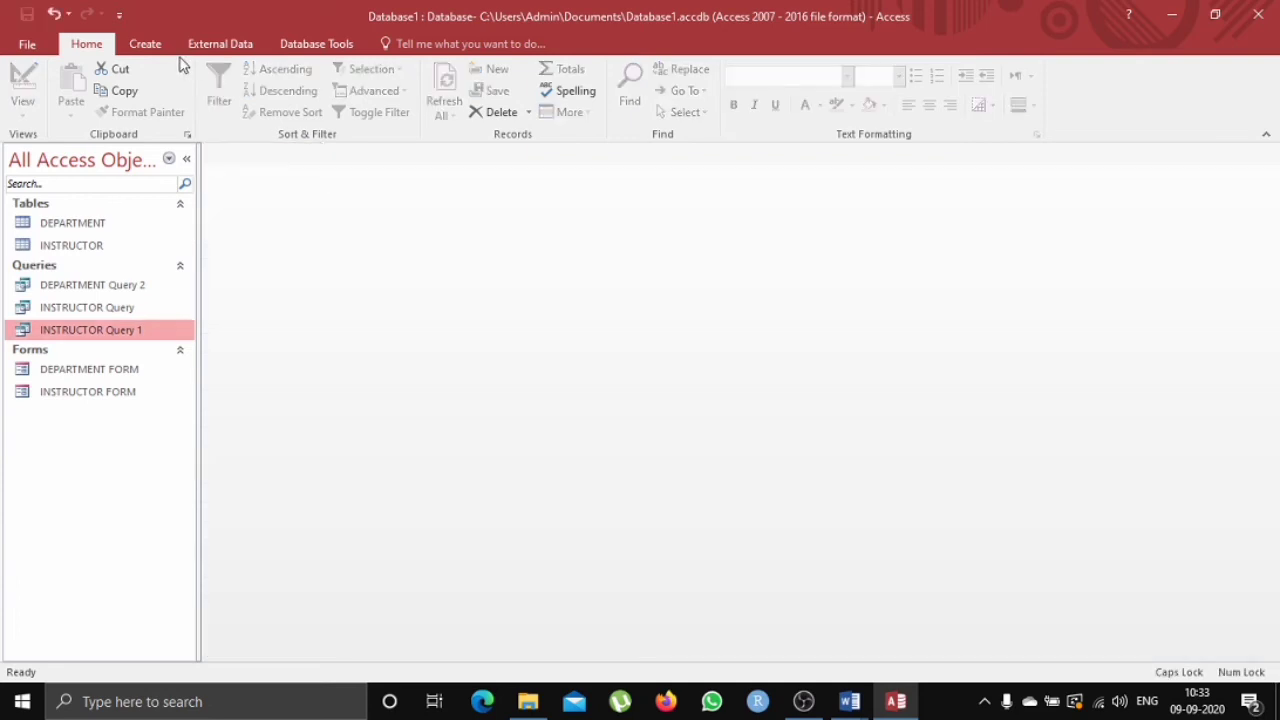
Create a Simple Query Wizard detail query with all INSTRUCTOR fields, titled INSTRUCTOR Query1, opening it in design.
left_click(145, 44)
left_click(238, 92)
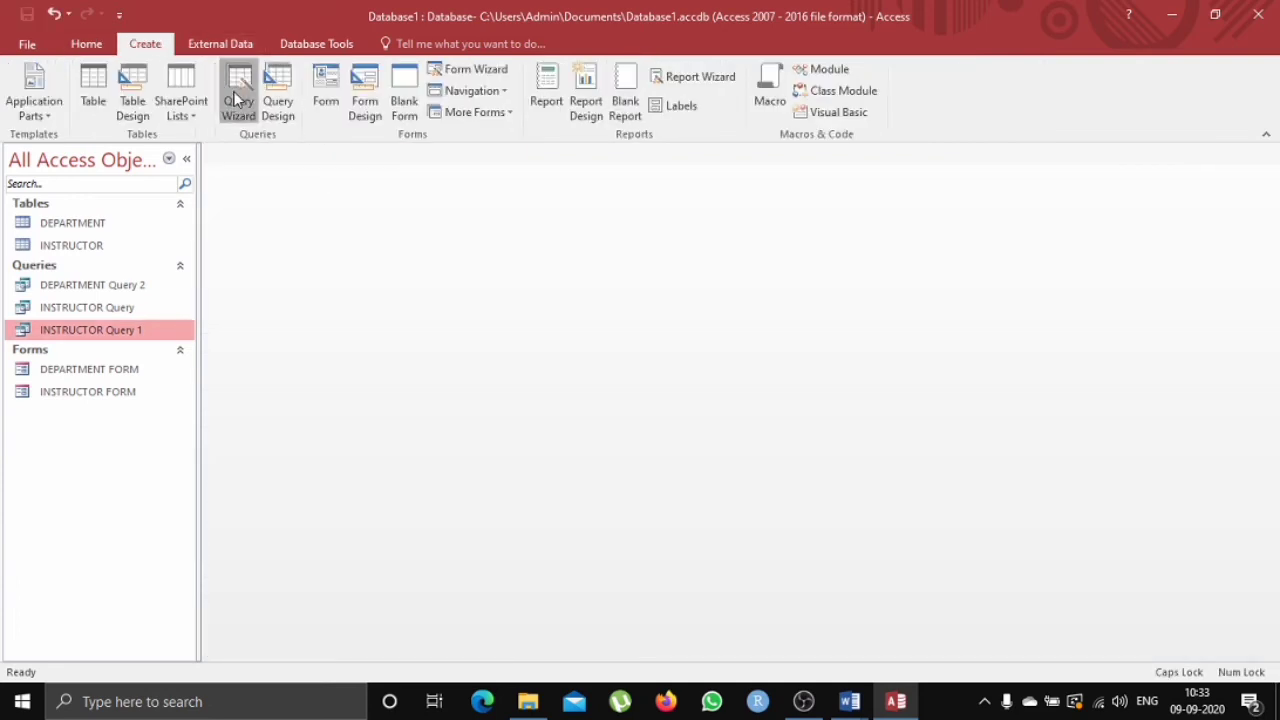
left_click(704, 448)
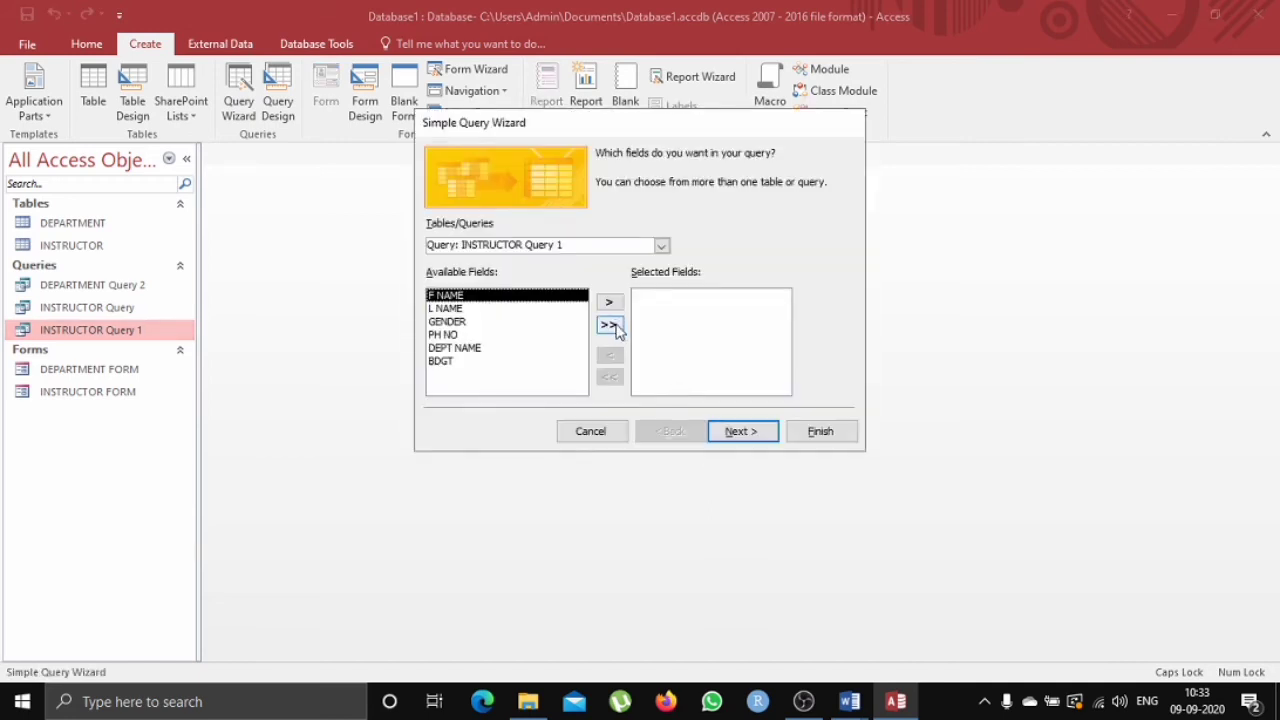
left_click(664, 249)
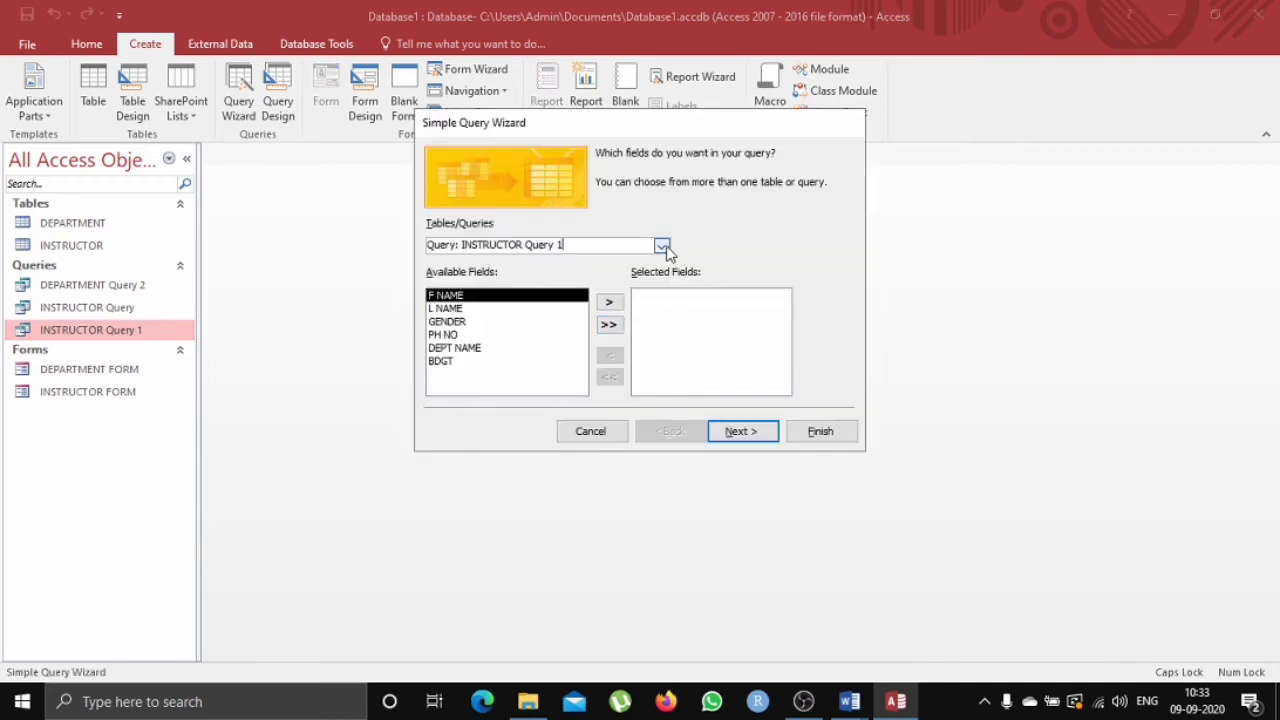
left_click(664, 247)
left_click(604, 276)
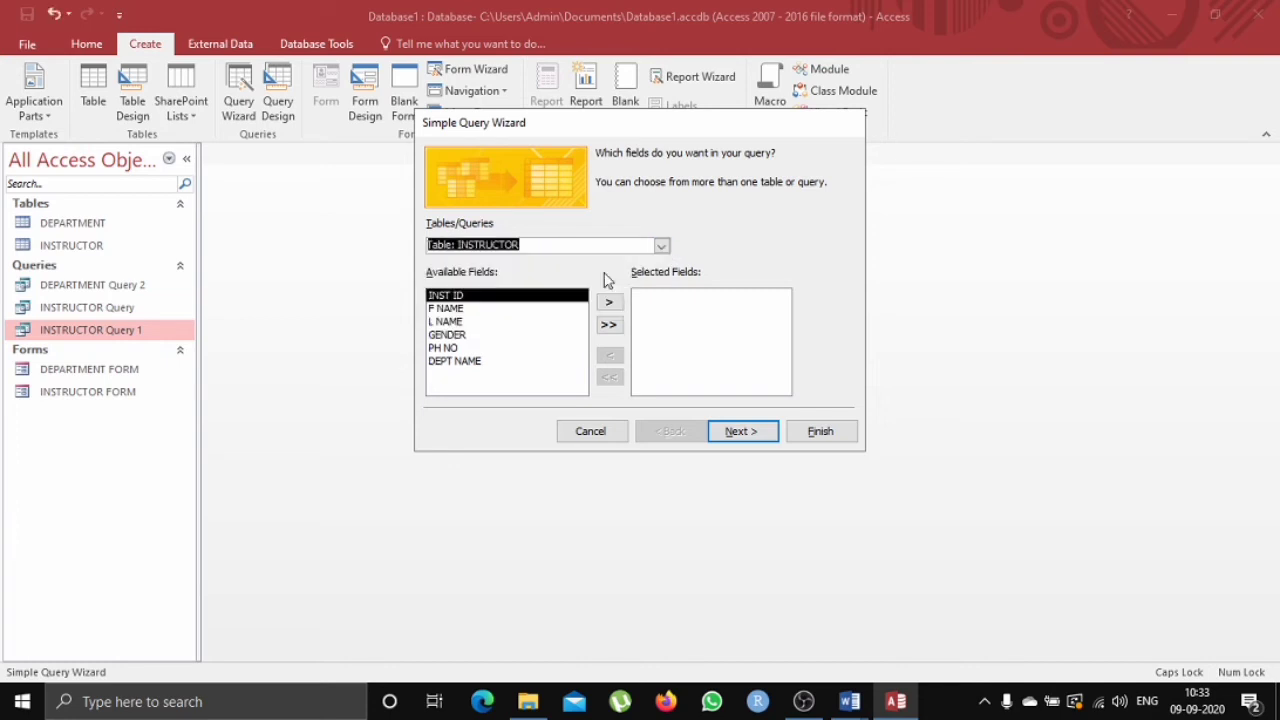
left_click(609, 325)
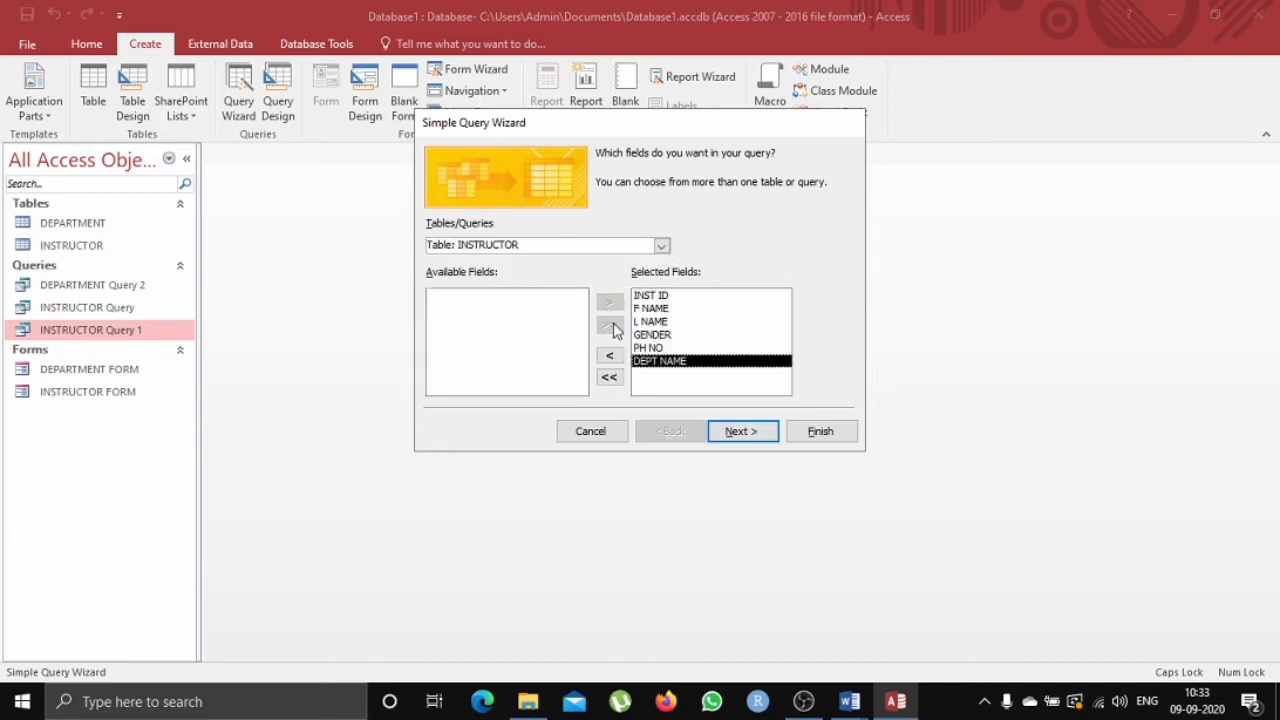
left_click(738, 431)
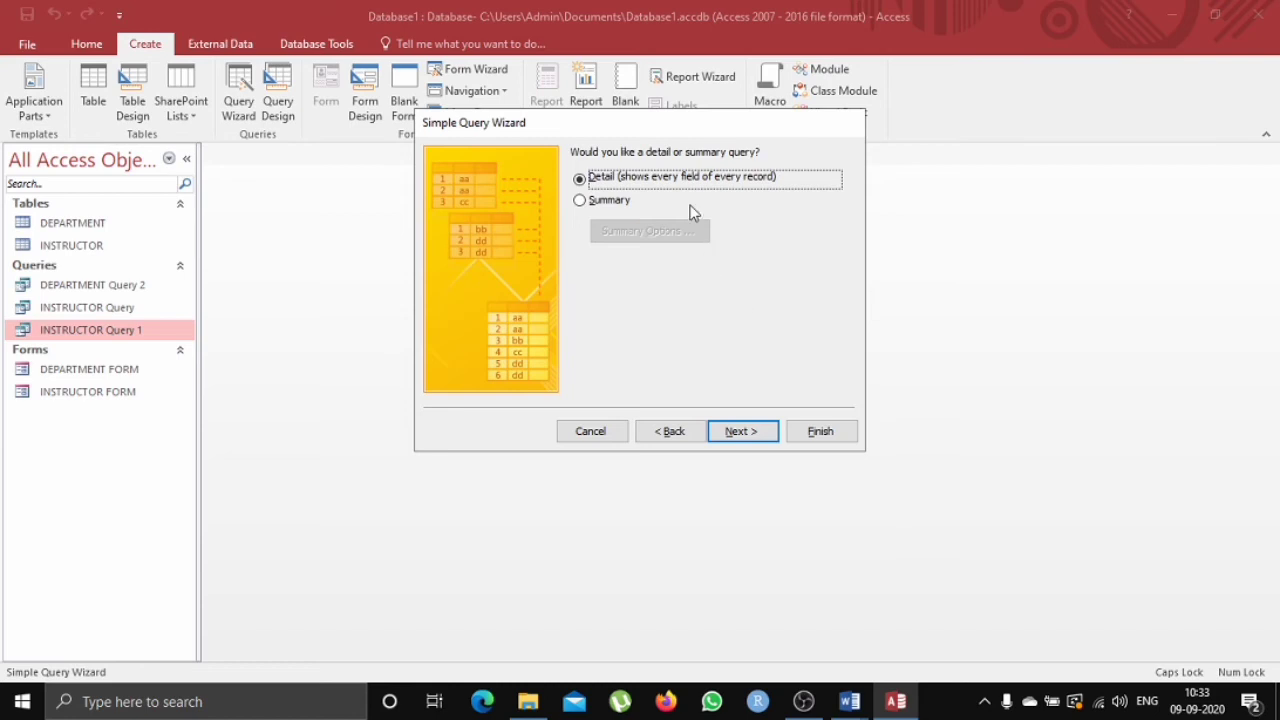
left_click(741, 431)
left_click(686, 334)
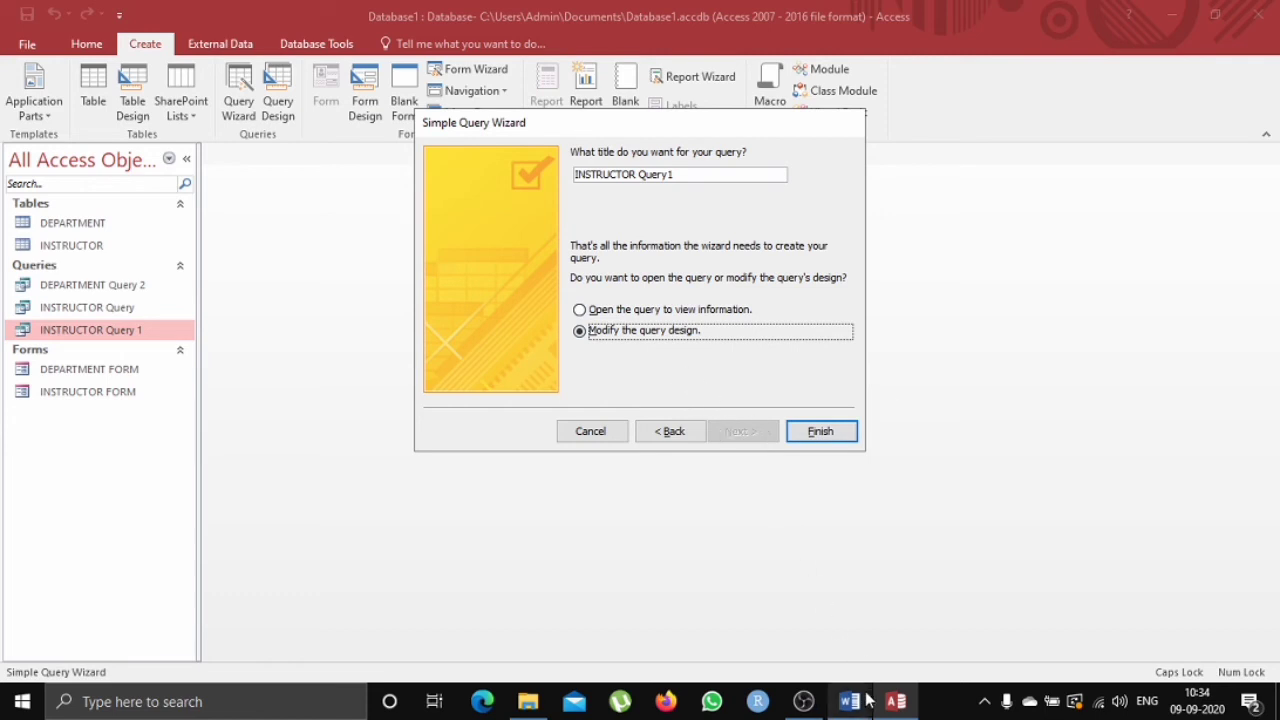
mouse_move(868, 702)
left_click(790, 665)
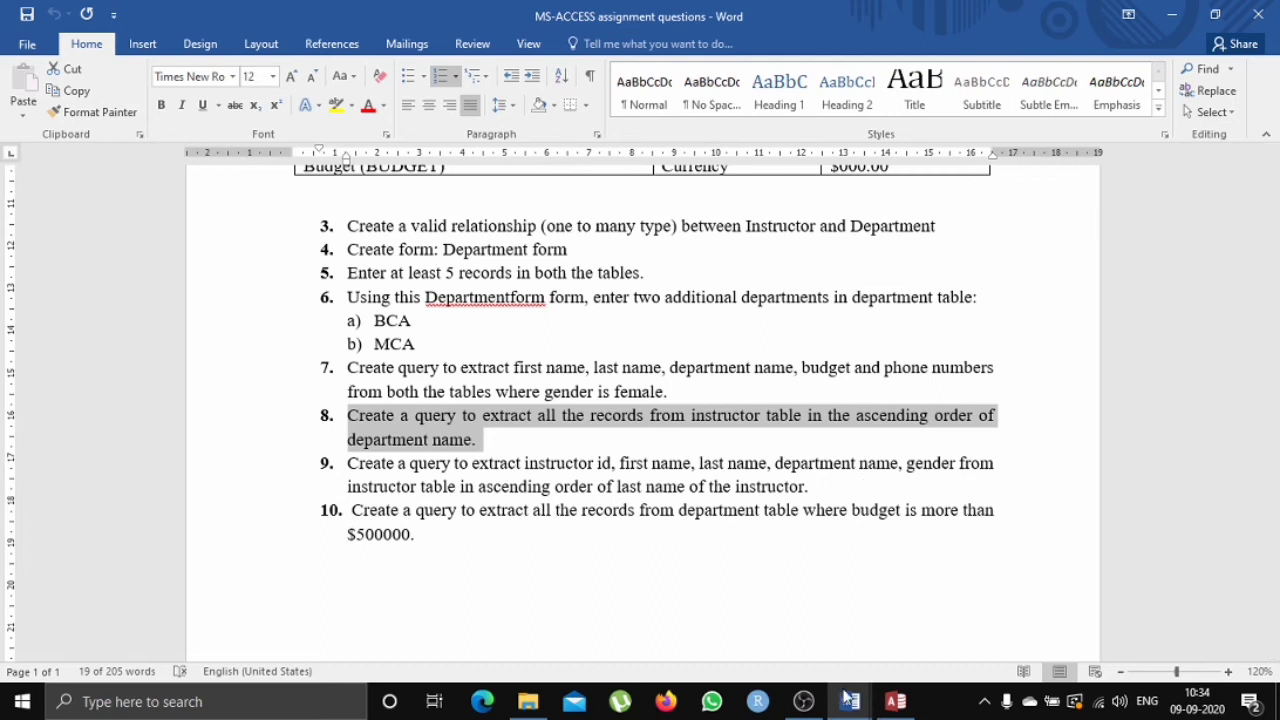
left_click(895, 701)
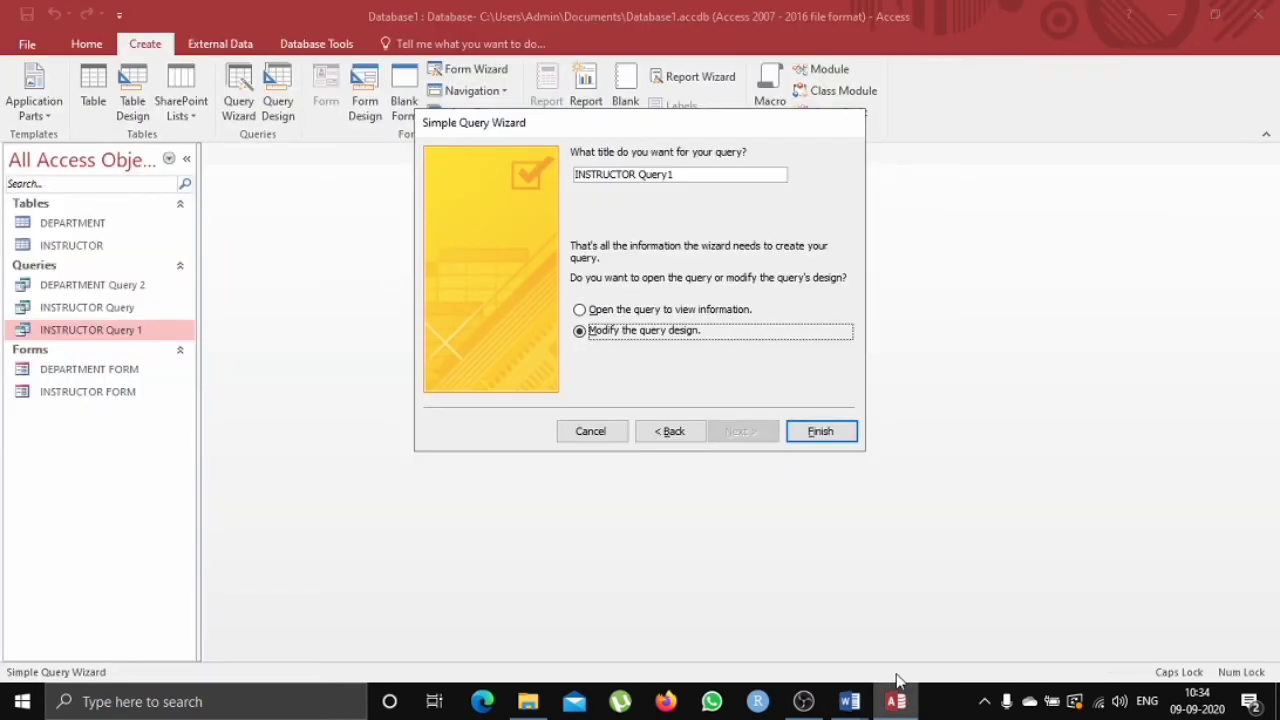
left_click(828, 440)
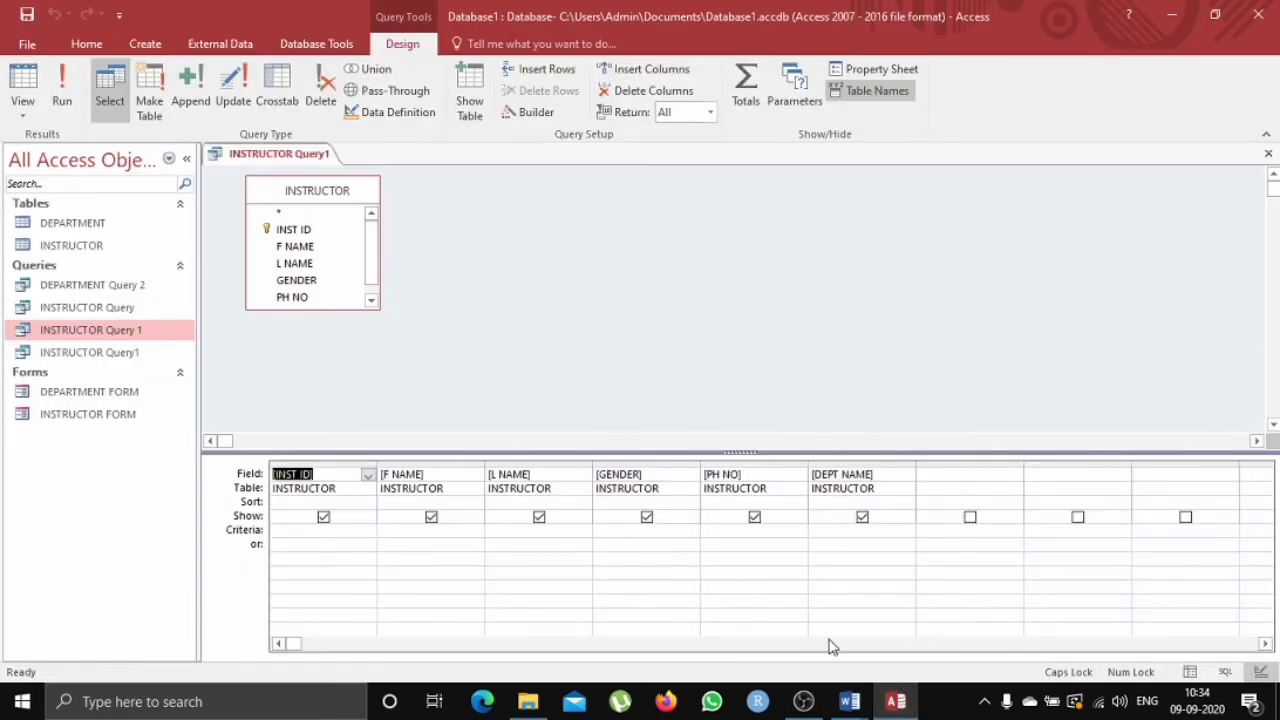
Sort the DEPT NAME column in ascending order and run the query.
mouse_move(850, 701)
left_click(810, 635)
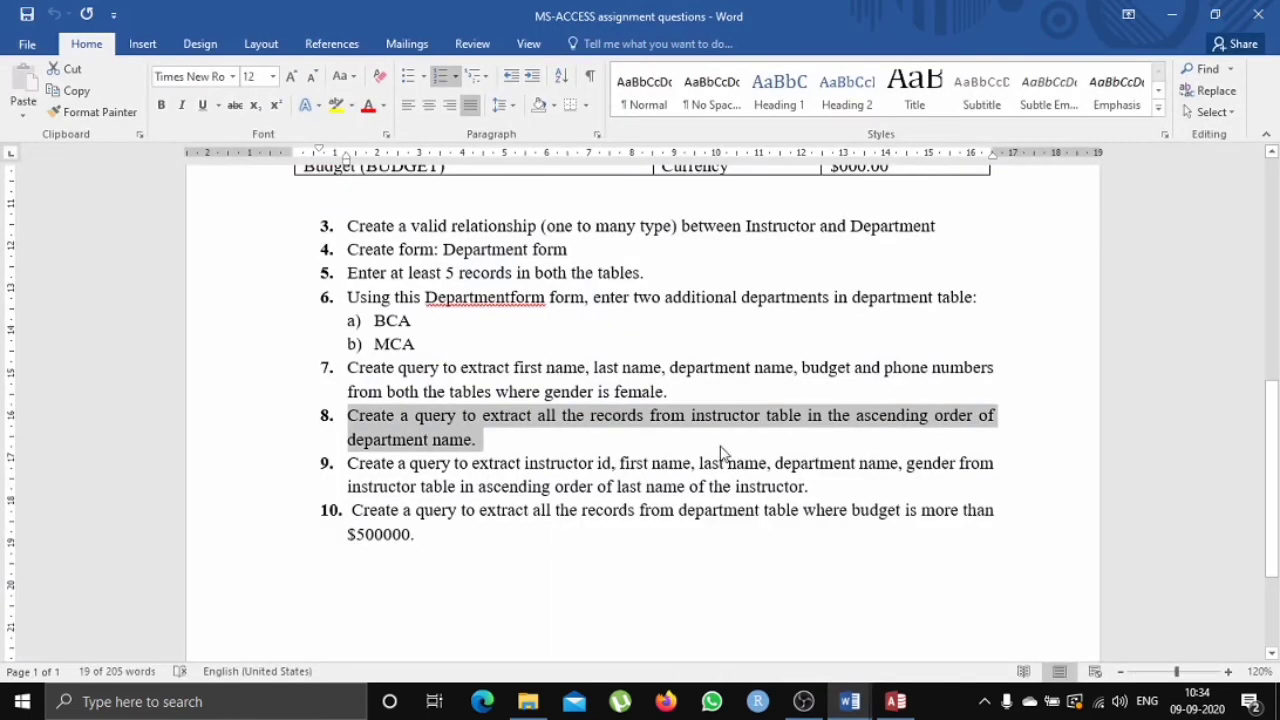
left_click(907, 701)
left_click_drag(876, 489, 848, 490)
left_click(846, 504)
left_click(905, 504)
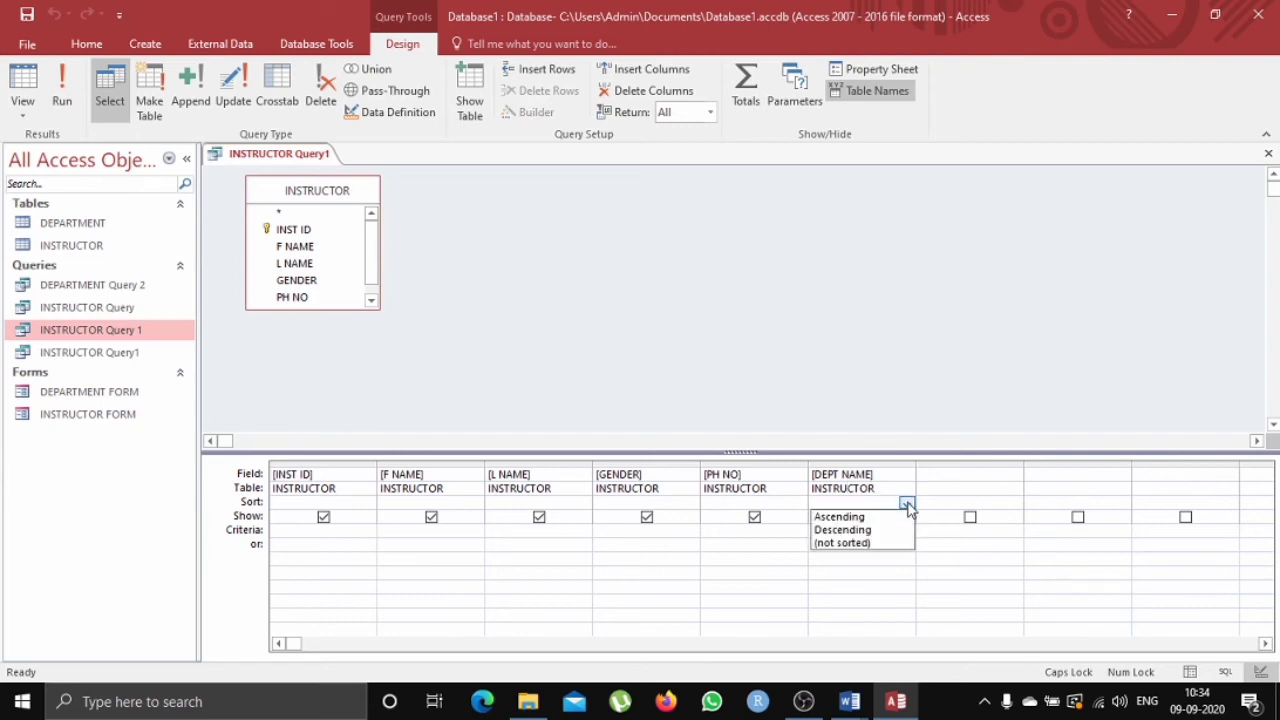
left_click(884, 521)
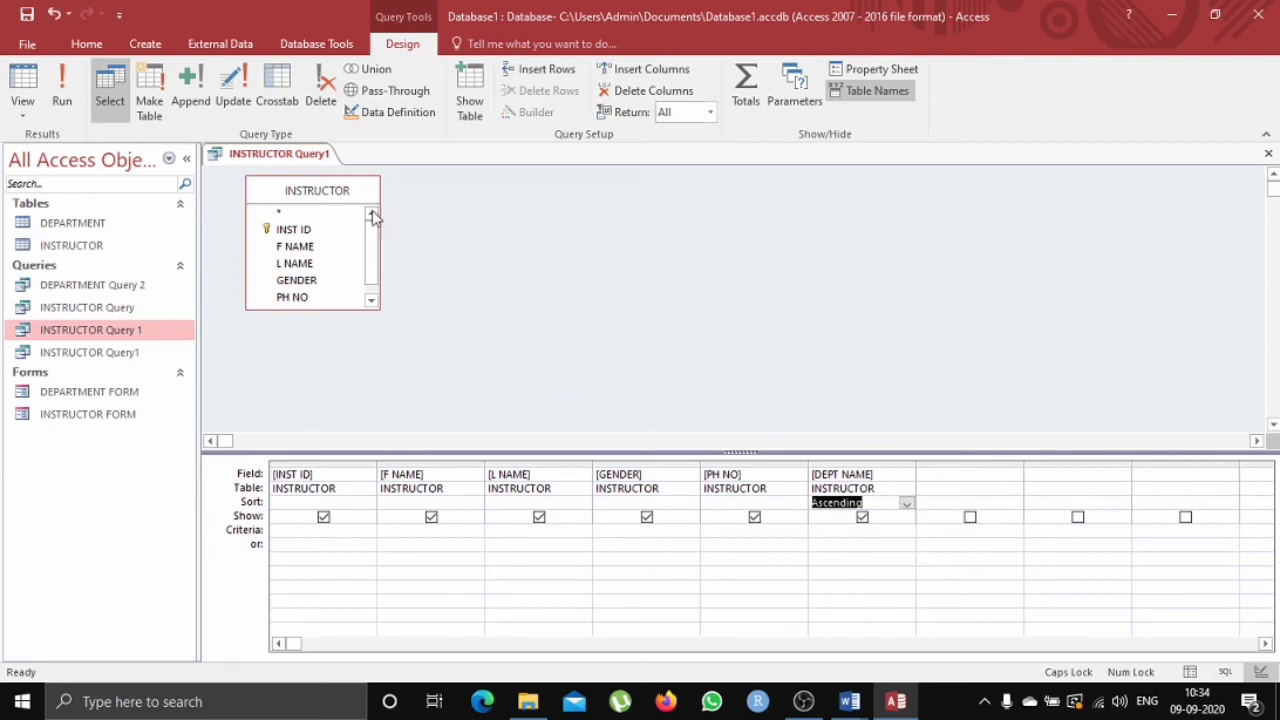
left_click(48, 76)
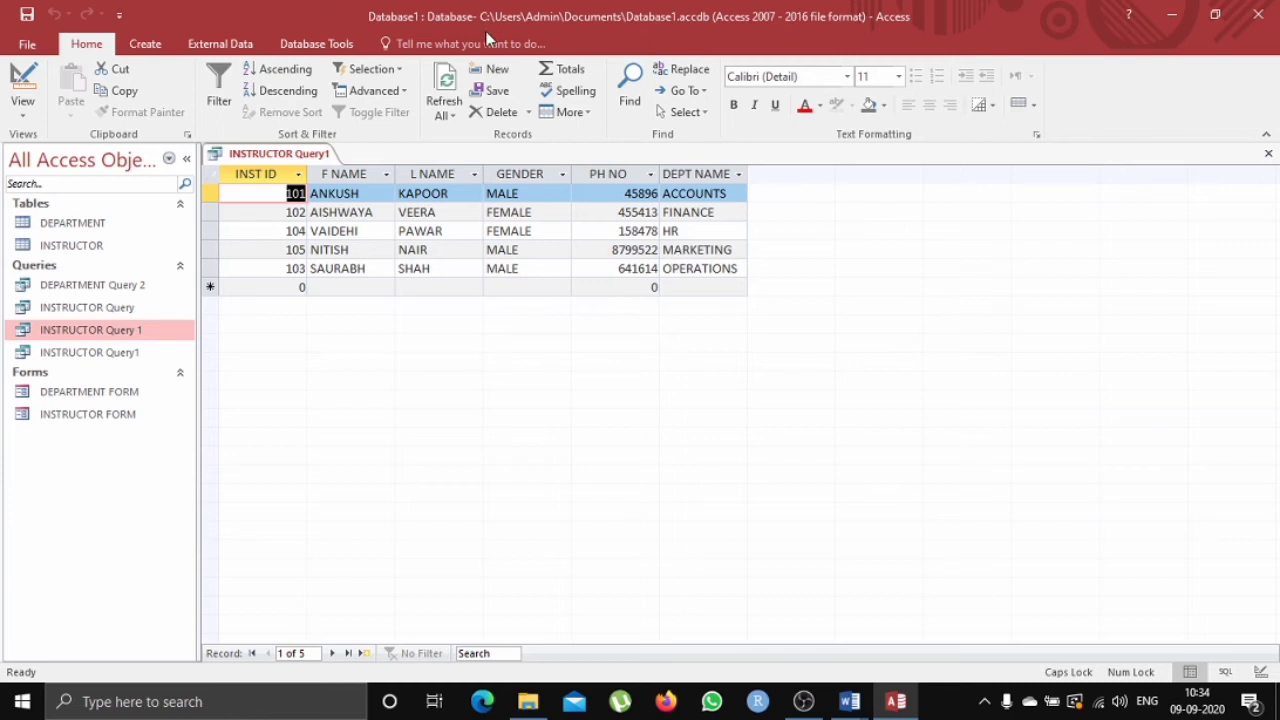
Save and close the INSTRUCTOR Query1 tab.
right_click(308, 153)
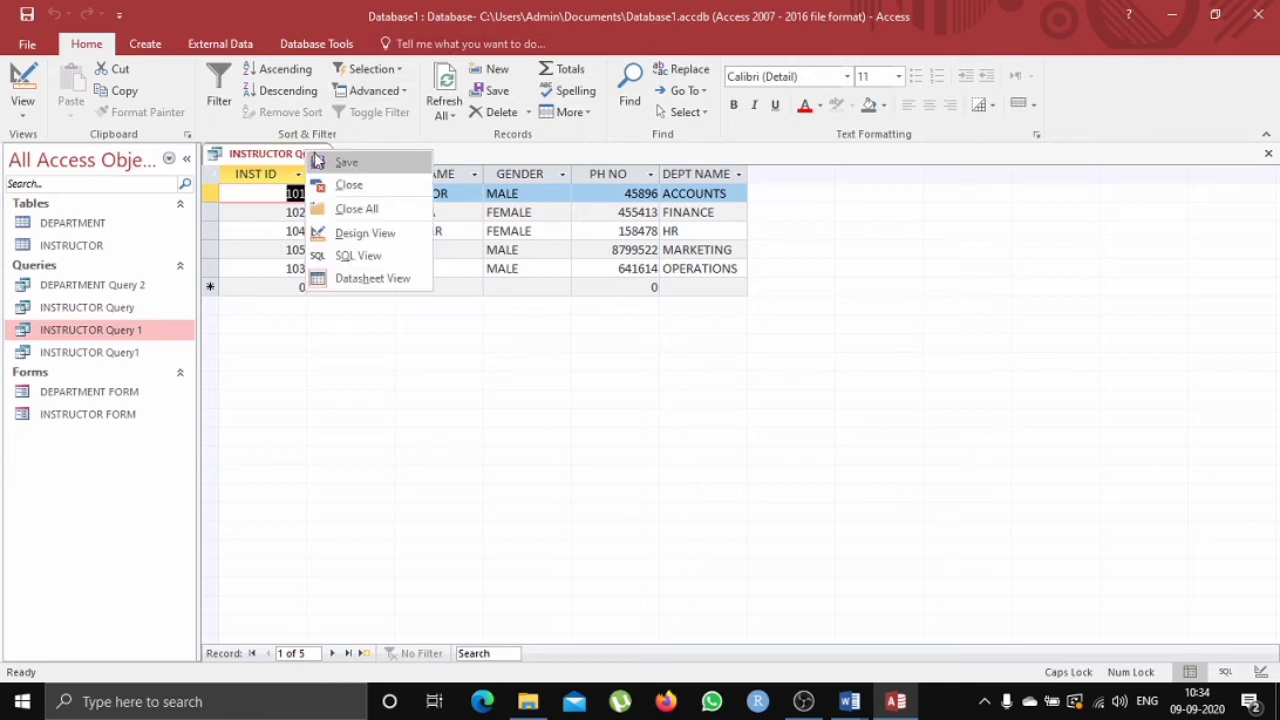
left_click(316, 160)
right_click(318, 155)
left_click(345, 184)
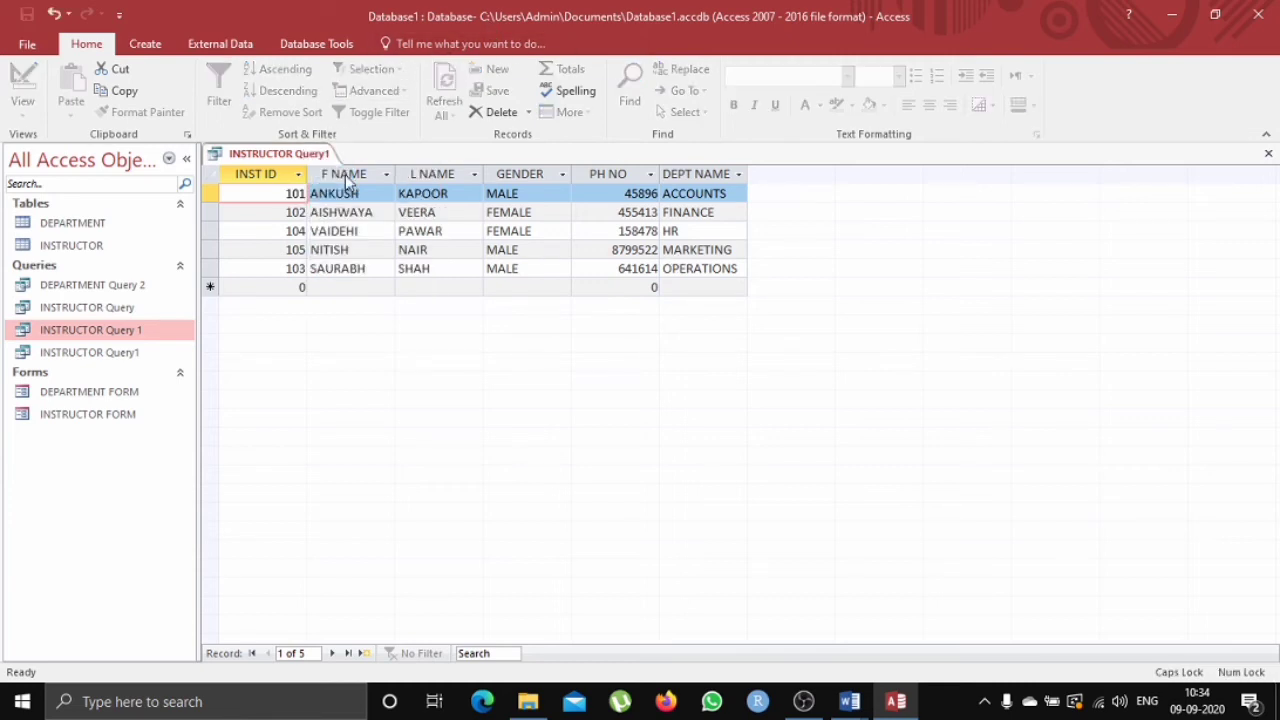
Rename the INSTRUCTOR Query in the navigation pane as INSTRUCTOR Query 4.
left_click(148, 308)
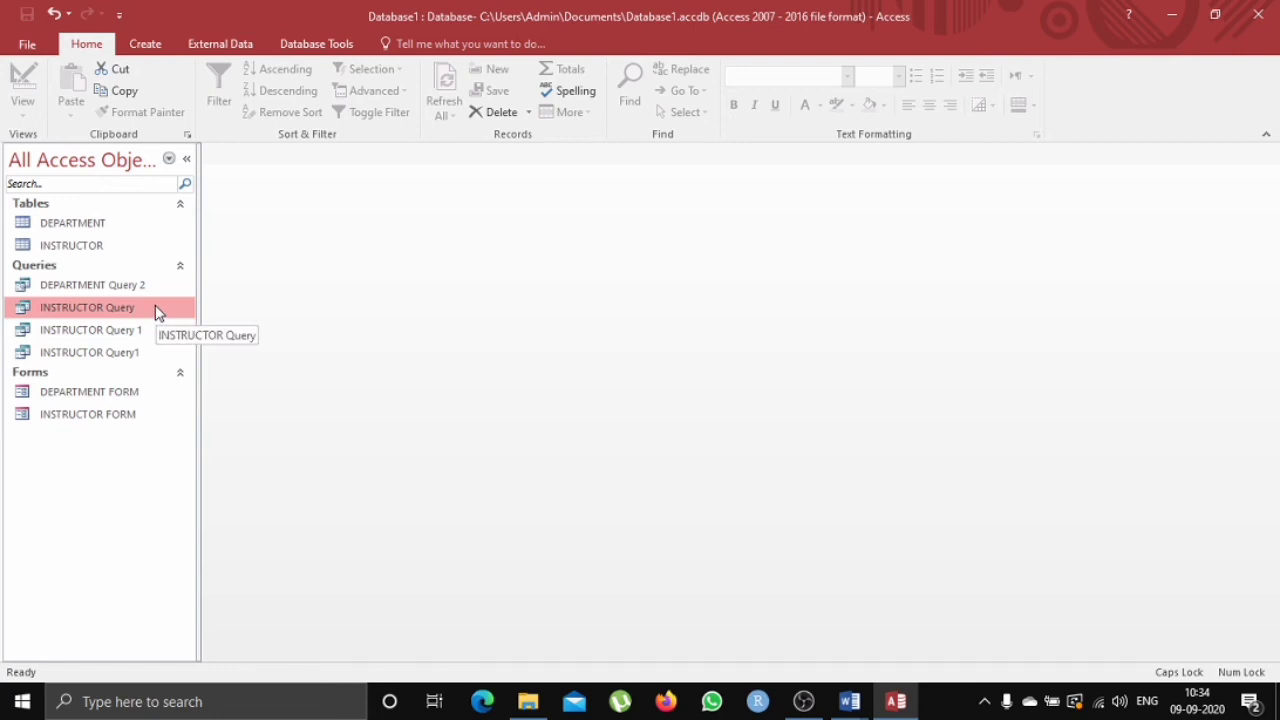
right_click(155, 313)
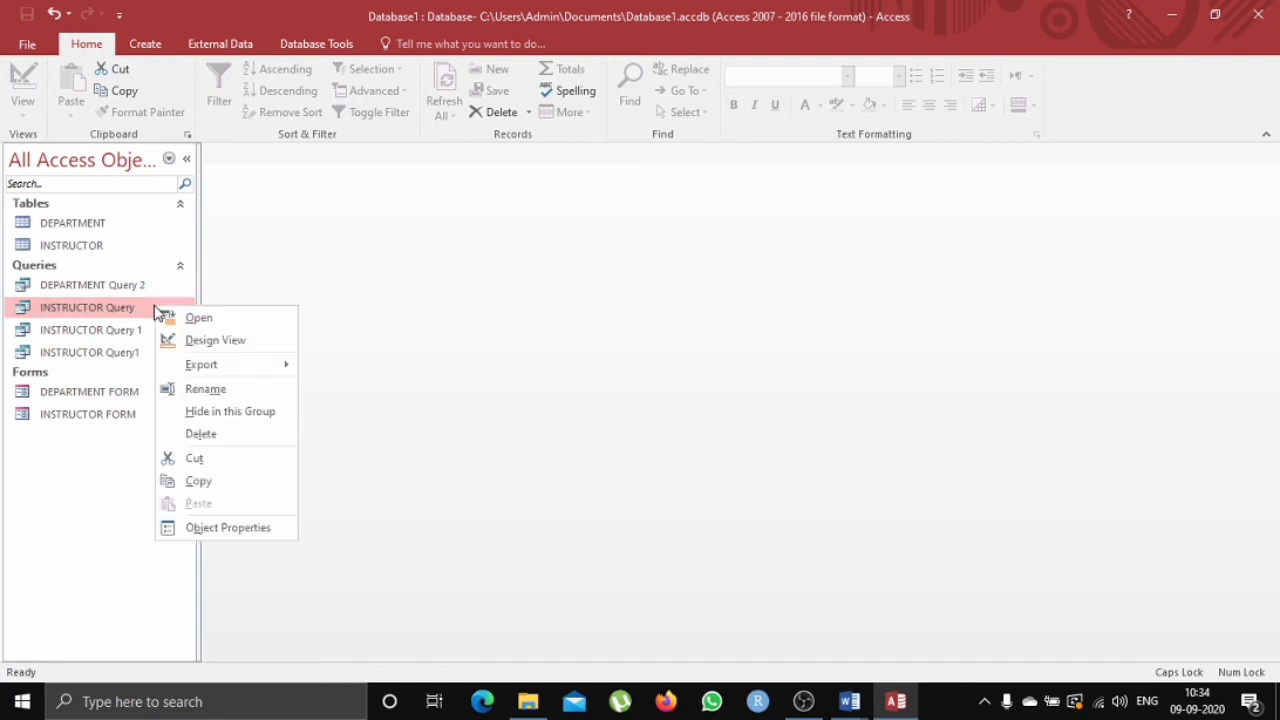
left_click(218, 392)
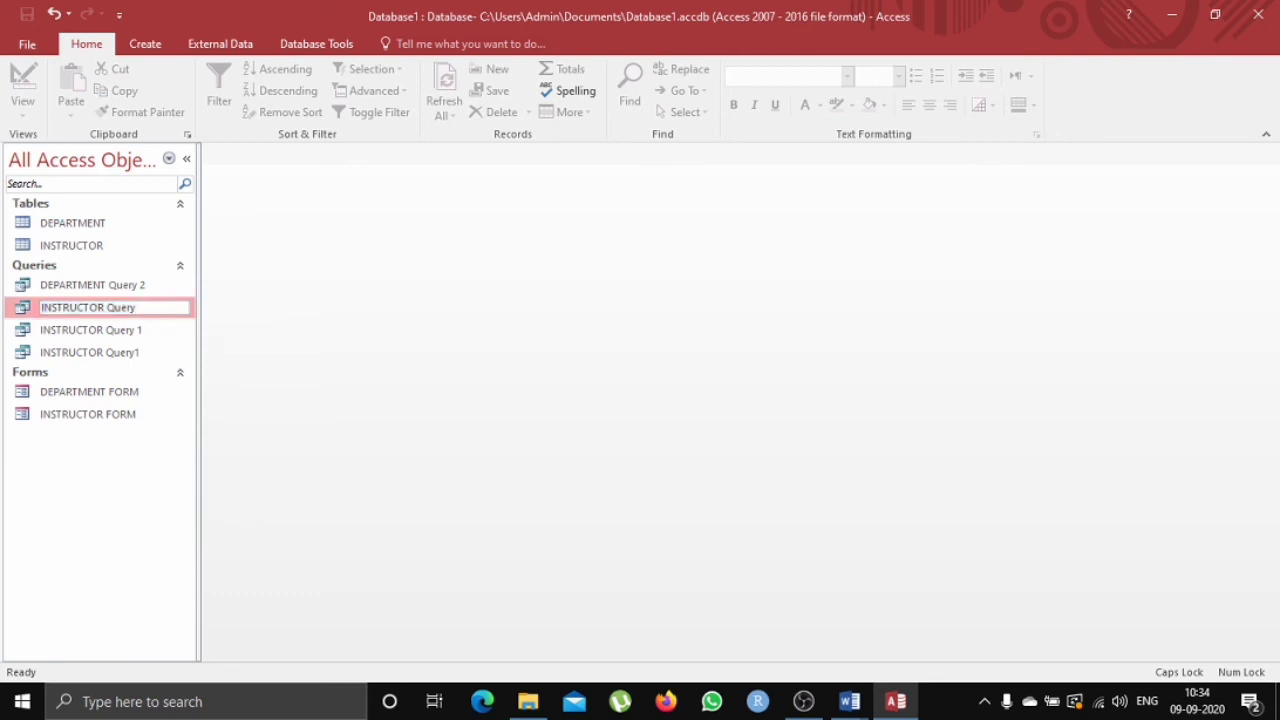
key("Return")
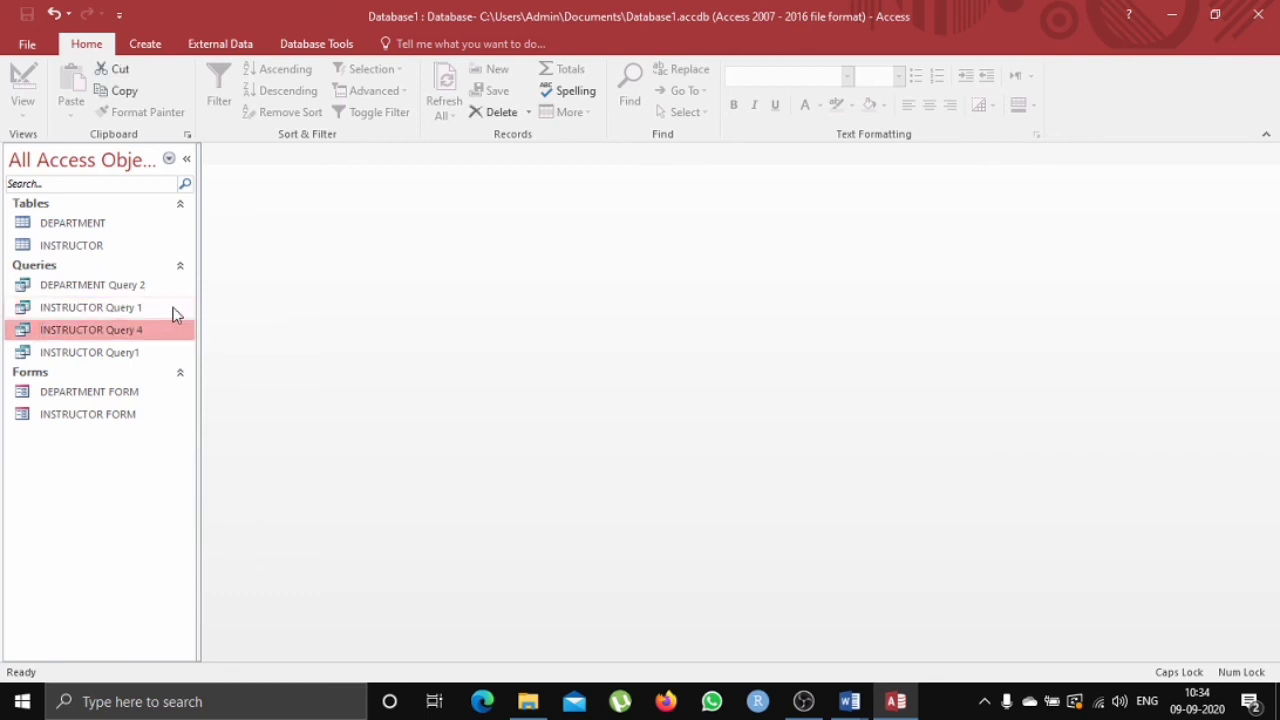
Switch to the MS-ACCESS assignment questions document and highlight task 9's sorting requirement by last name.
left_click(850, 701)
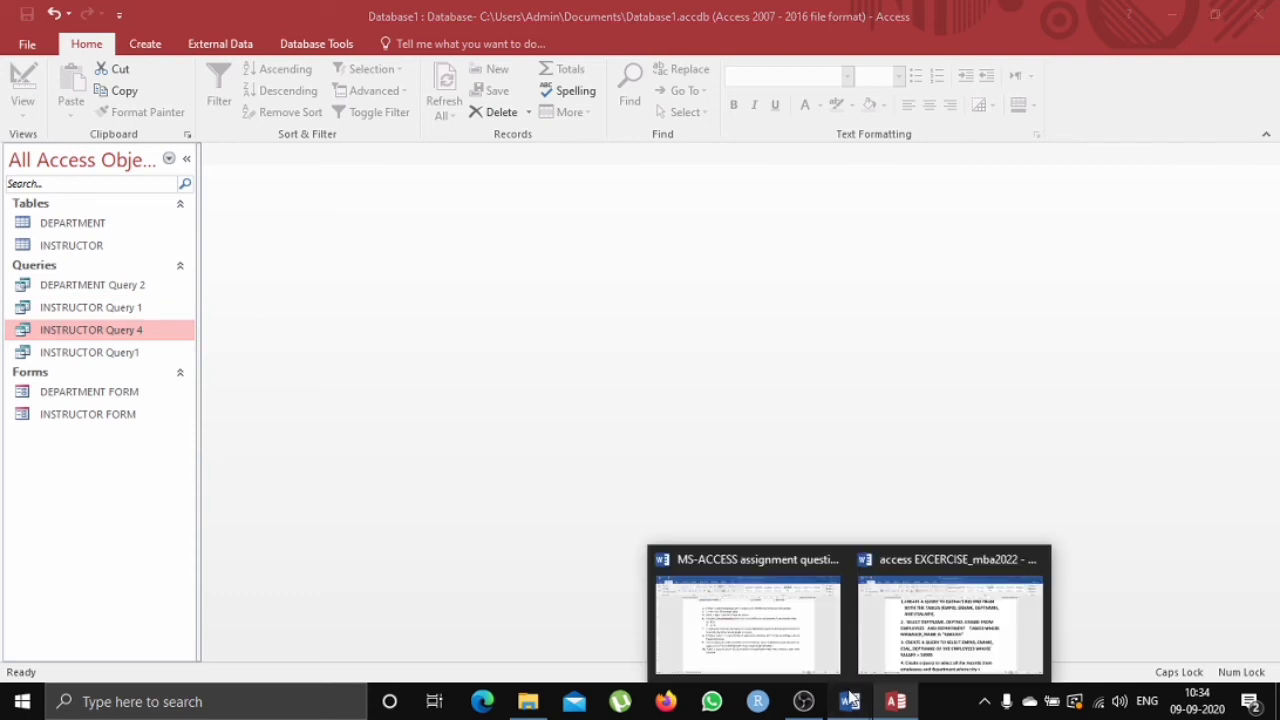
left_click(757, 648)
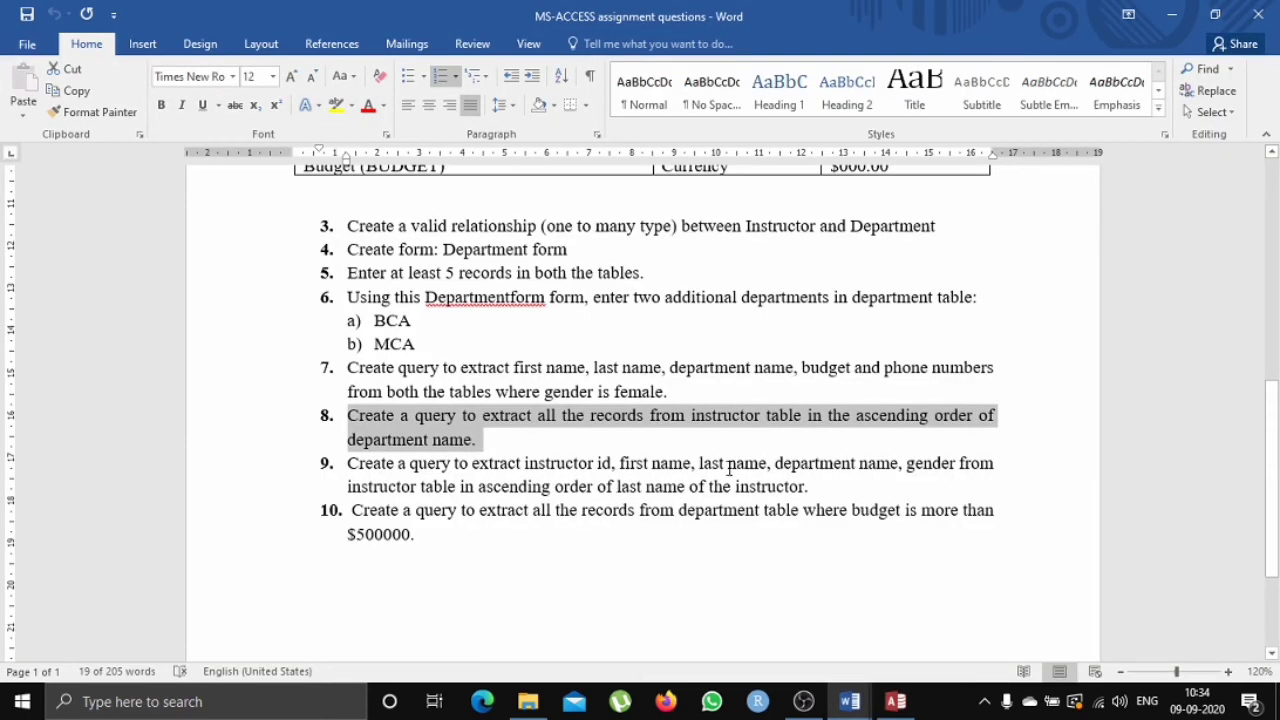
left_click(810, 486)
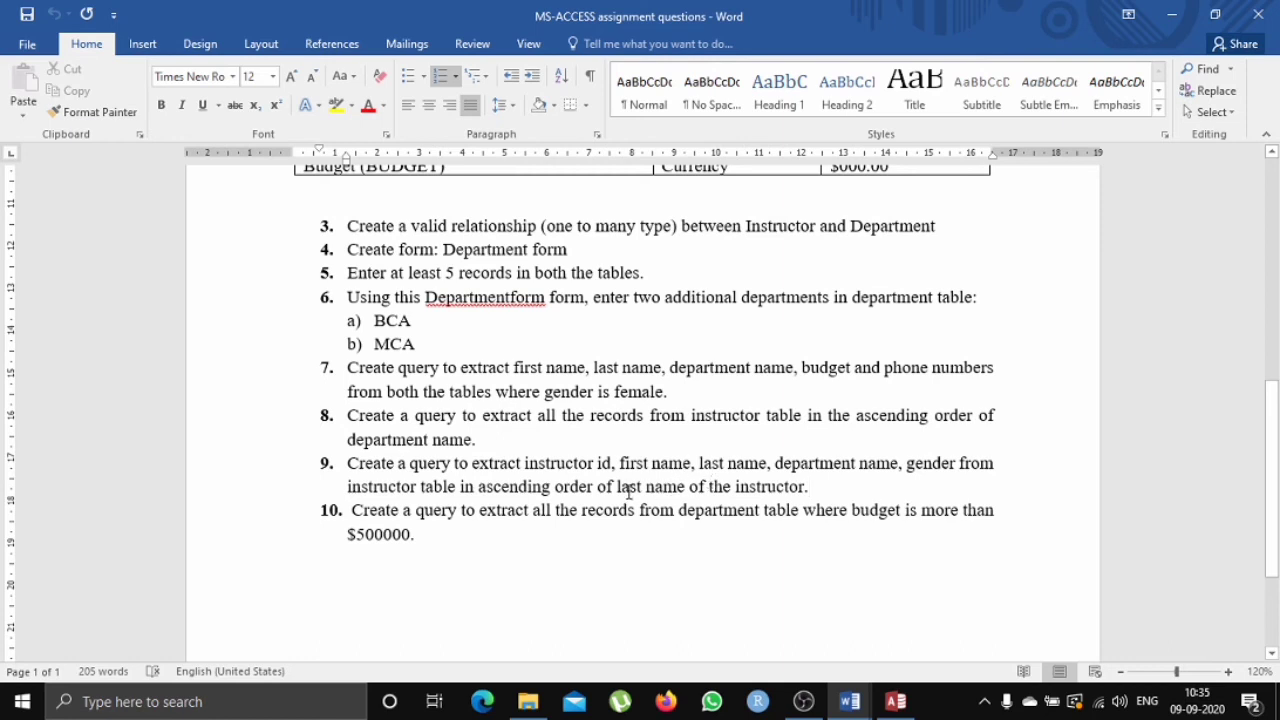
left_click_drag(498, 489, 670, 492)
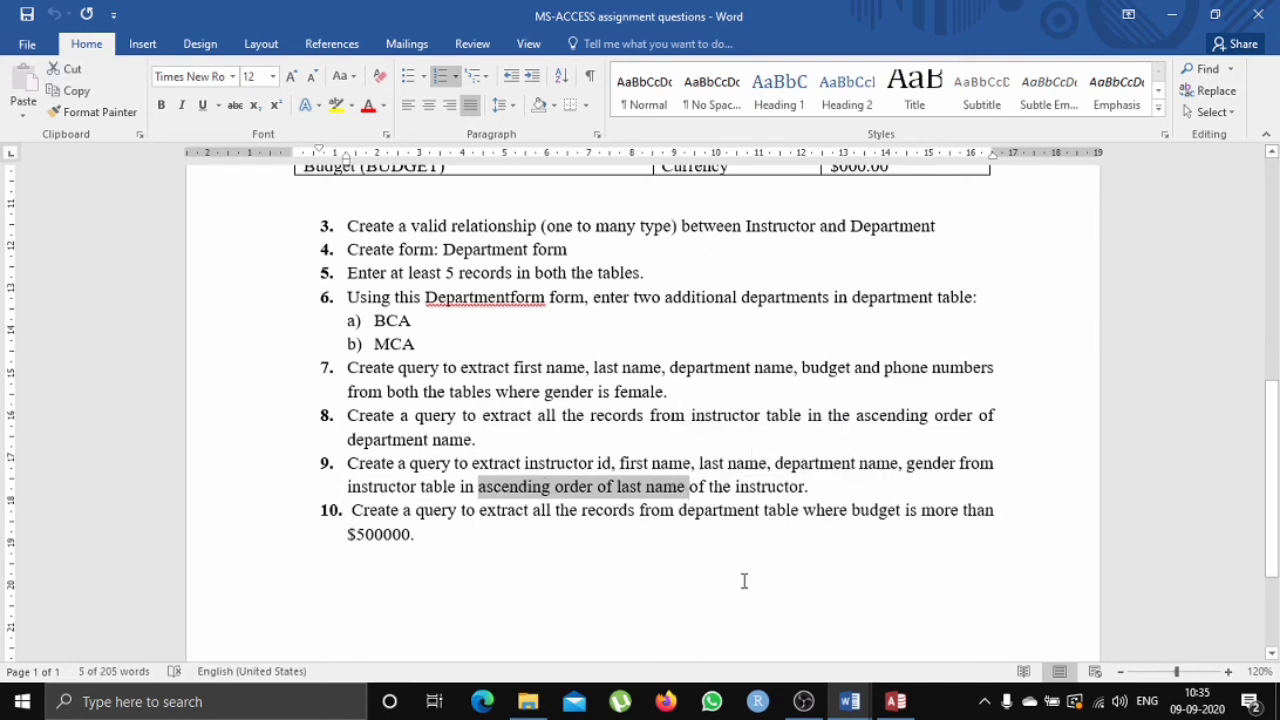
left_click(748, 635)
Create a Simple Query Wizard detail query with all INSTRUCTOR fields, titled INSTRUCTOR Query, opening it in design.
left_click(894, 703)
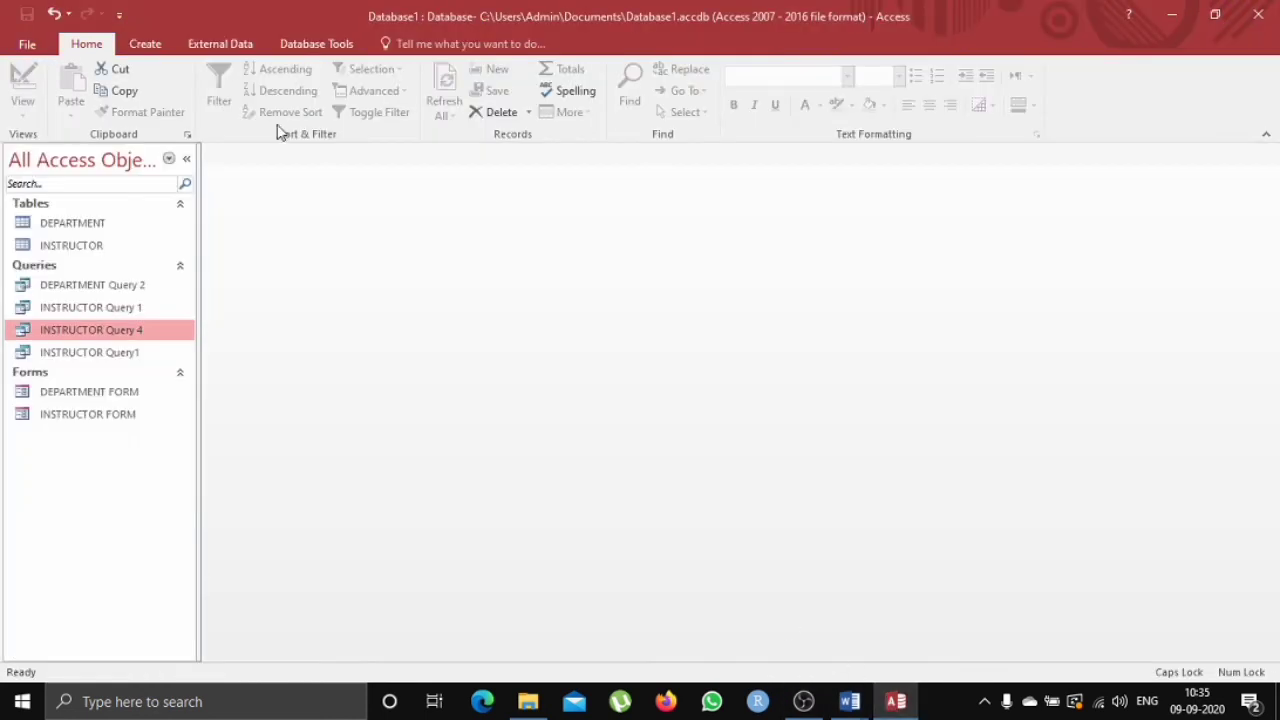
left_click(160, 46)
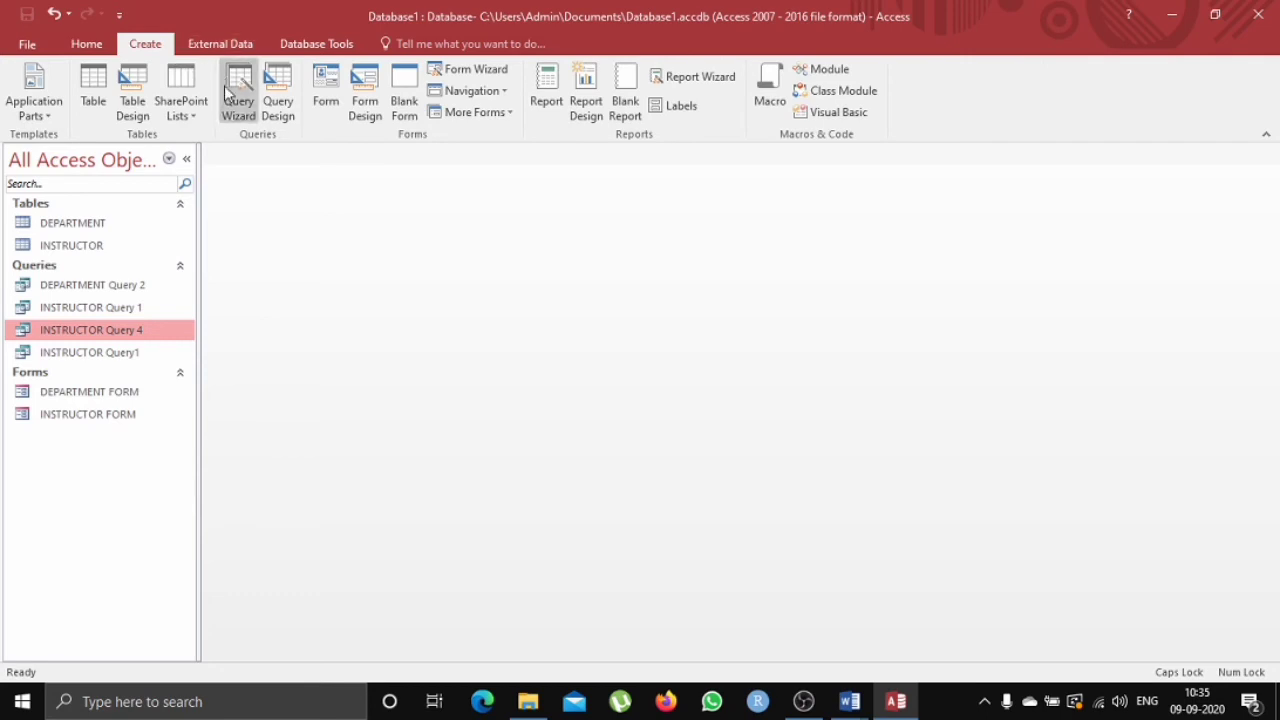
left_click(238, 95)
left_click(713, 446)
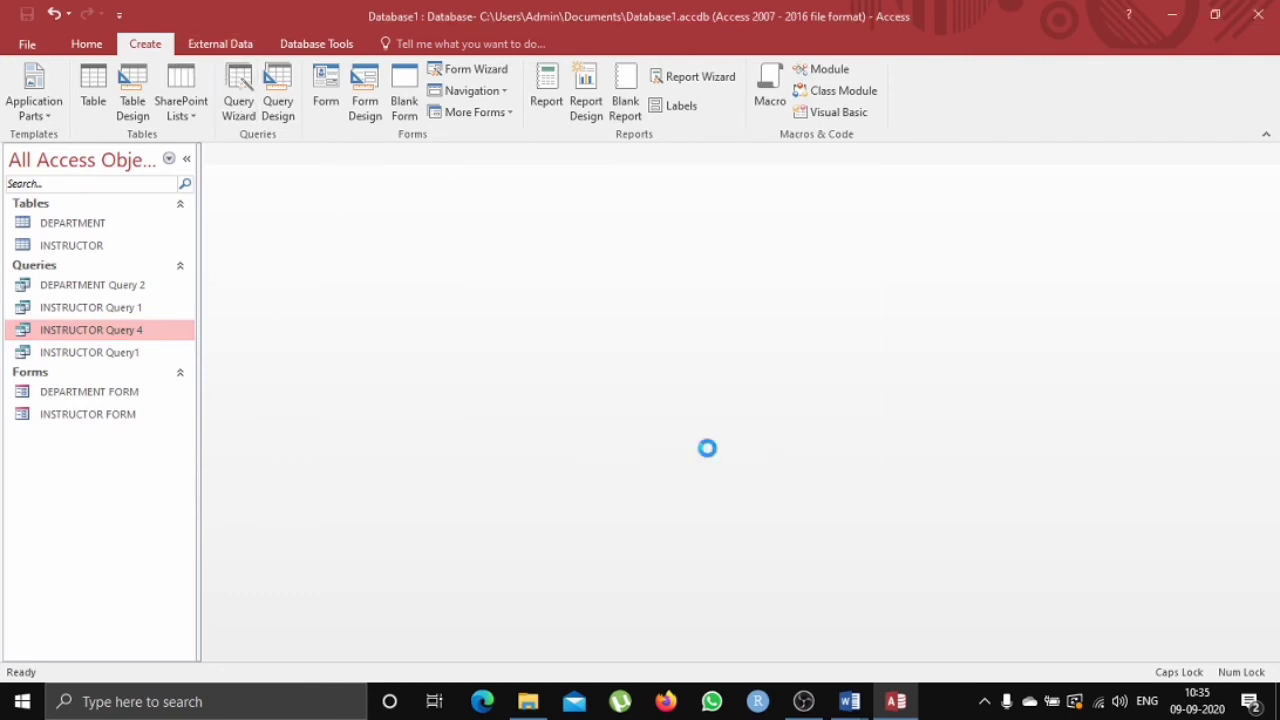
left_click(662, 246)
left_click(605, 275)
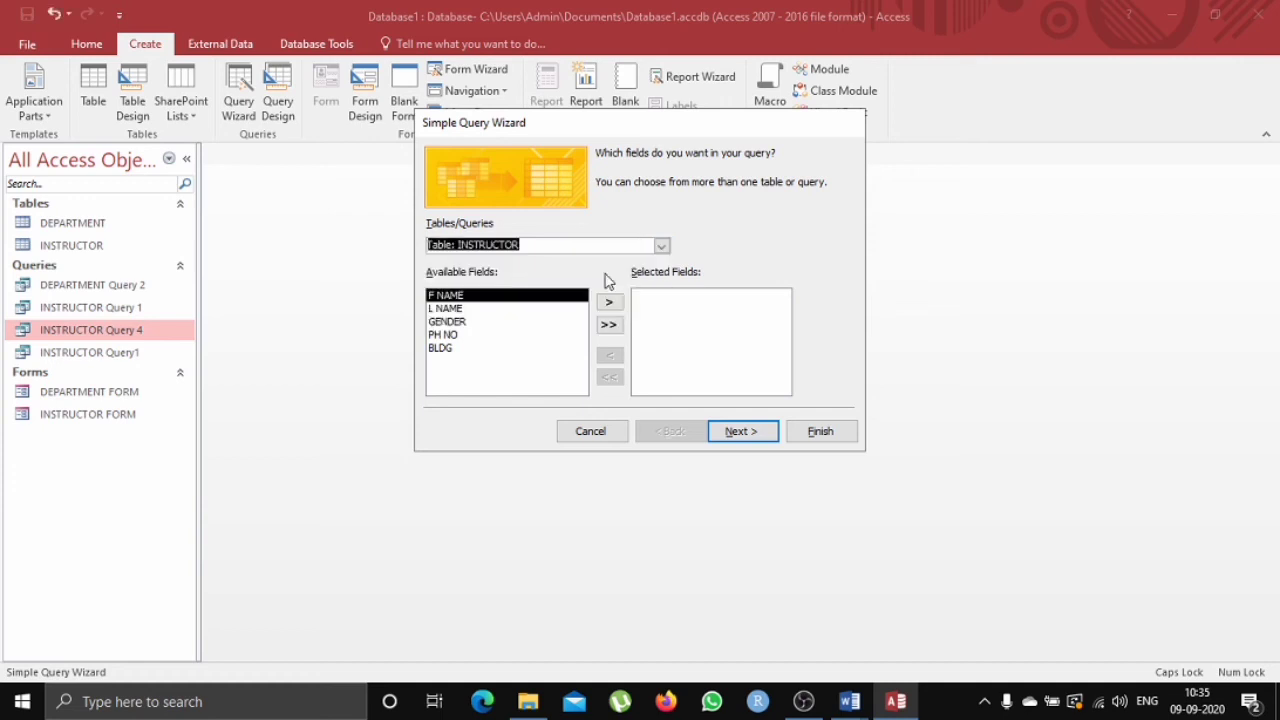
left_click(608, 327)
left_click(738, 430)
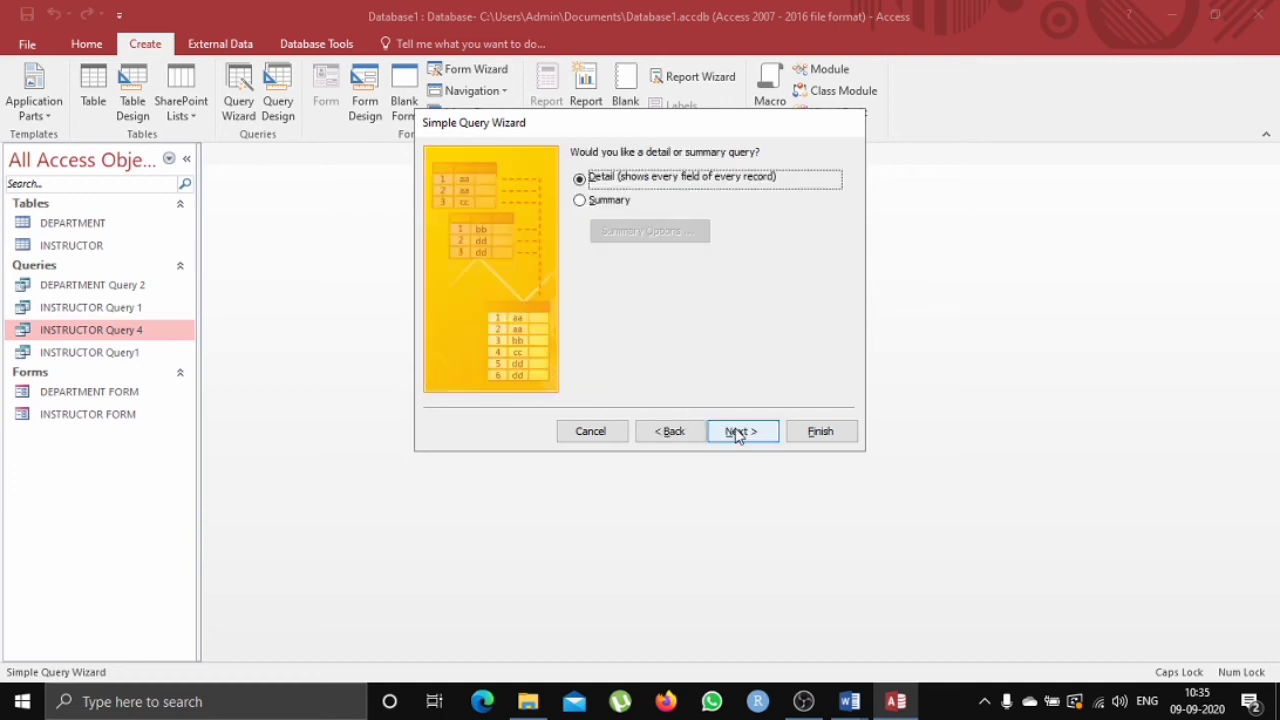
left_click(740, 433)
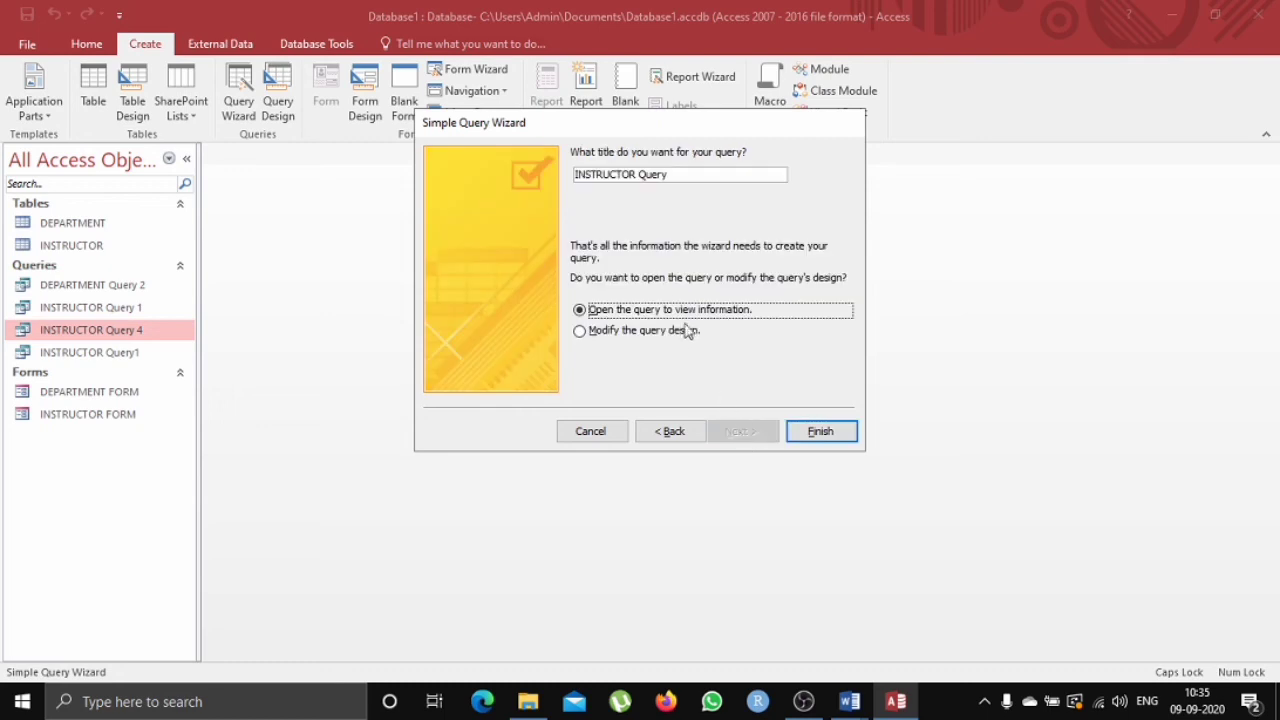
left_click(658, 338)
left_click(813, 431)
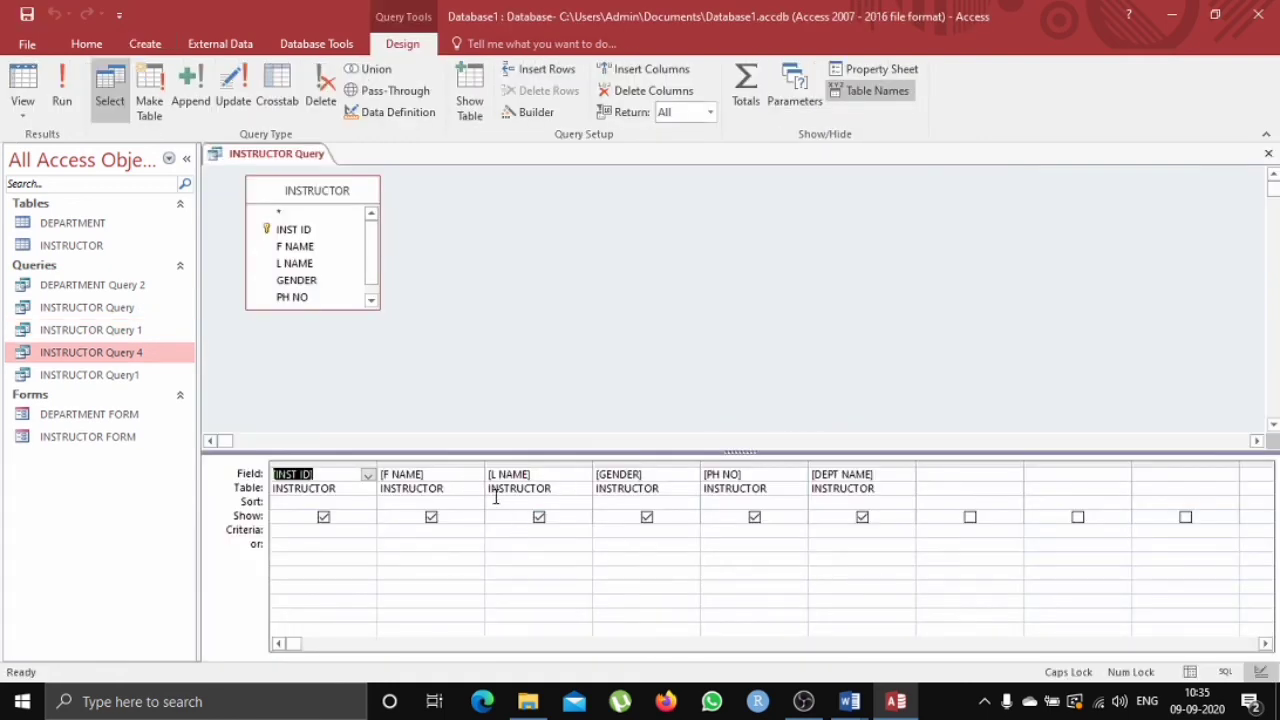
Sort the L NAME column in ascending order and run the query.
left_click(495, 502)
left_click(583, 503)
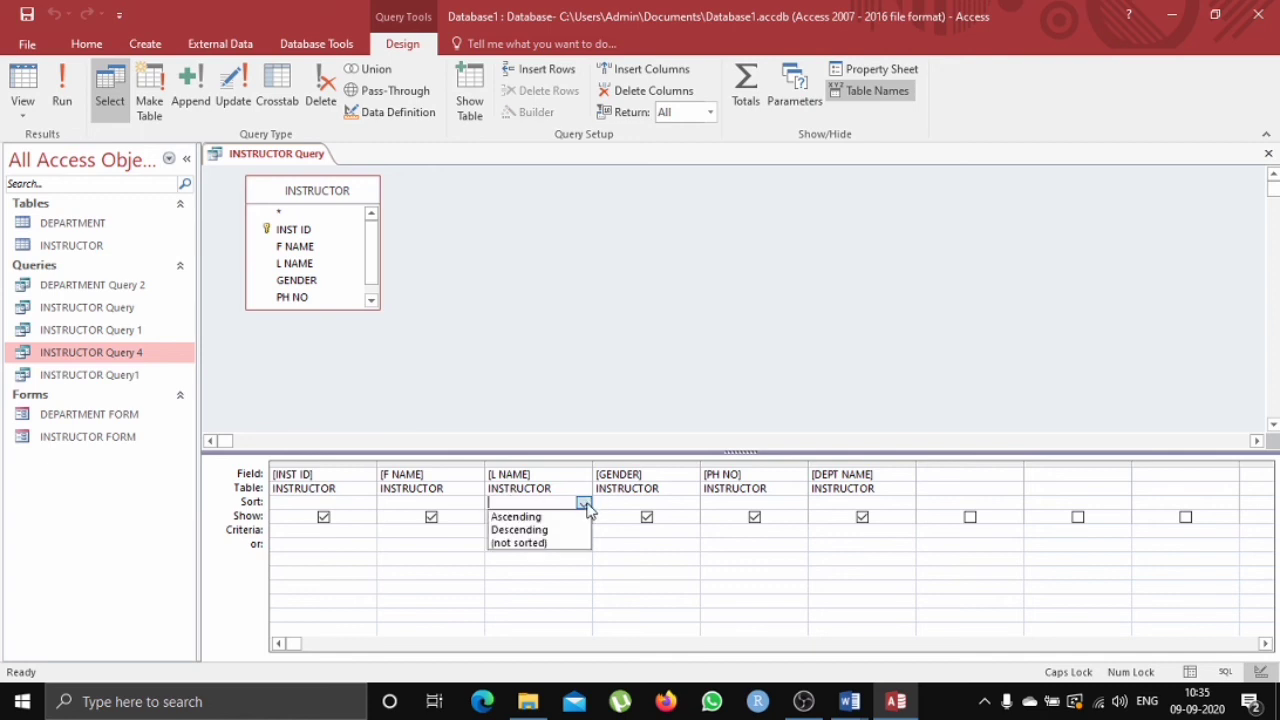
left_click(530, 515)
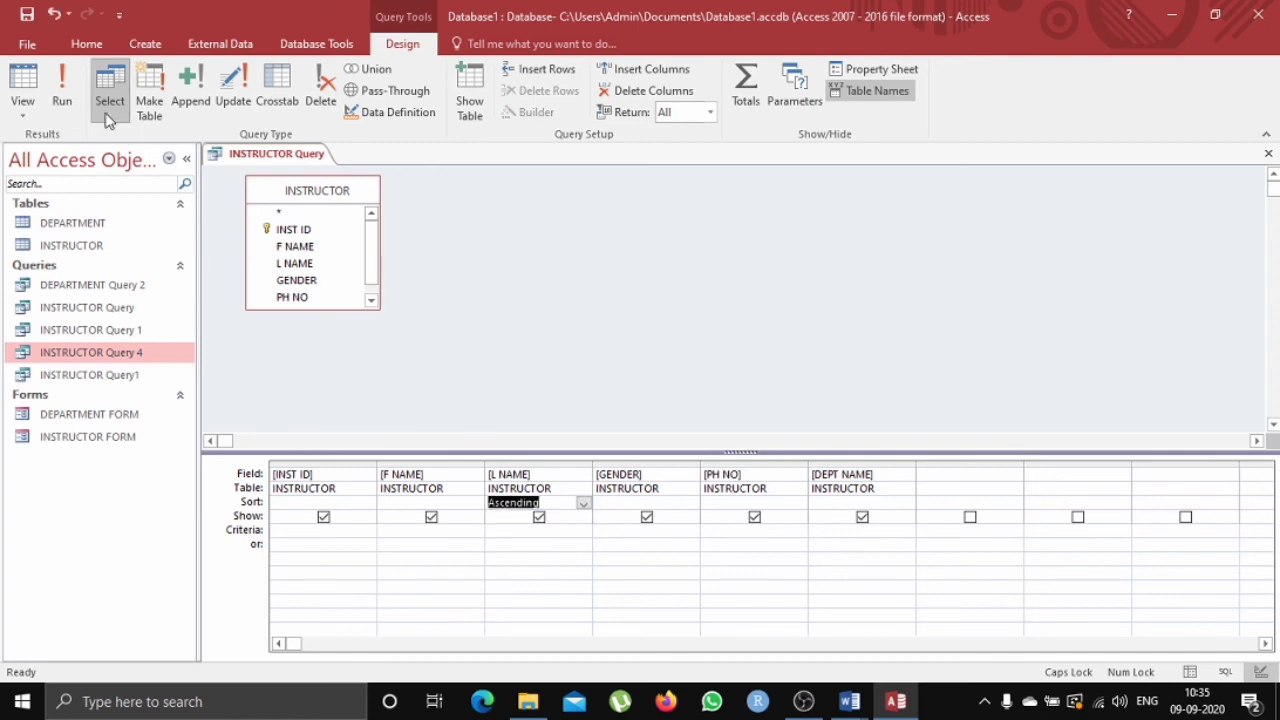
left_click(72, 93)
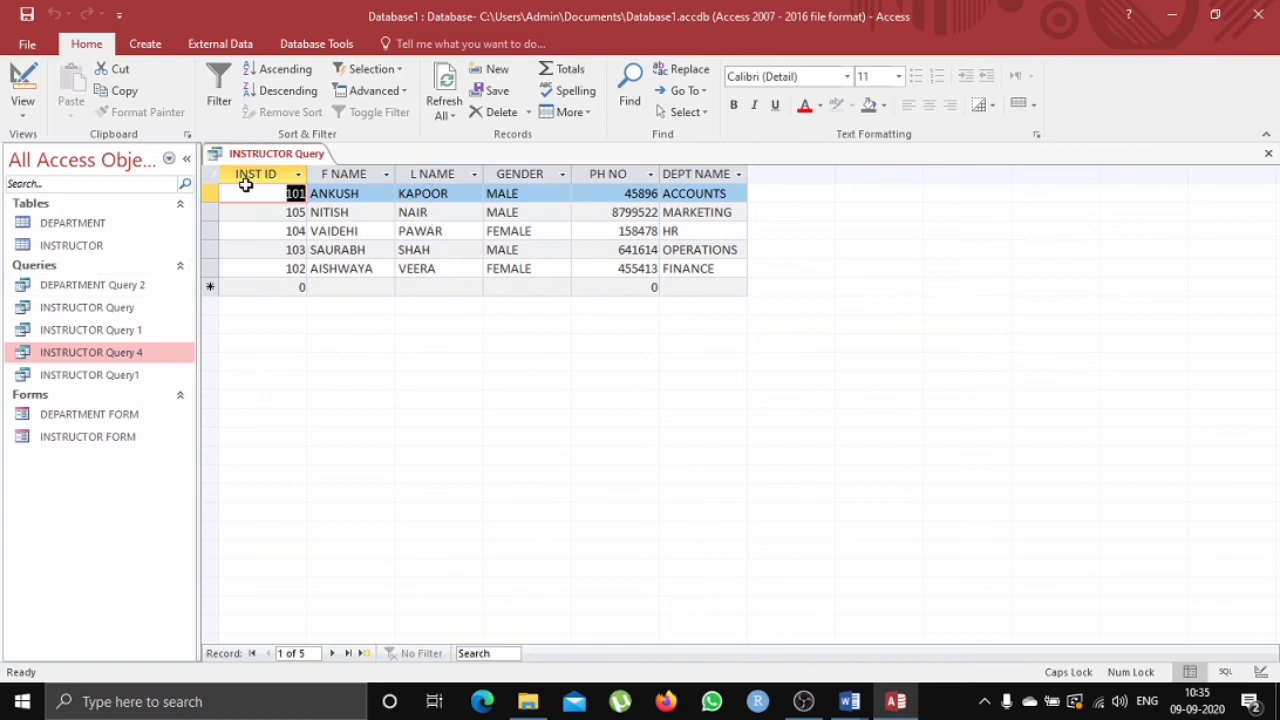
Save and close the INSTRUCTOR Query tab.
right_click(268, 158)
left_click(301, 176)
right_click(308, 156)
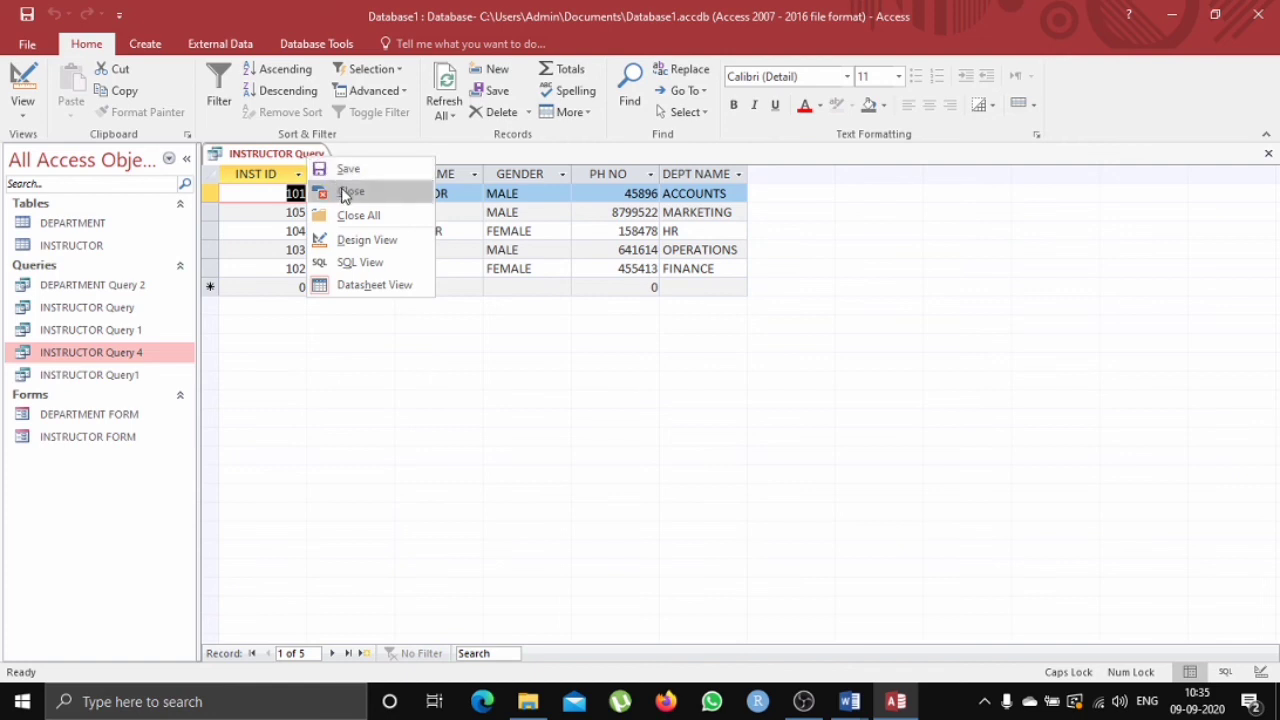
left_click(345, 191)
Rename the INSTRUCTOR Query in the navigation pane as INSTRUCTOR Query 5.
right_click(146, 316)
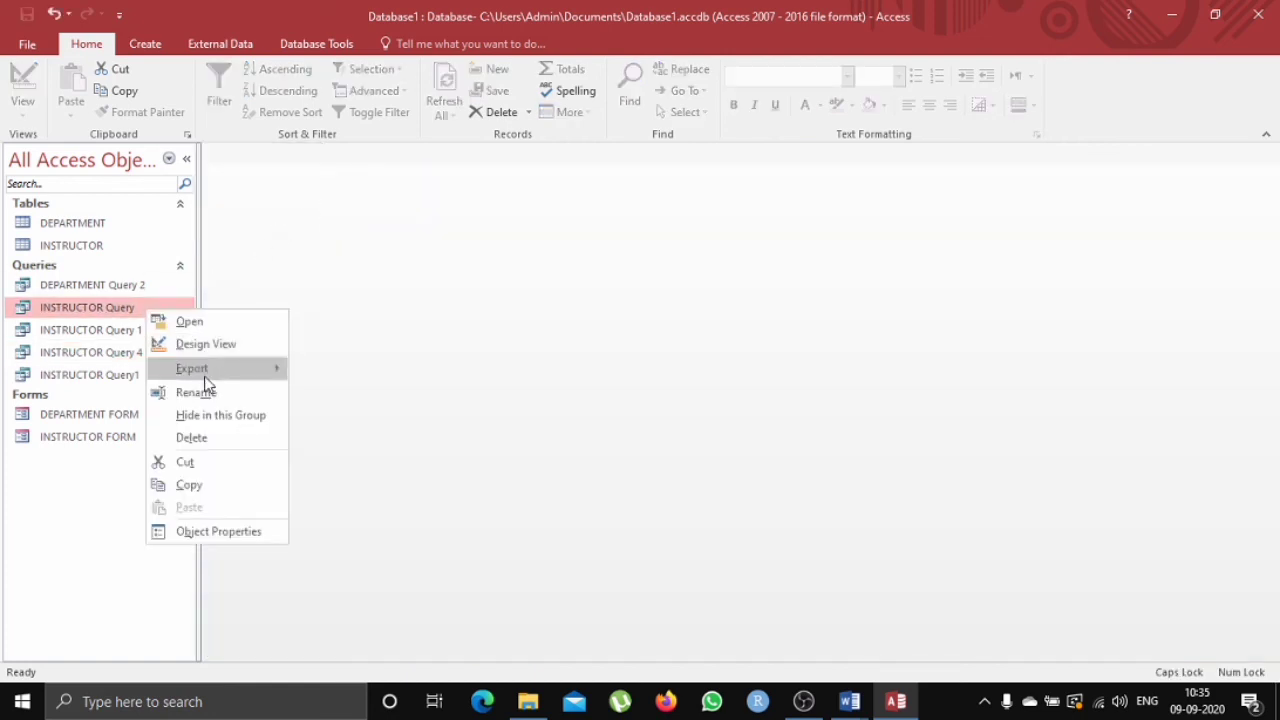
left_click(210, 391)
left_click(173, 308)
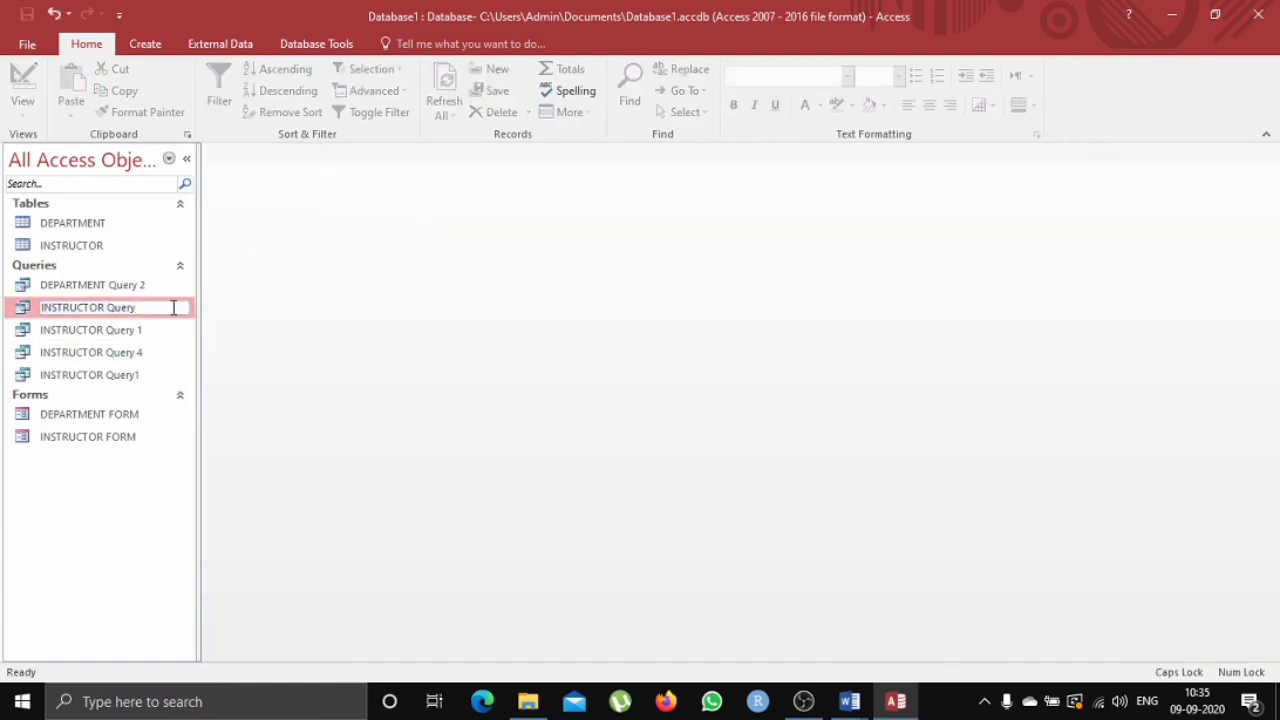
type("5")
key("Return")
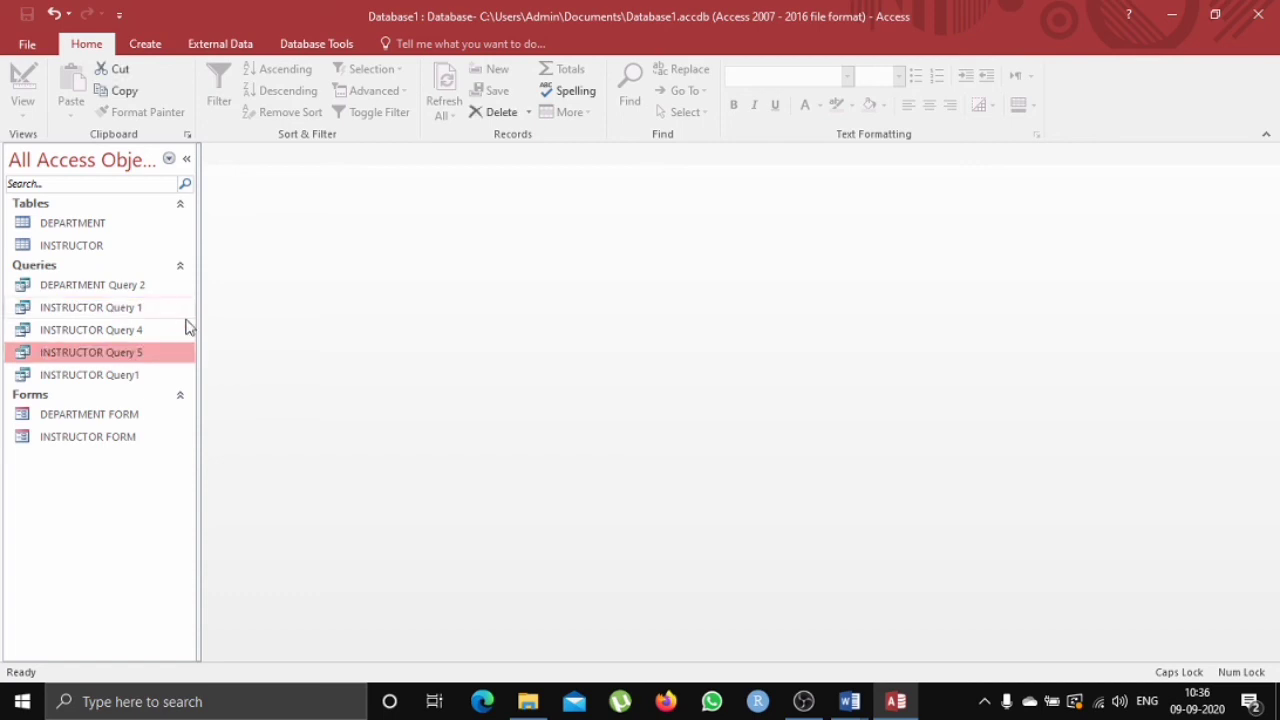
Review the assignment questions document and return to the database.
mouse_move(849, 705)
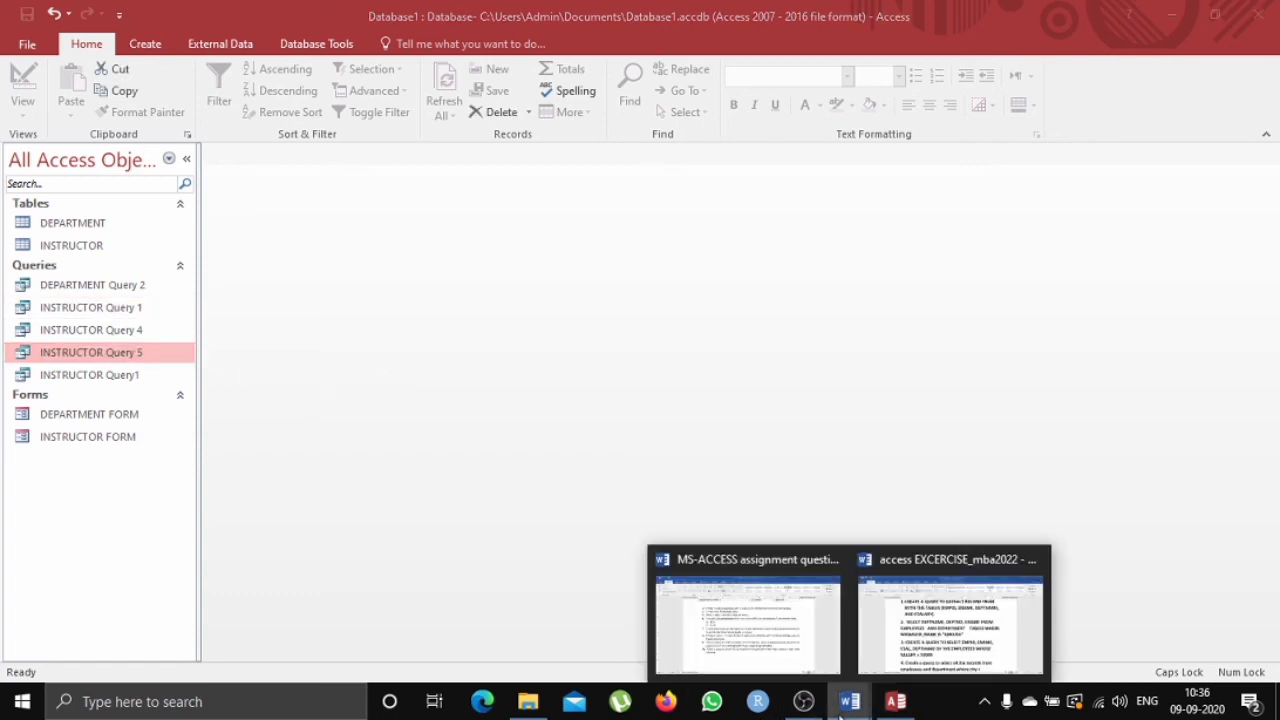
left_click(772, 592)
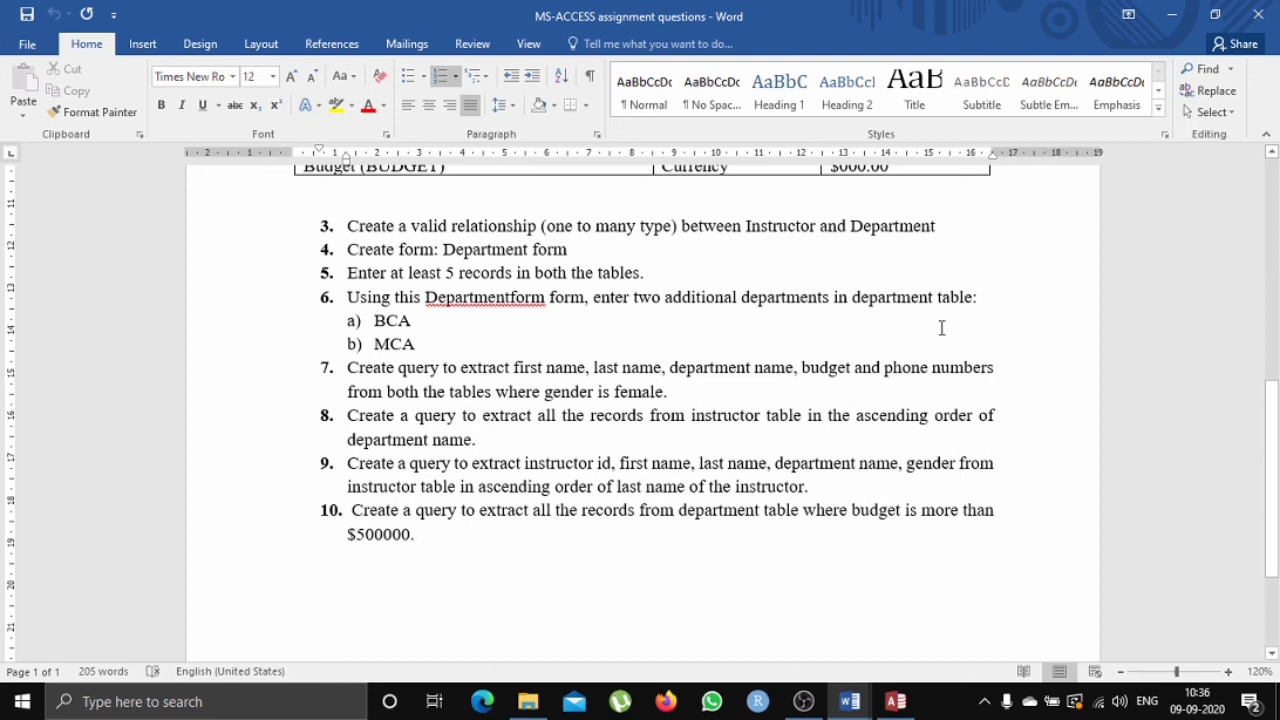
left_click(1188, 10)
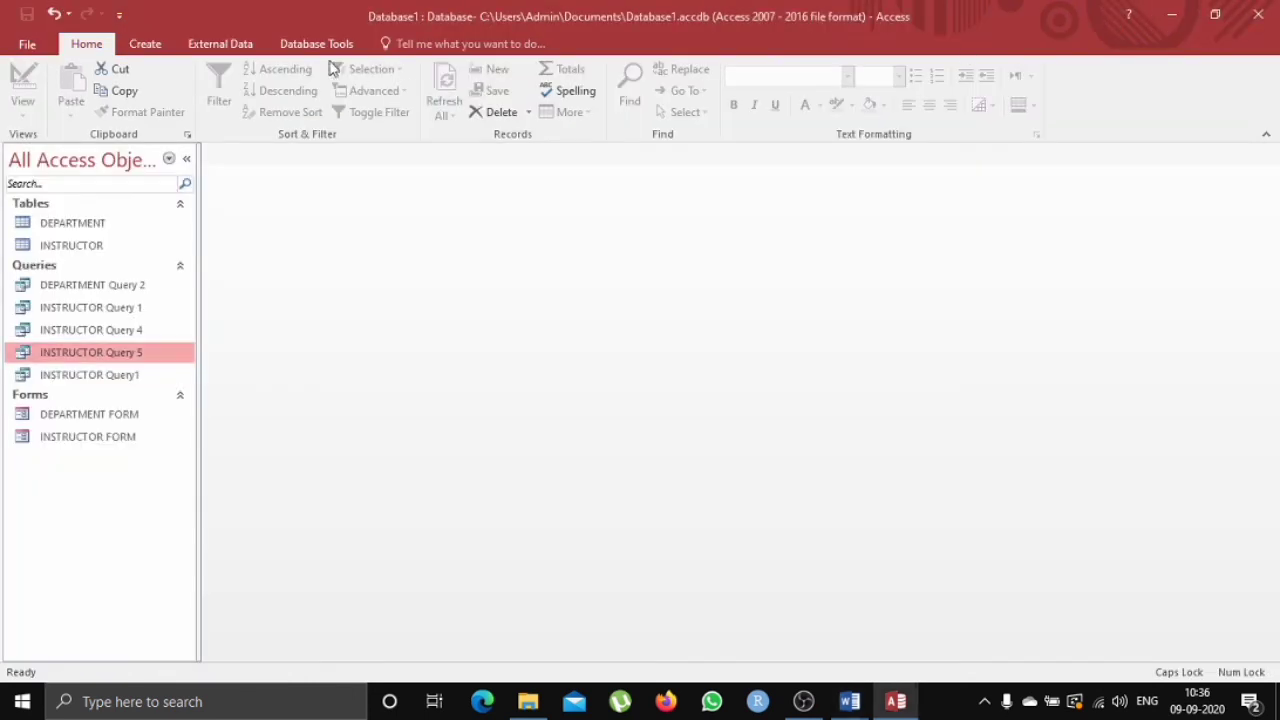
Start a new query with the Simple Query Wizard.
left_click(145, 43)
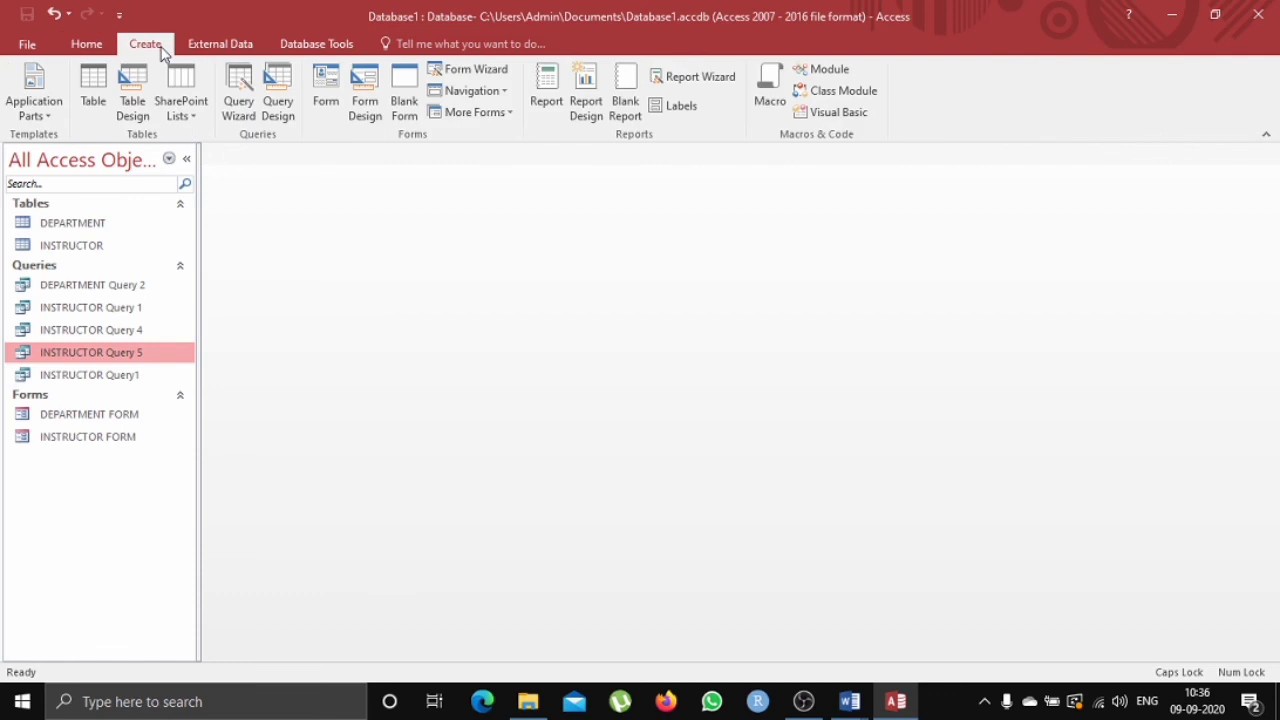
left_click(238, 95)
left_click(717, 444)
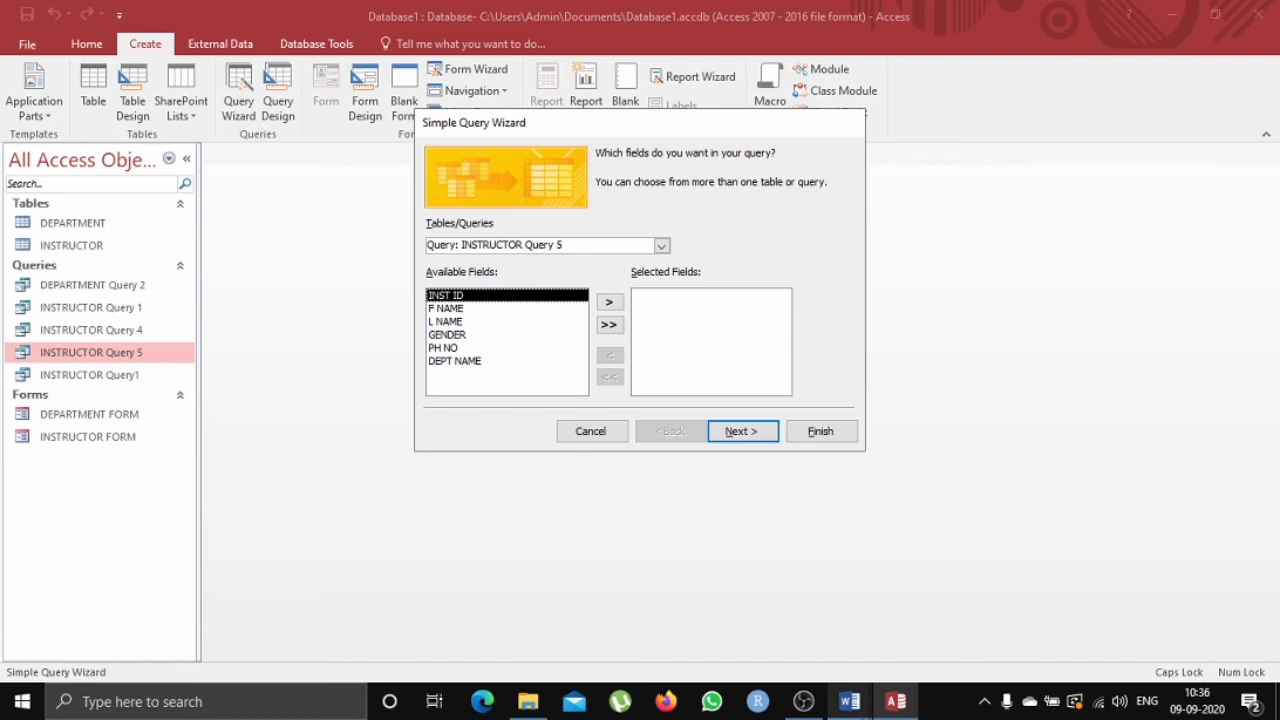
Switch to the assignment document, highlight task 10's budget condition, and return to the database.
mouse_move(850, 701)
left_click(806, 648)
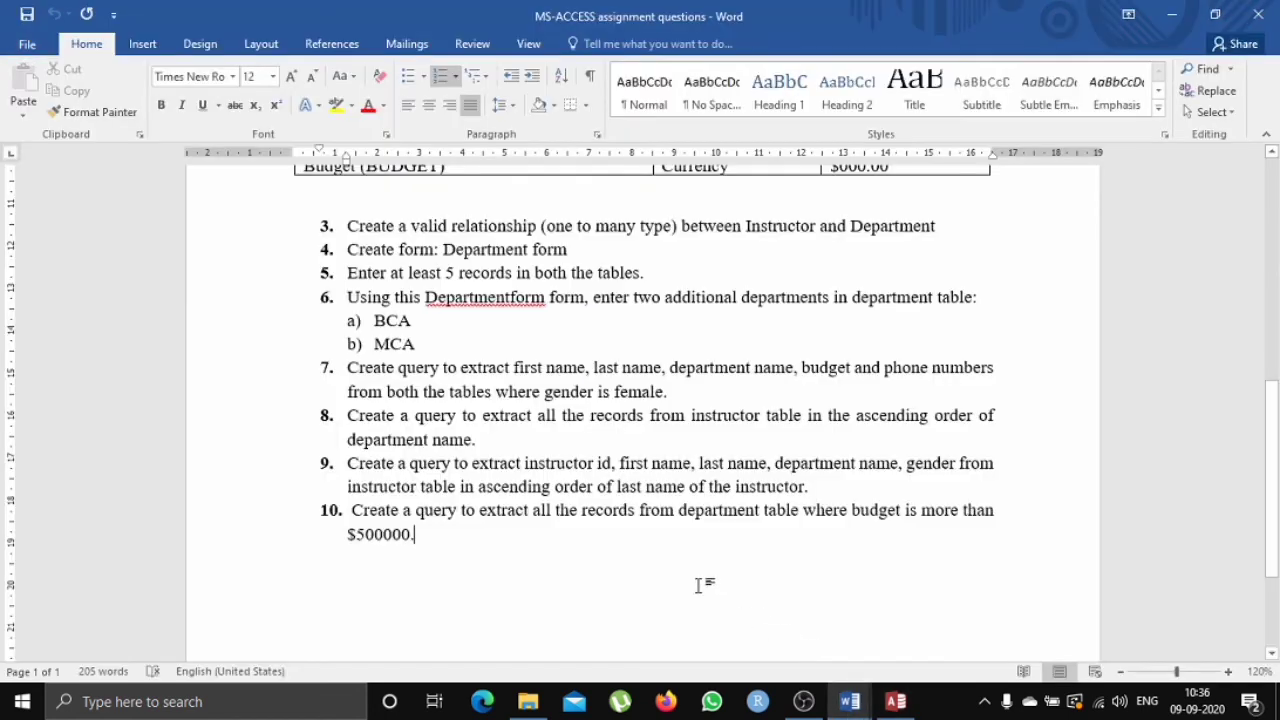
left_click_drag(679, 517, 801, 515)
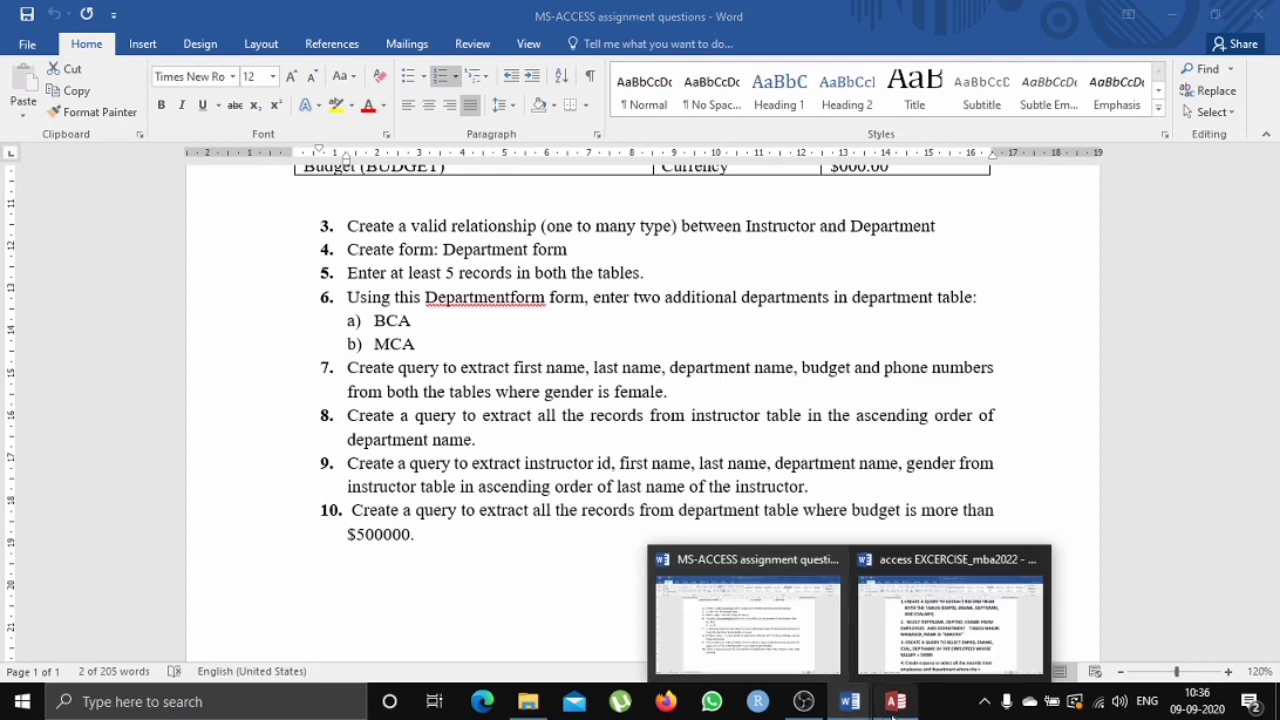
left_click(895, 701)
Build a query from all fields of the DEPARTMENT table with the Simple Query Wizard, opening it in design view.
left_click(661, 245)
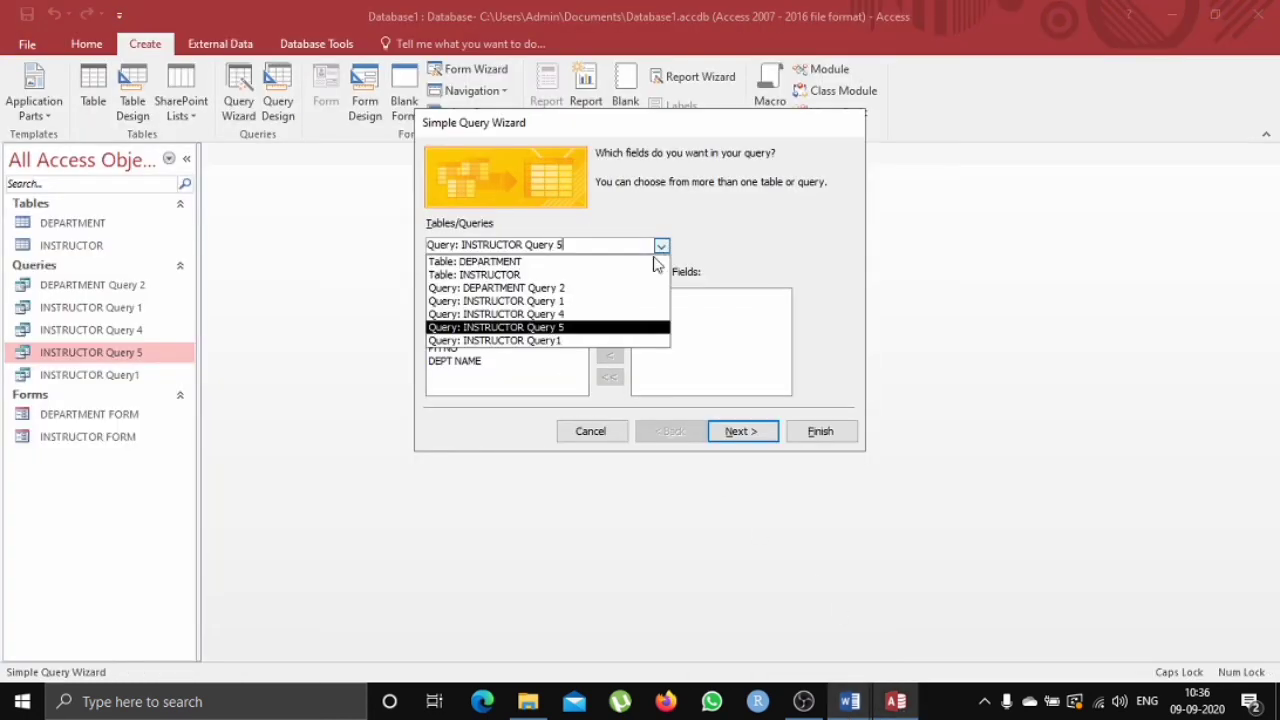
left_click(618, 263)
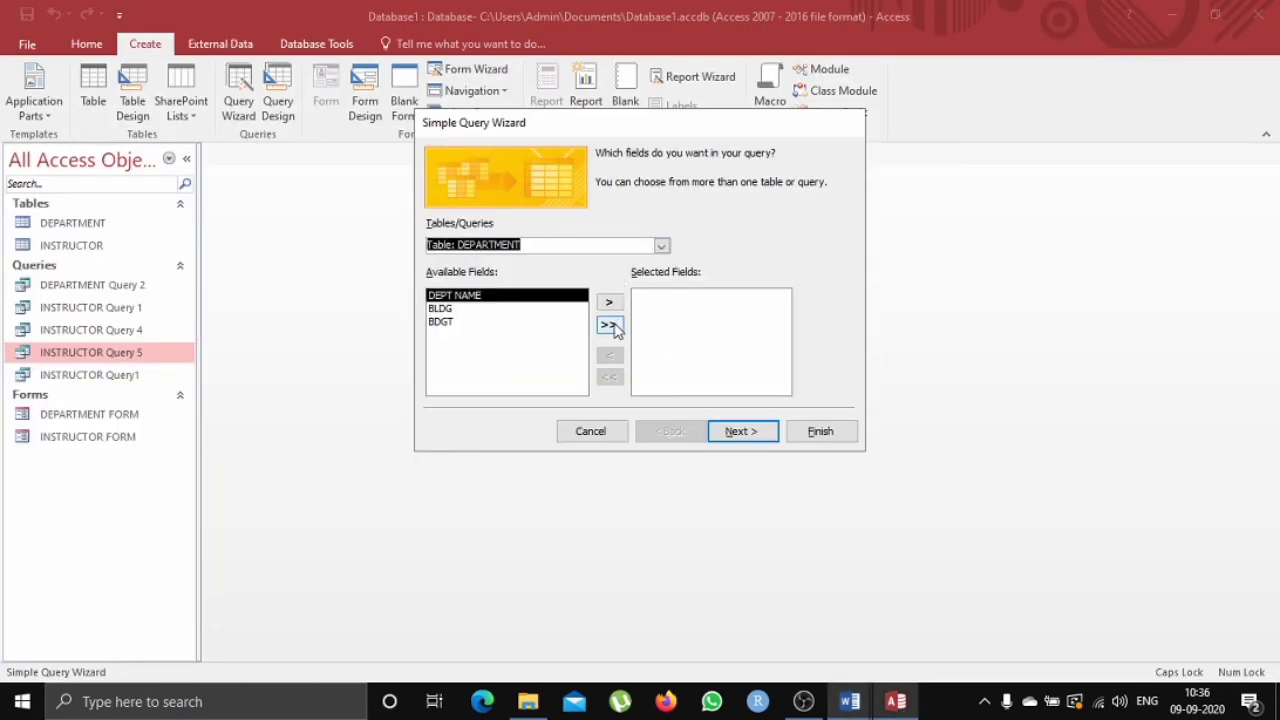
left_click(609, 326)
left_click(758, 433)
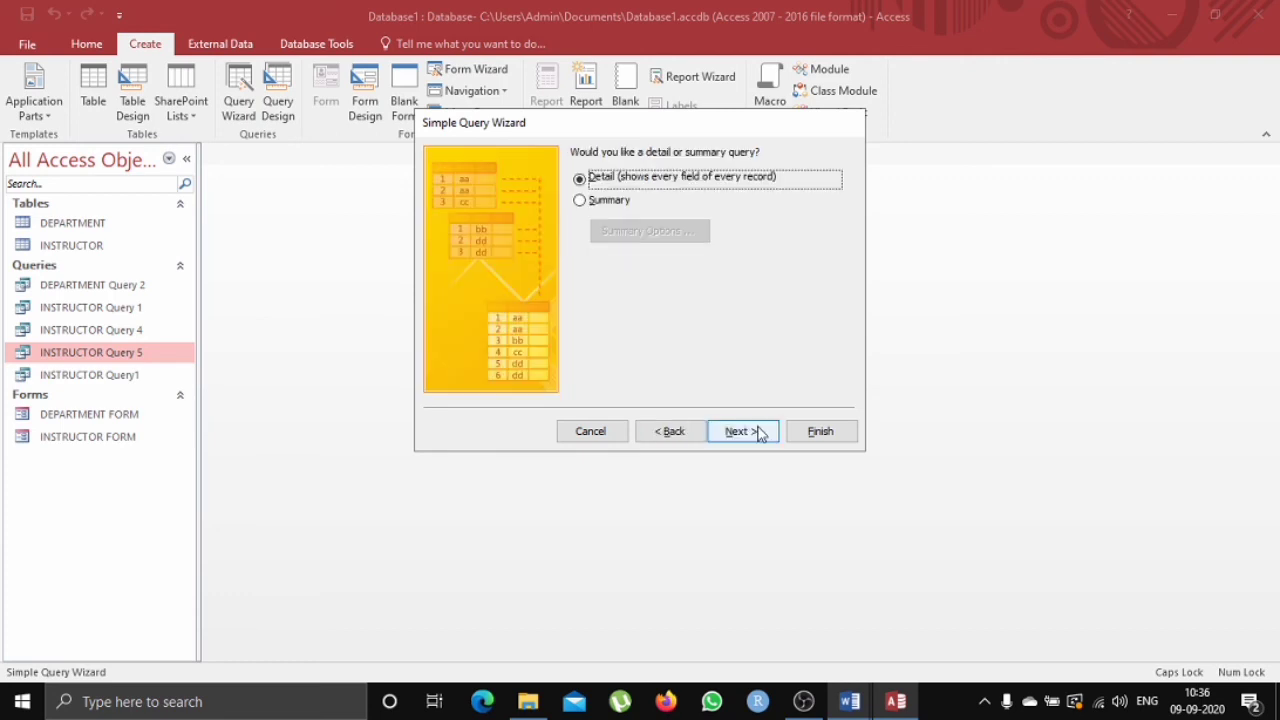
left_click(740, 431)
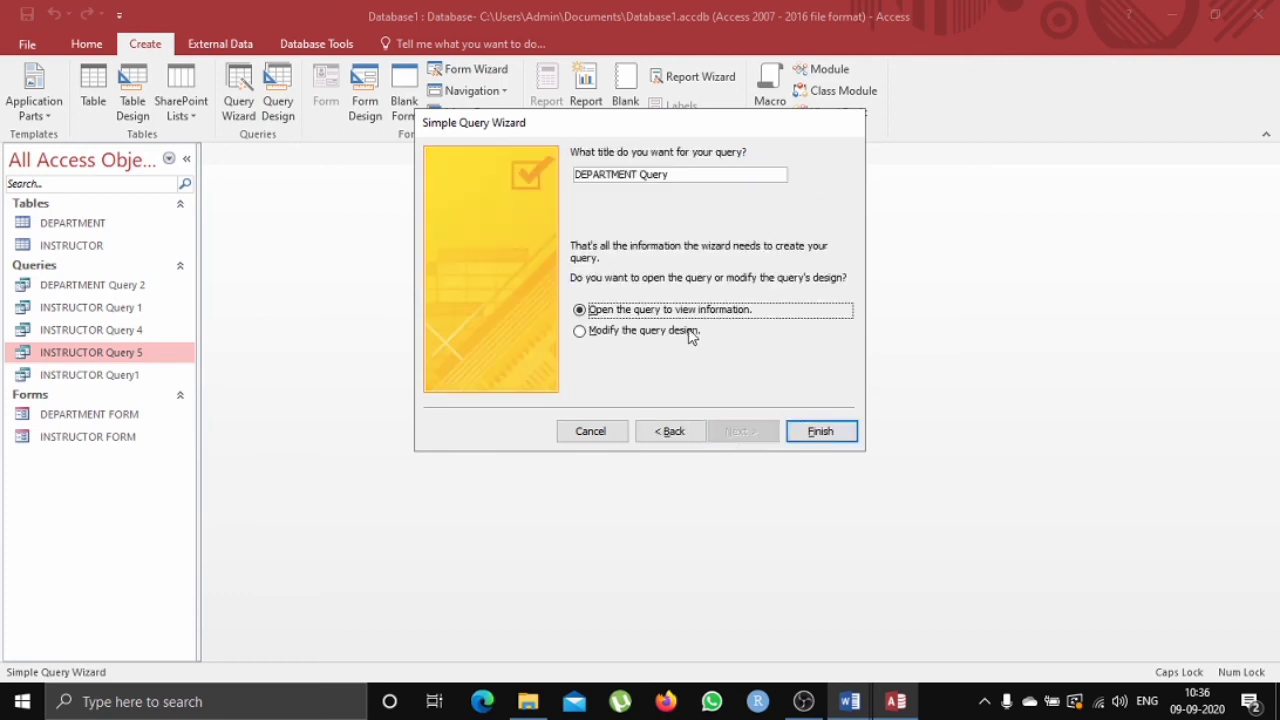
left_click(658, 340)
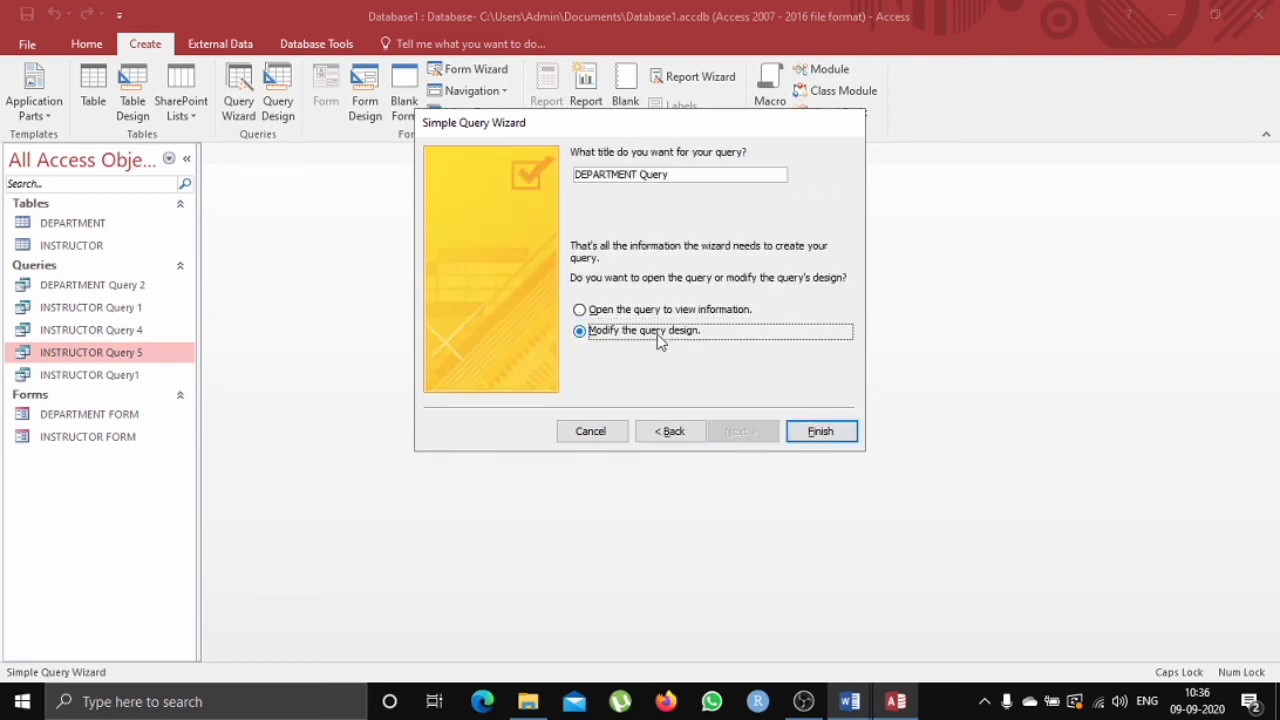
left_click(829, 440)
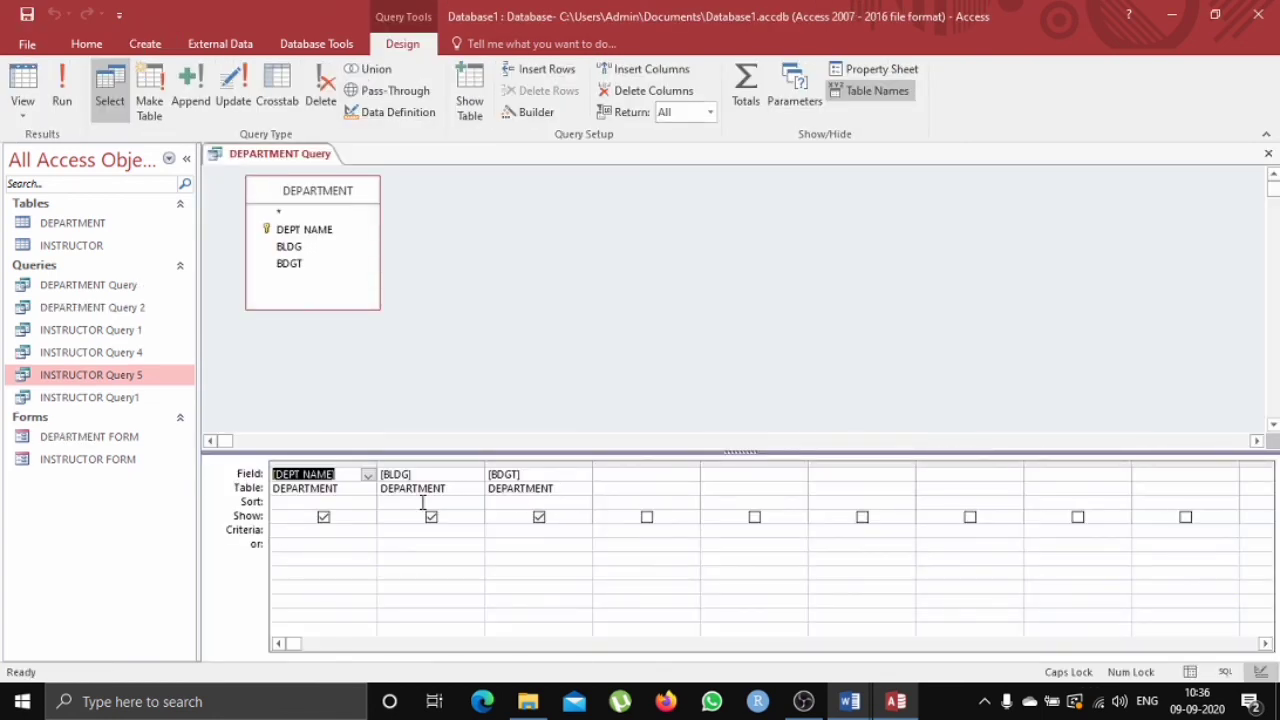
Set the BDGT criterion to >500000 and run the query.
left_click(329, 531)
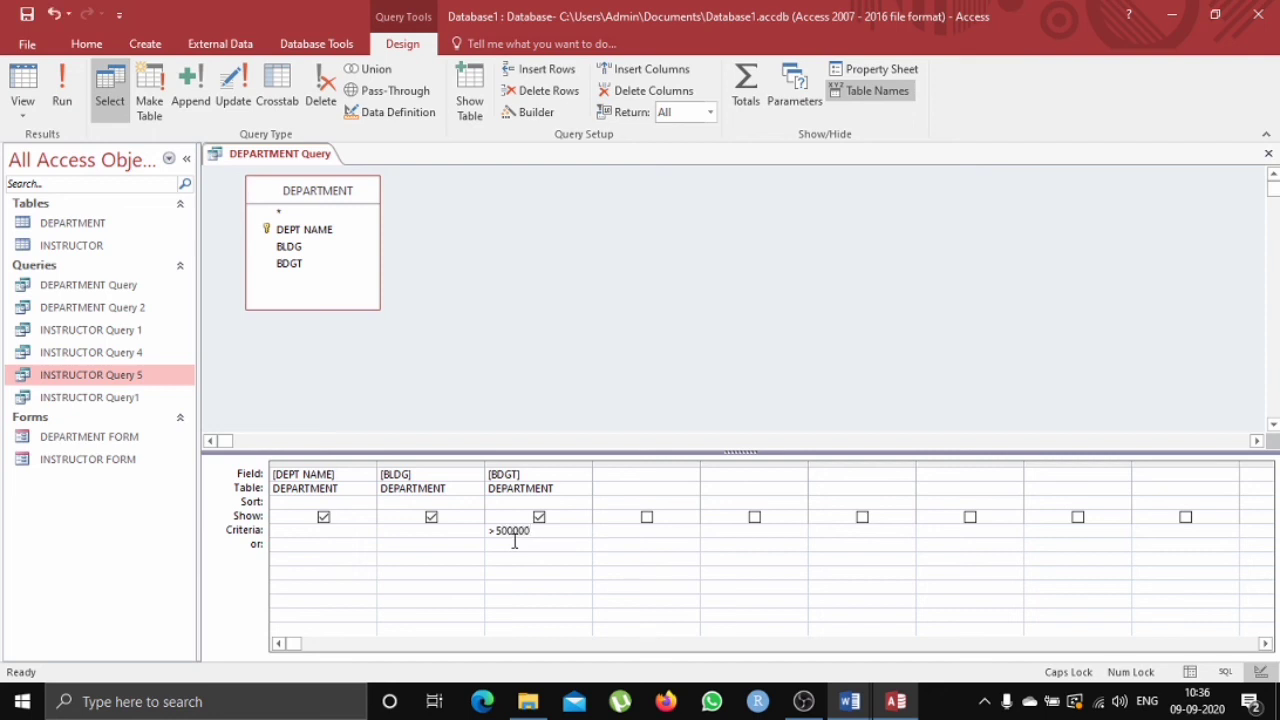
left_click(60, 92)
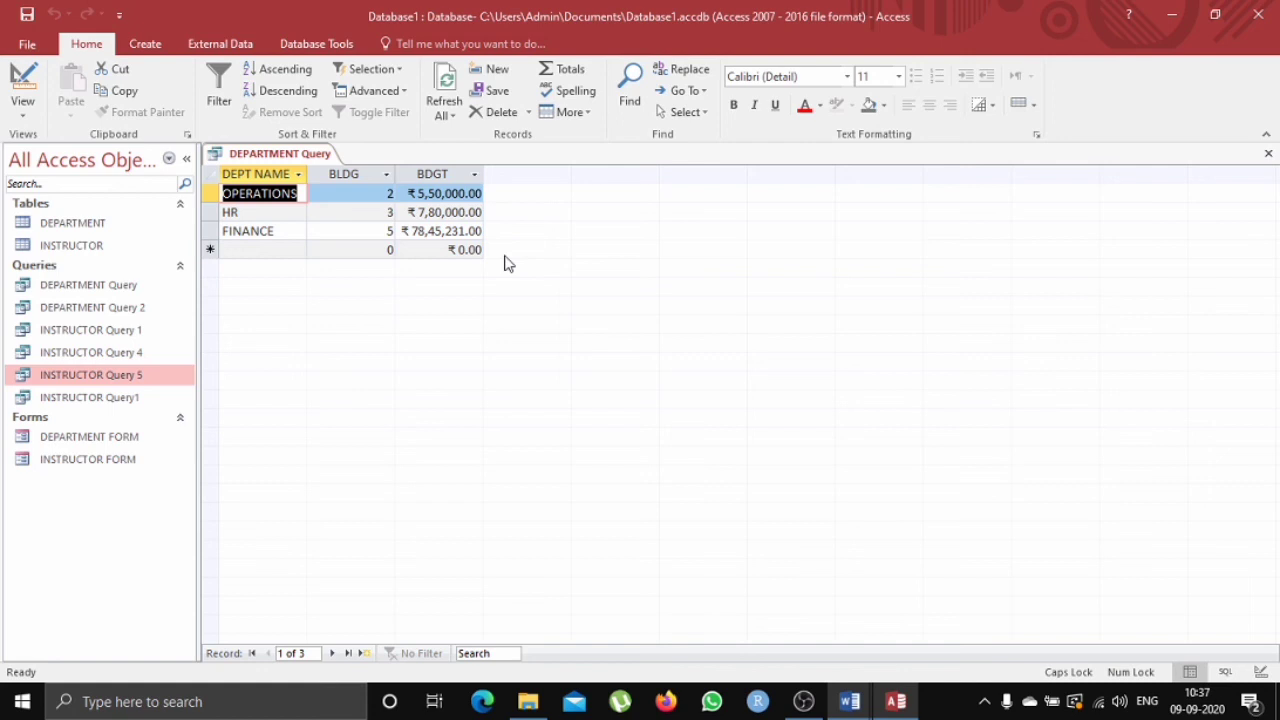
Close the DEPARTMENT Query, saving its design changes.
right_click(158, 285)
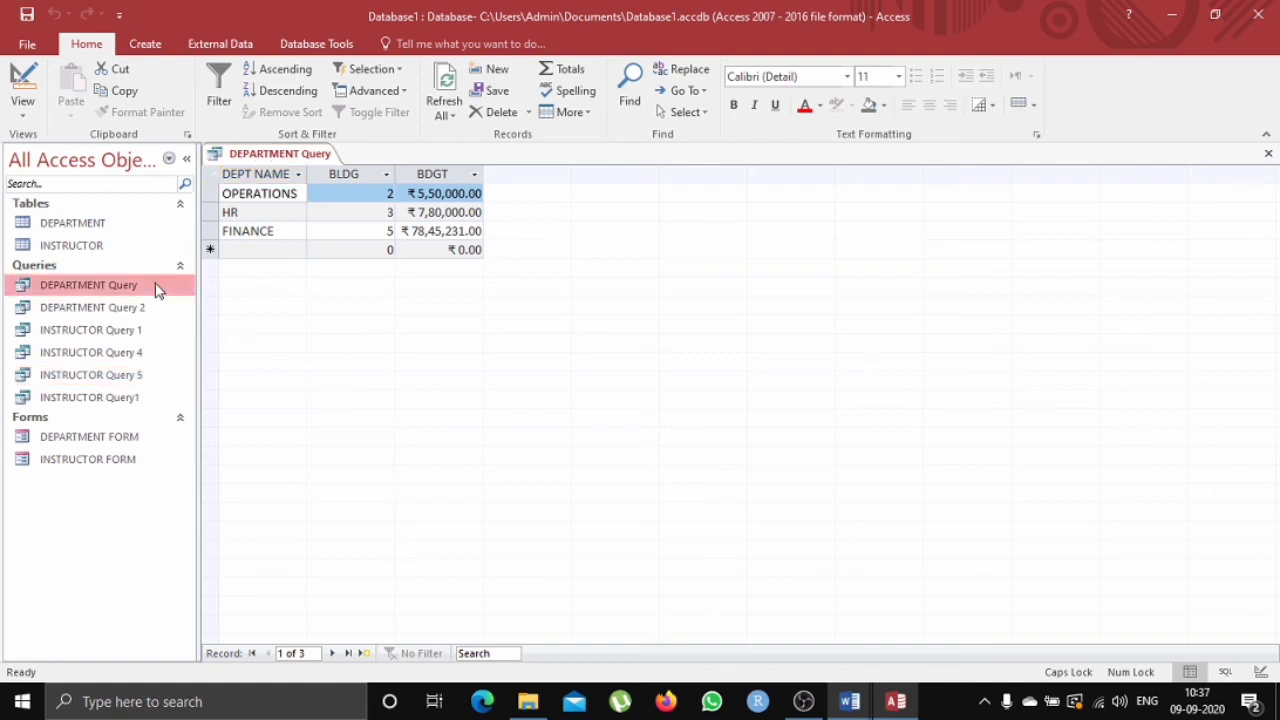
right_click(270, 157)
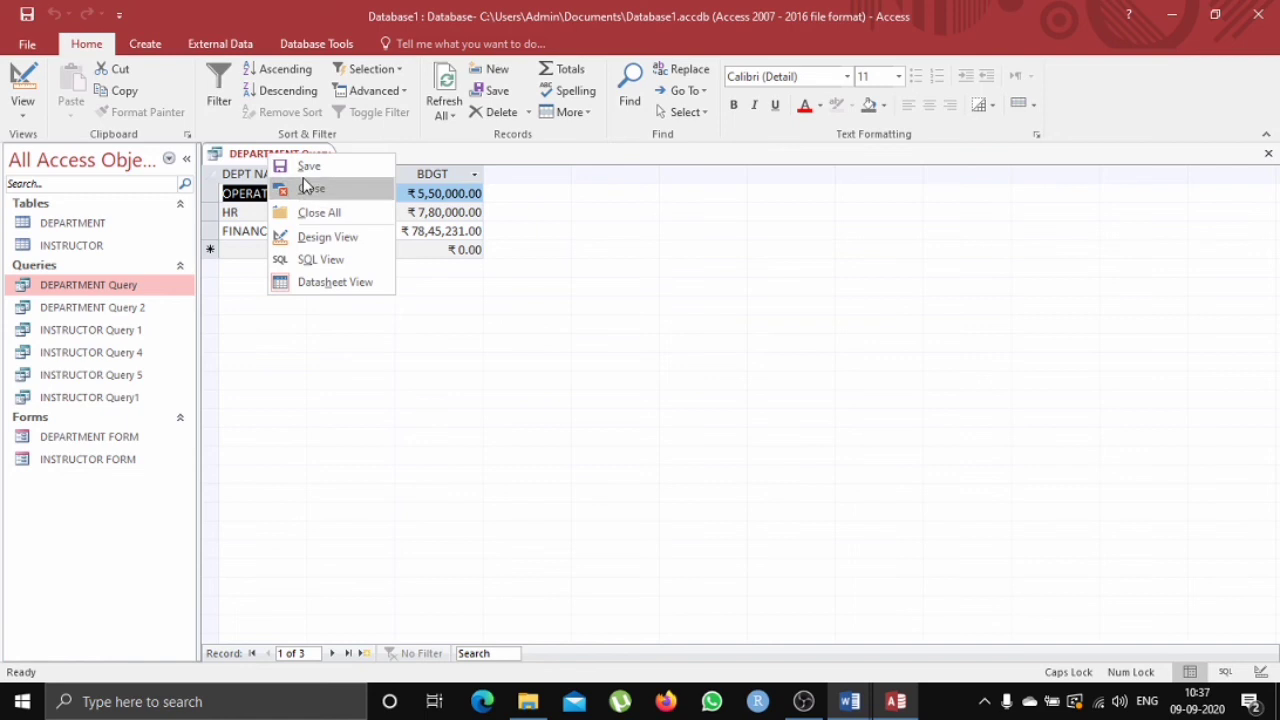
left_click(303, 188)
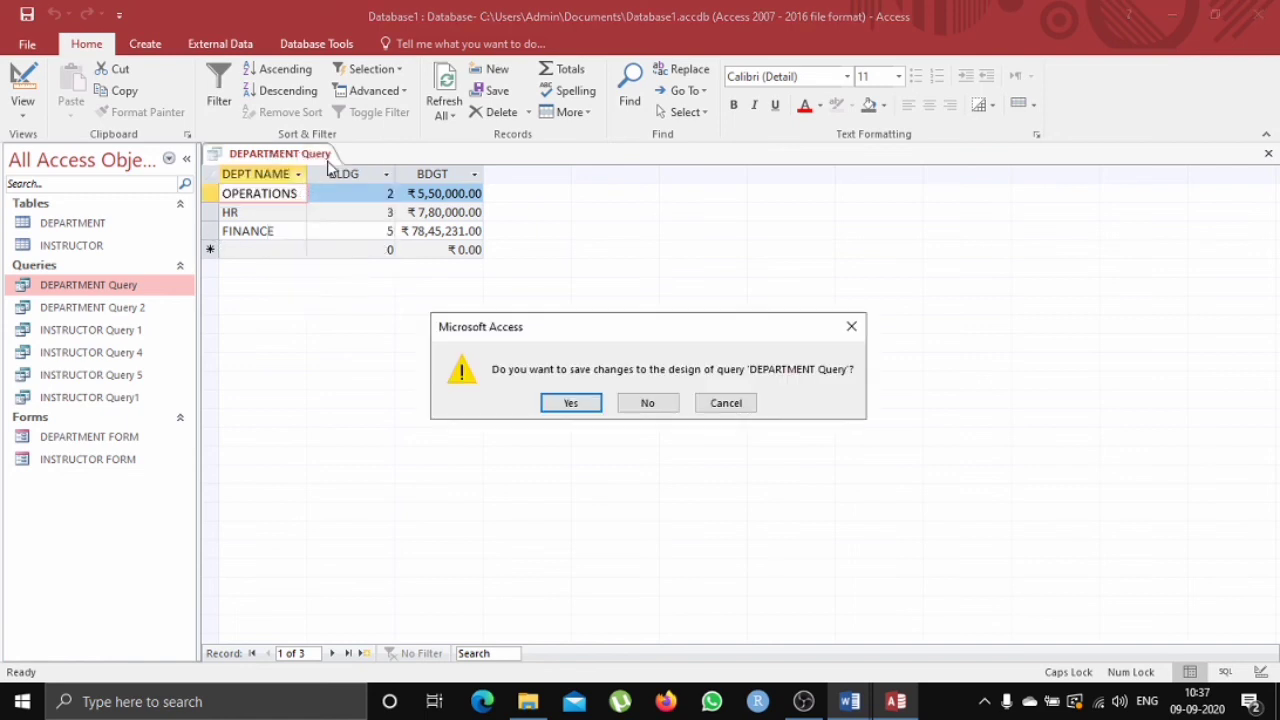
left_click(563, 402)
Rename the DEPARTMENT Query in the navigation pane as DEPARTMENT Query 6.
right_click(180, 295)
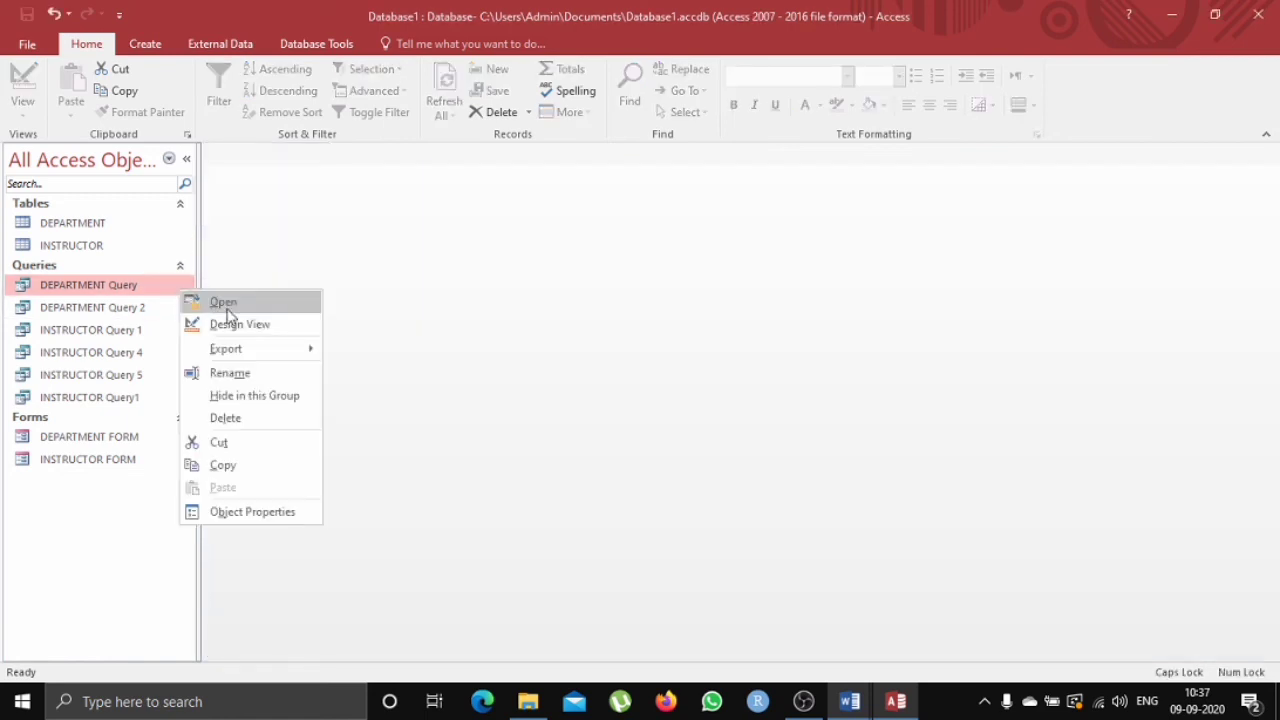
left_click(250, 374)
left_click(174, 286)
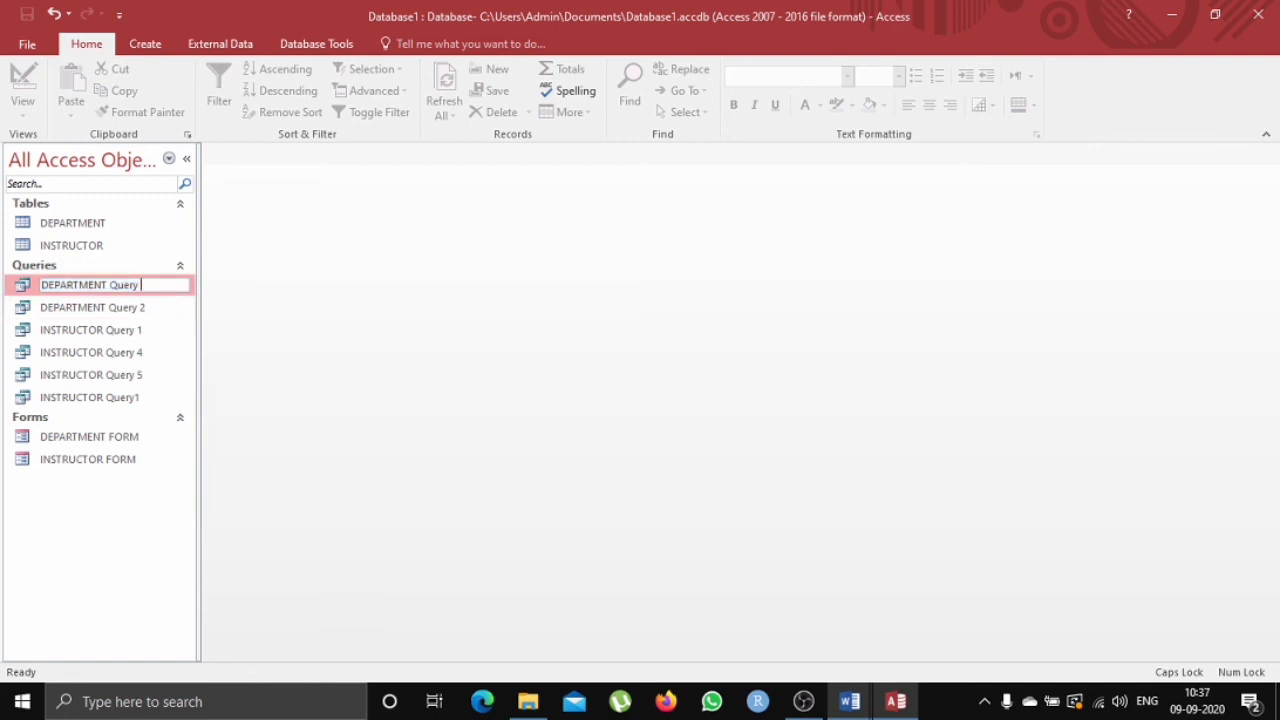
type("6")
key("Return")
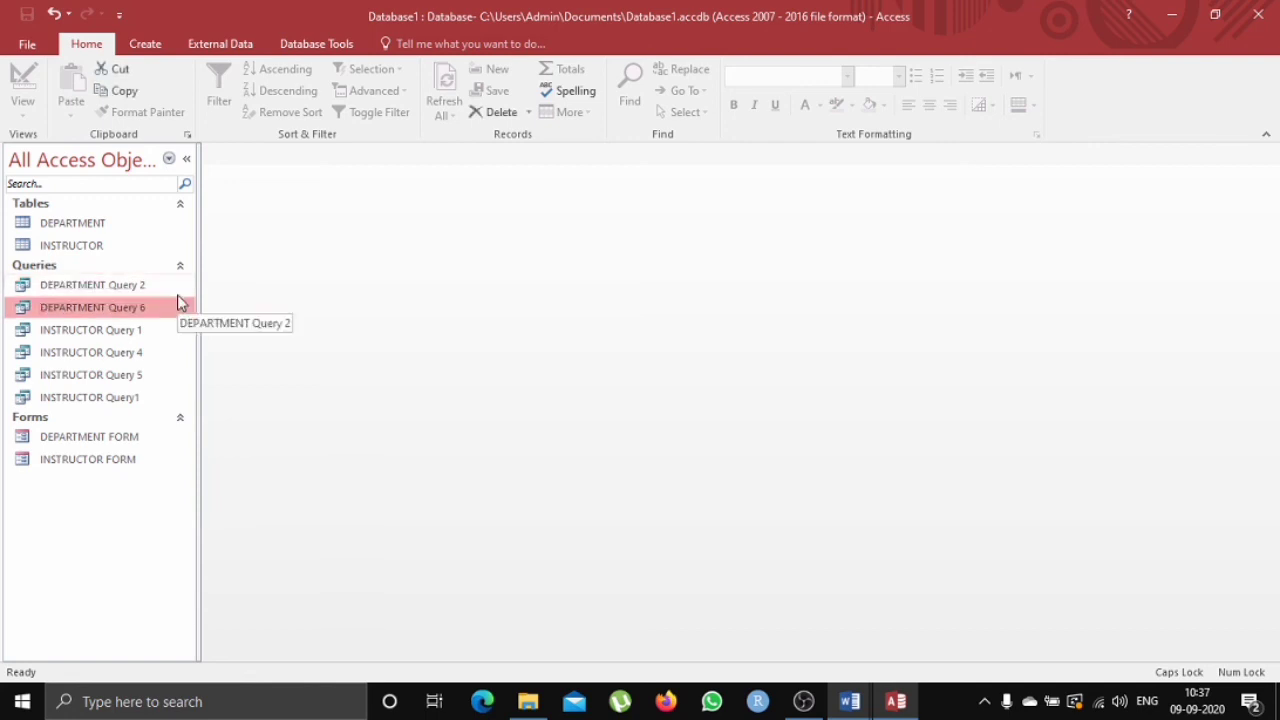
Open the DEPARTMENT FORM and INSTRUCTOR FORM to review their records, then close both forms.
double_click(151, 437)
double_click(150, 457)
double_click(151, 437)
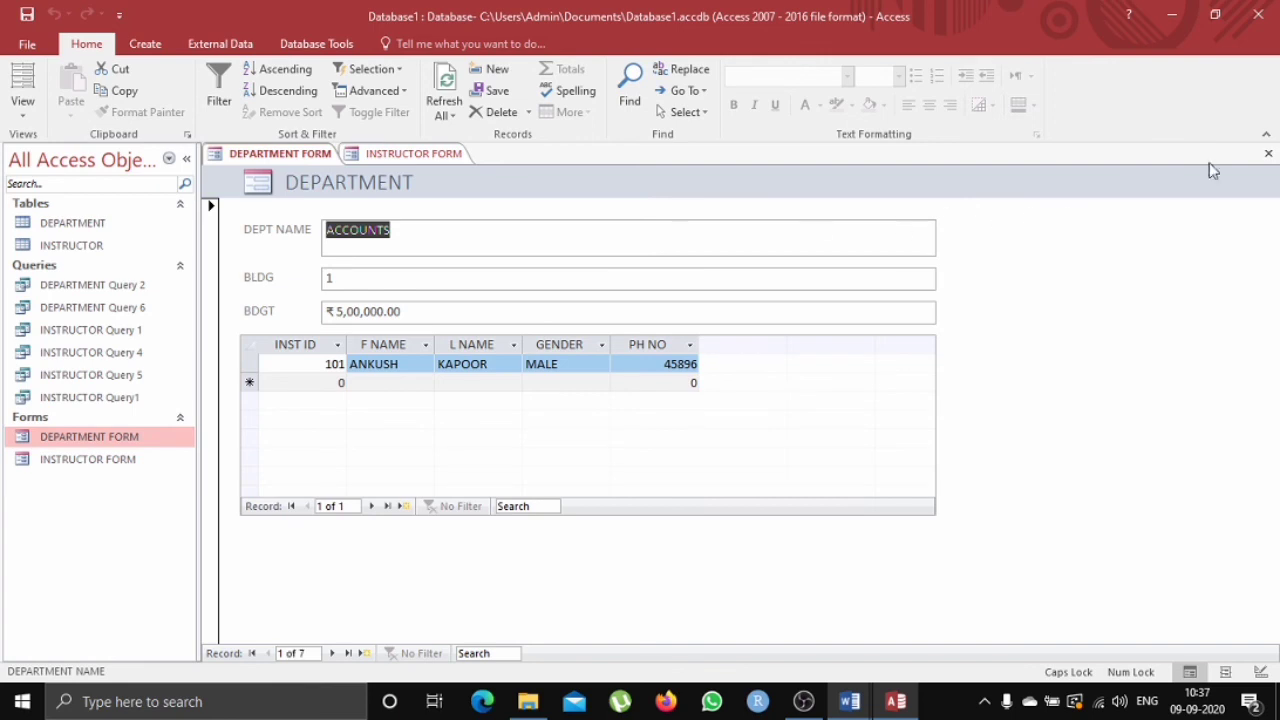
left_click(1268, 156)
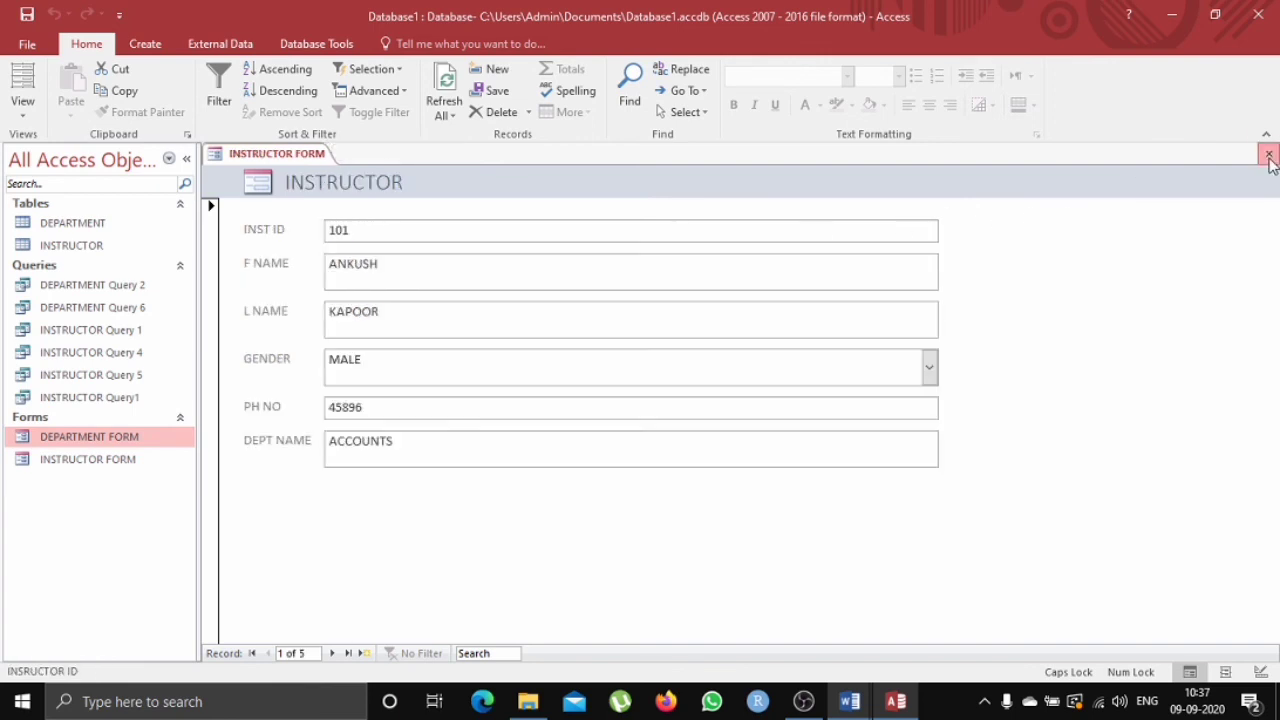
left_click(1268, 156)
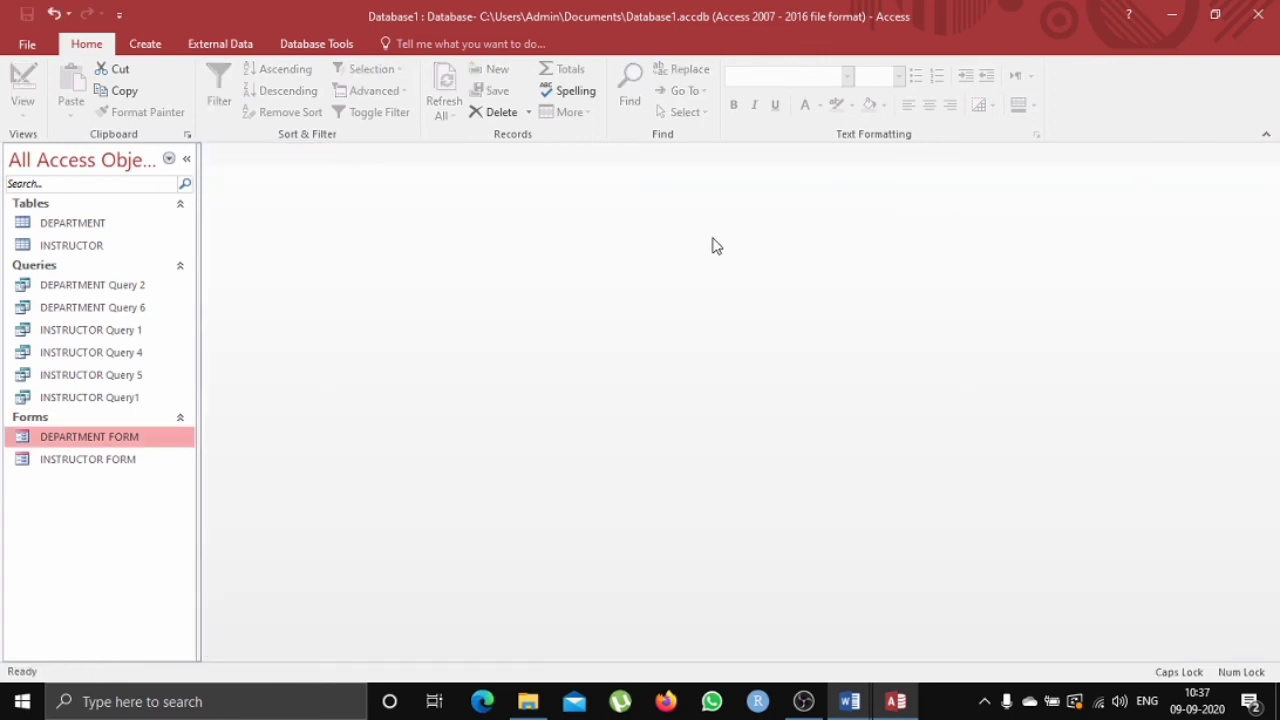